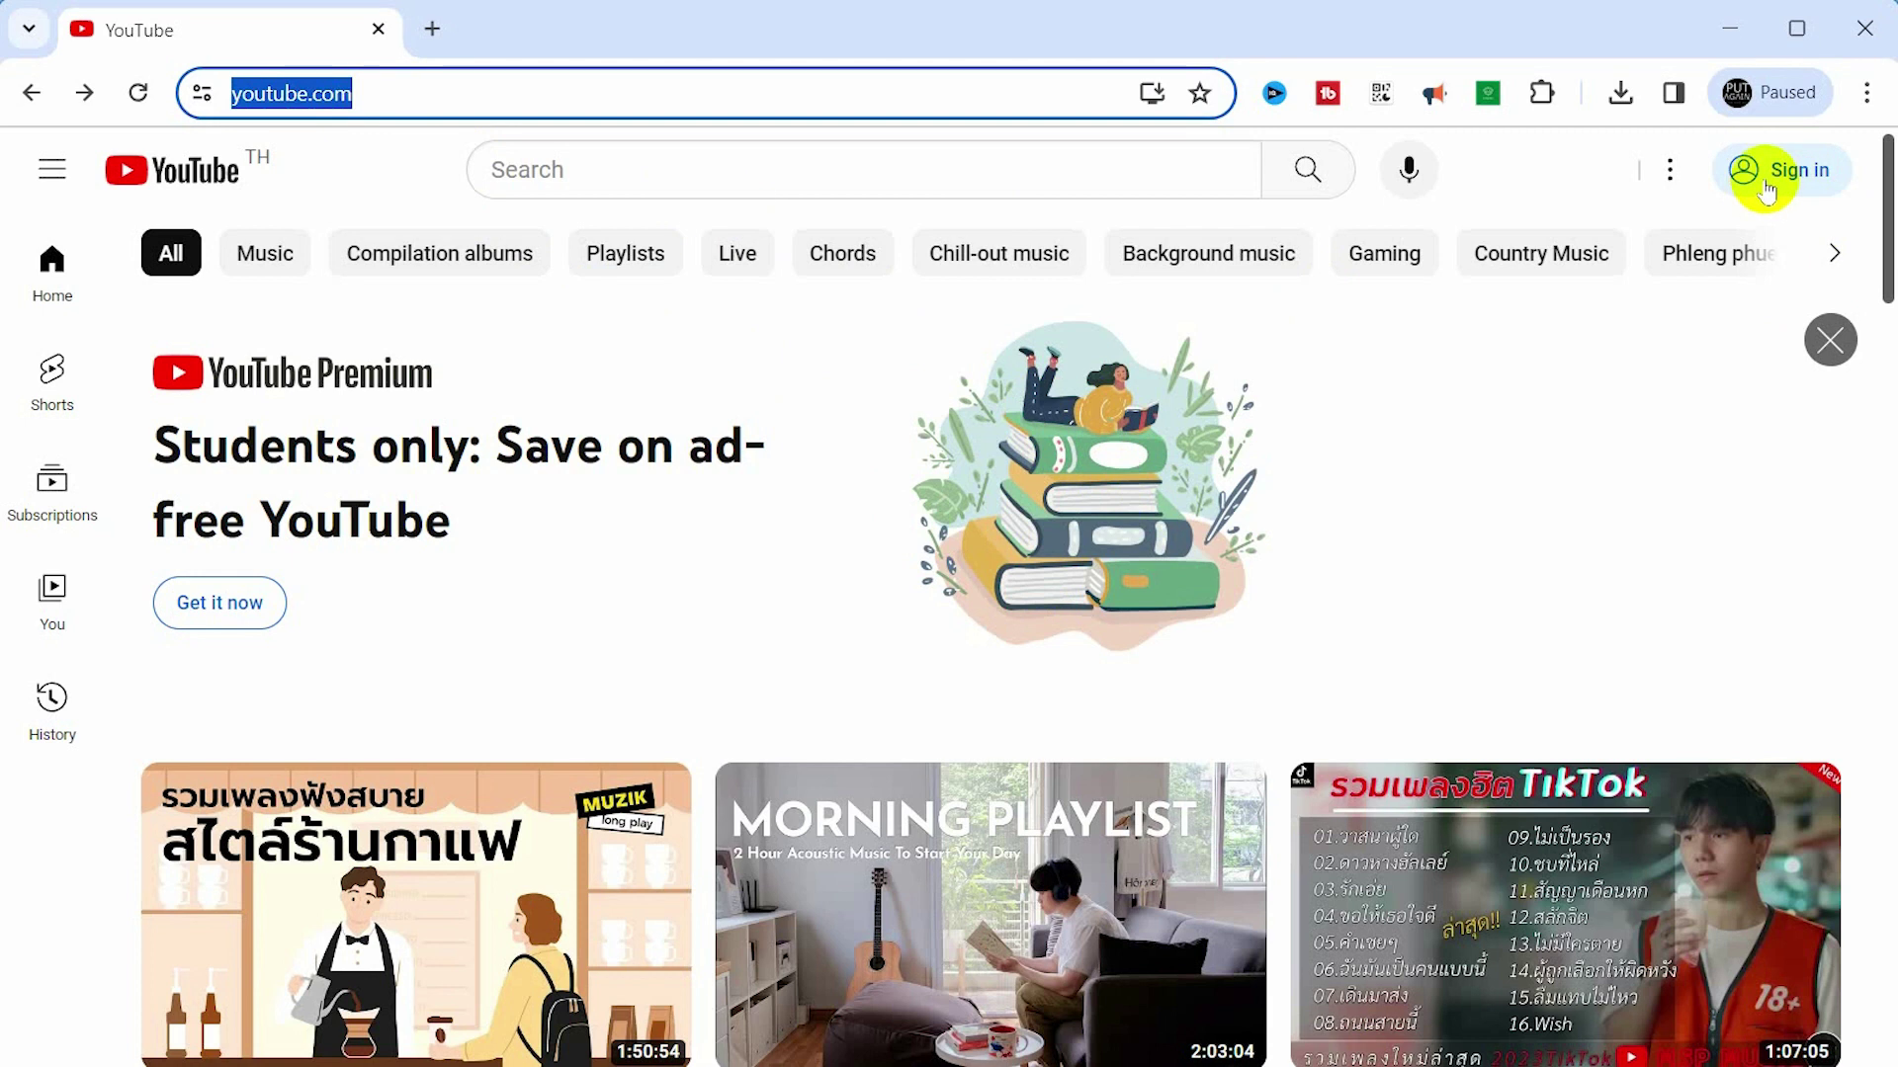
# Sign in to YouTube with the first listed Google account, entering the account password.
pyautogui.click(1766, 190)
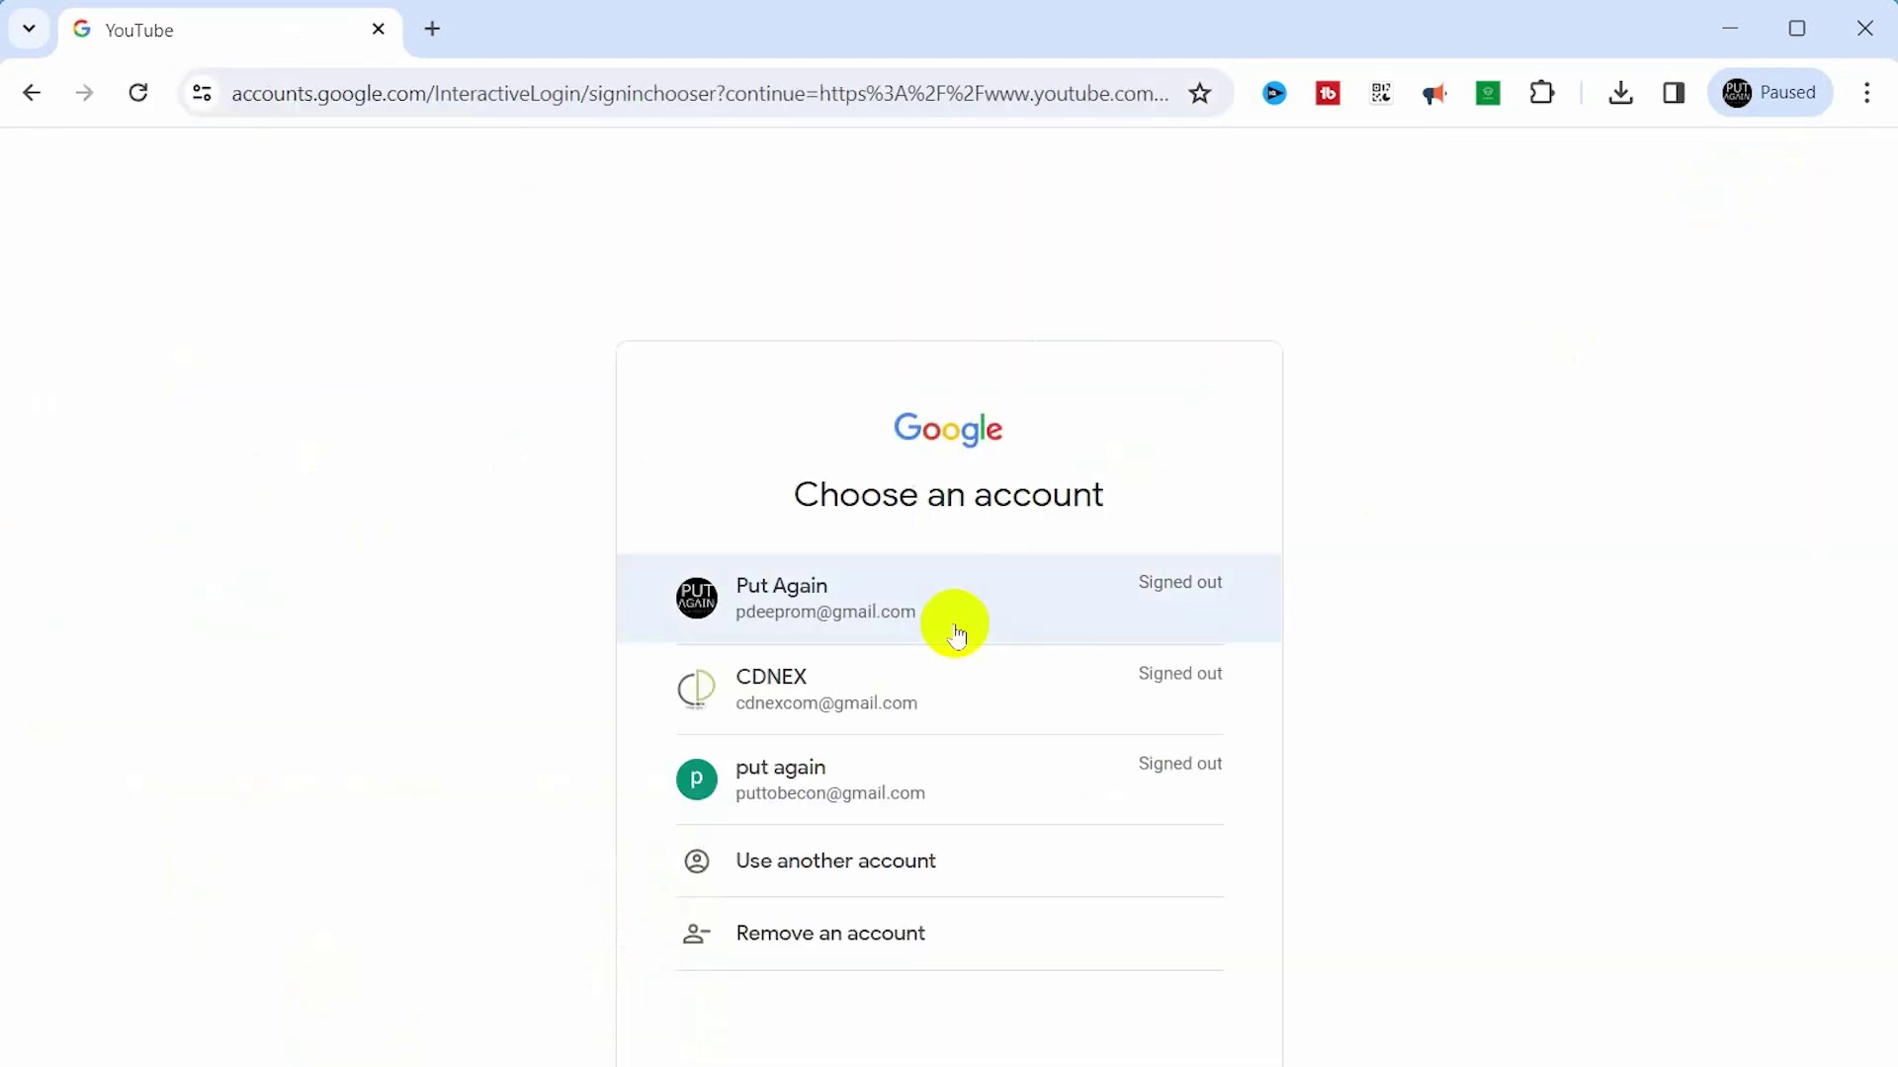
pyautogui.click(907, 621)
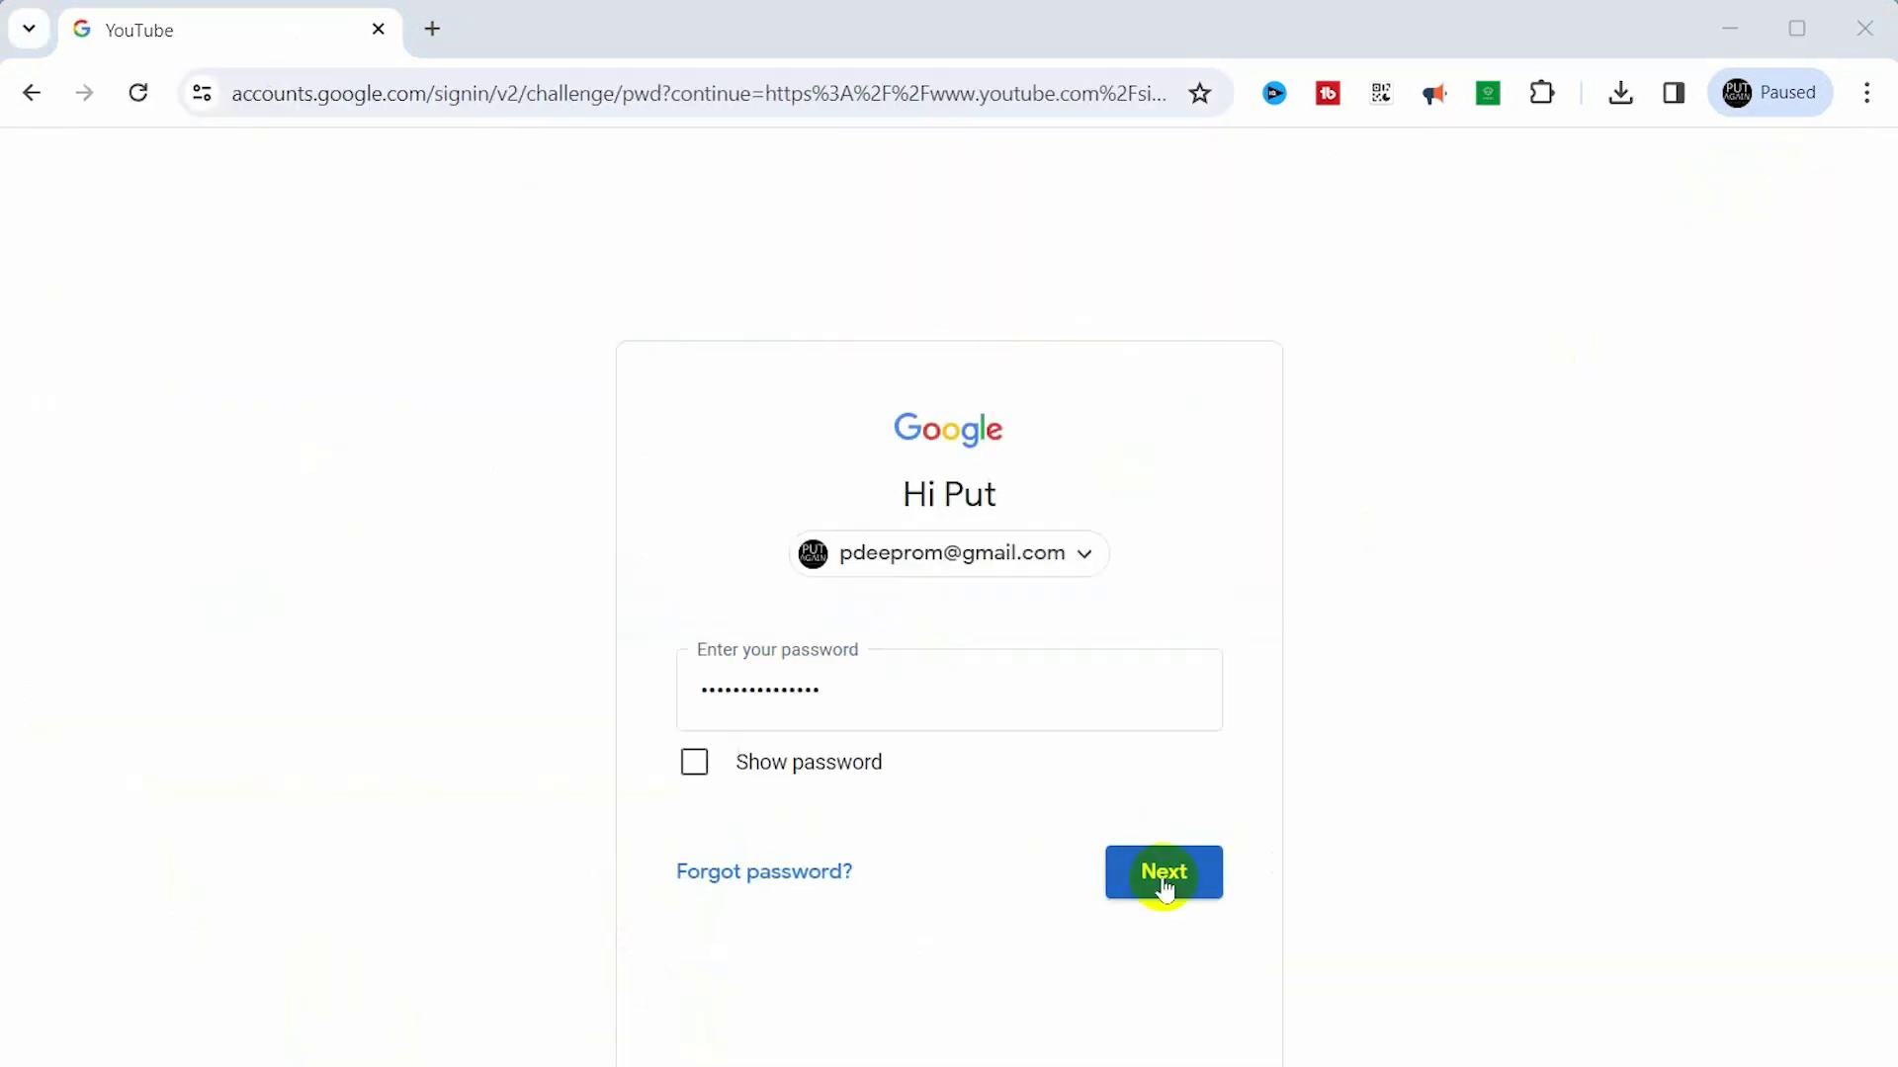
pyautogui.click(1164, 882)
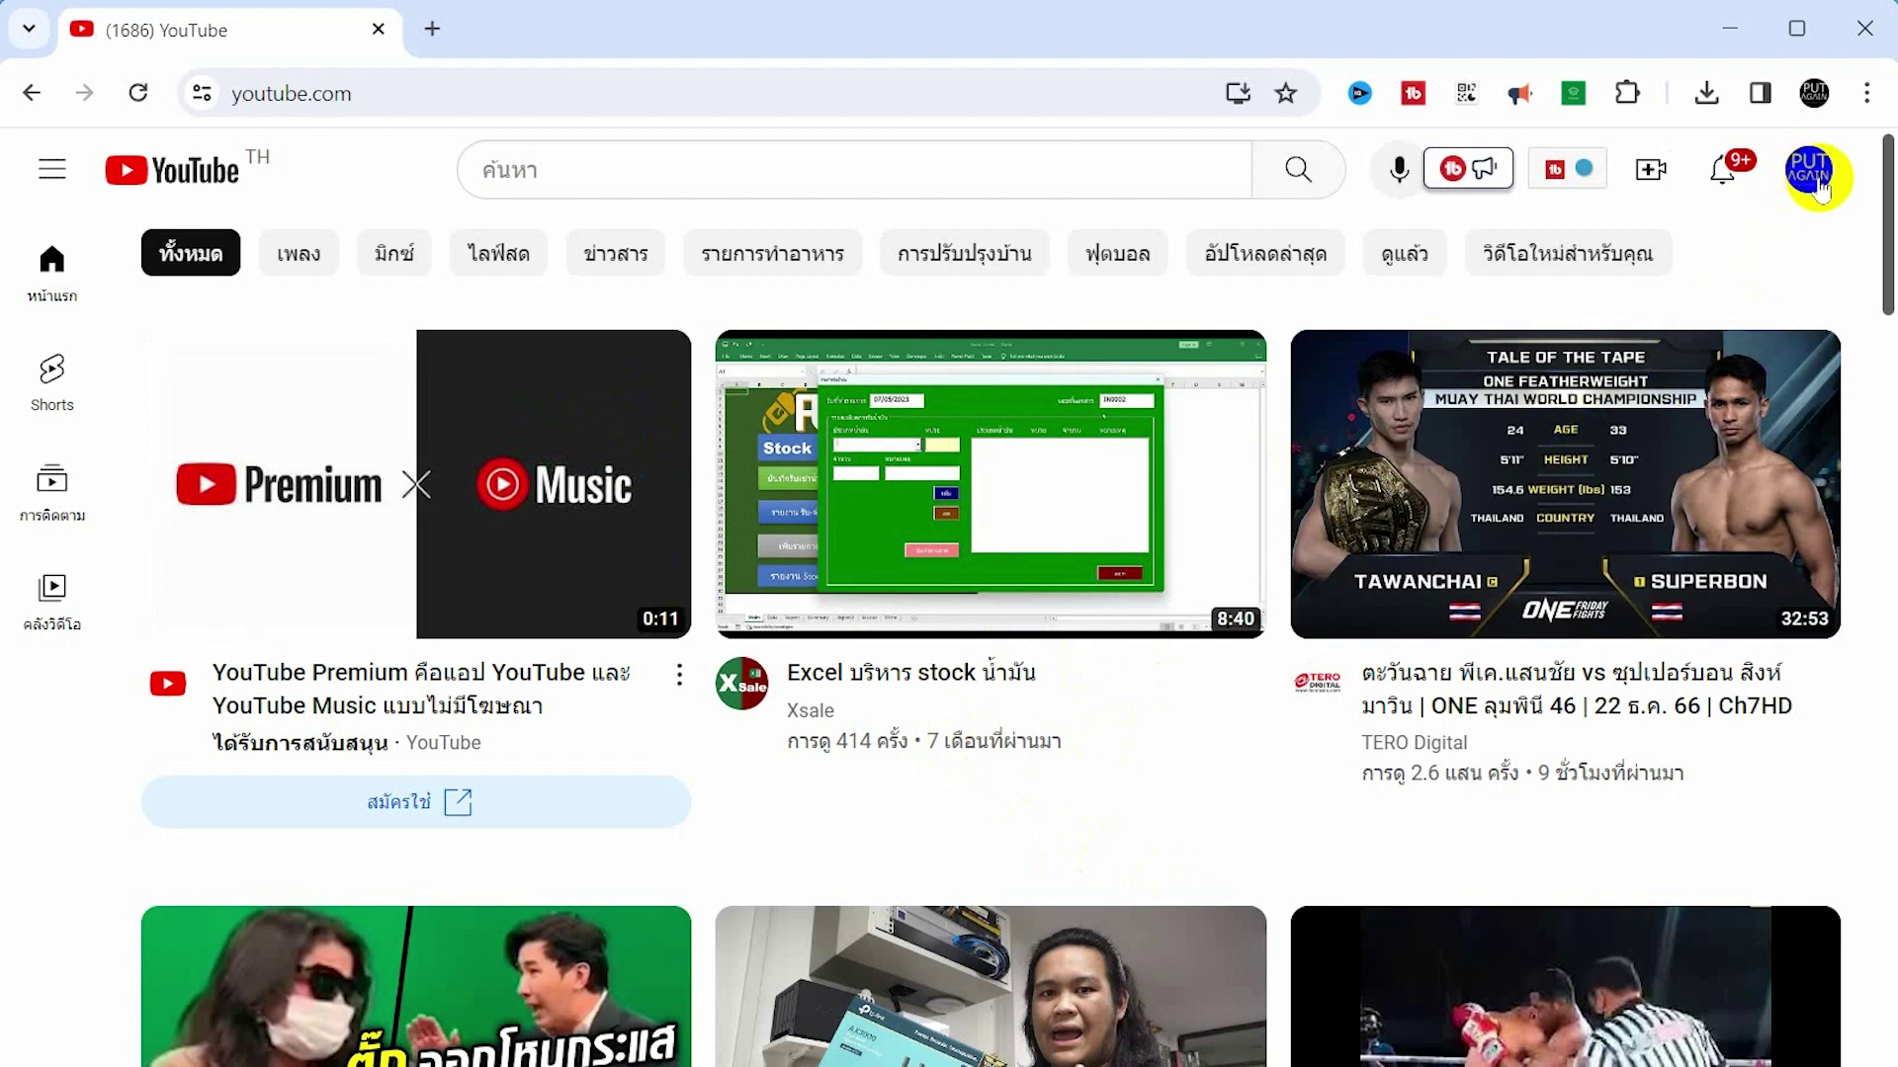
# Open the signed-in account's own channel page and show its list of videos.
pyautogui.click(1817, 178)
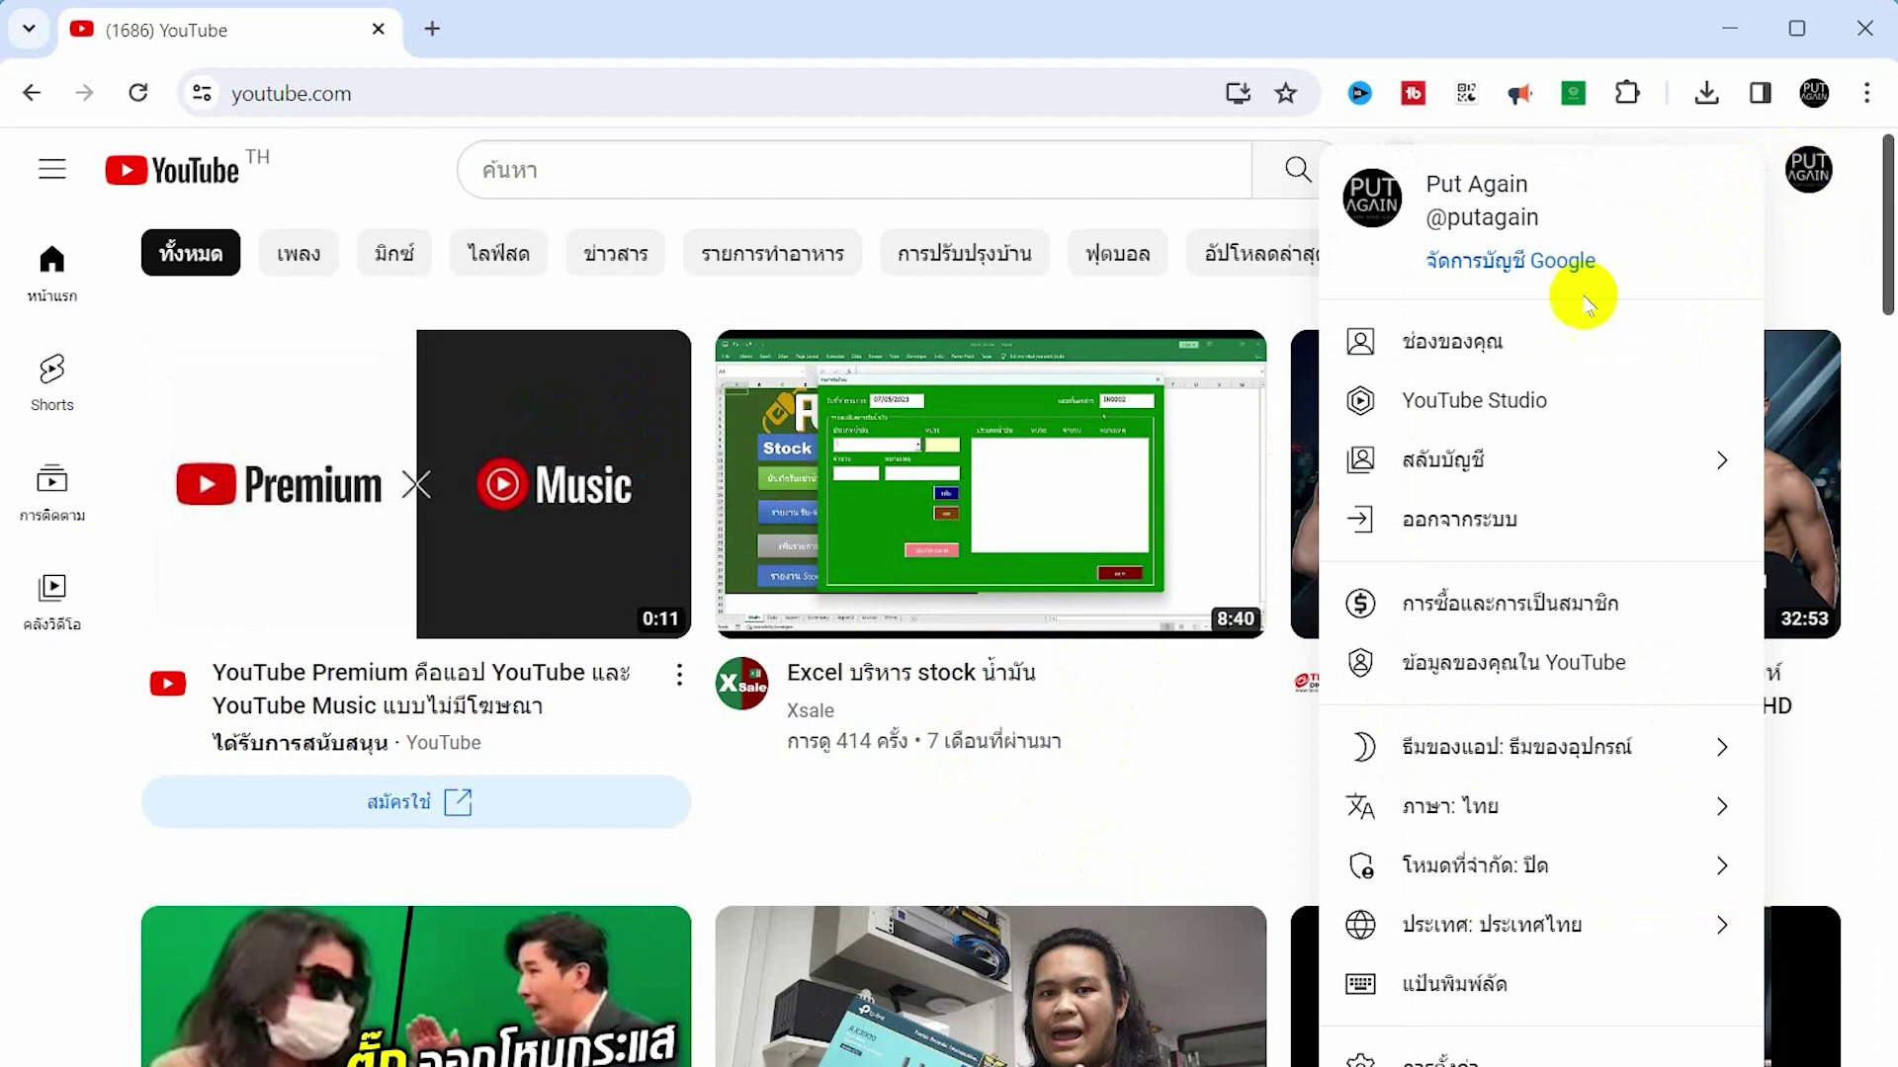
pyautogui.click(1515, 344)
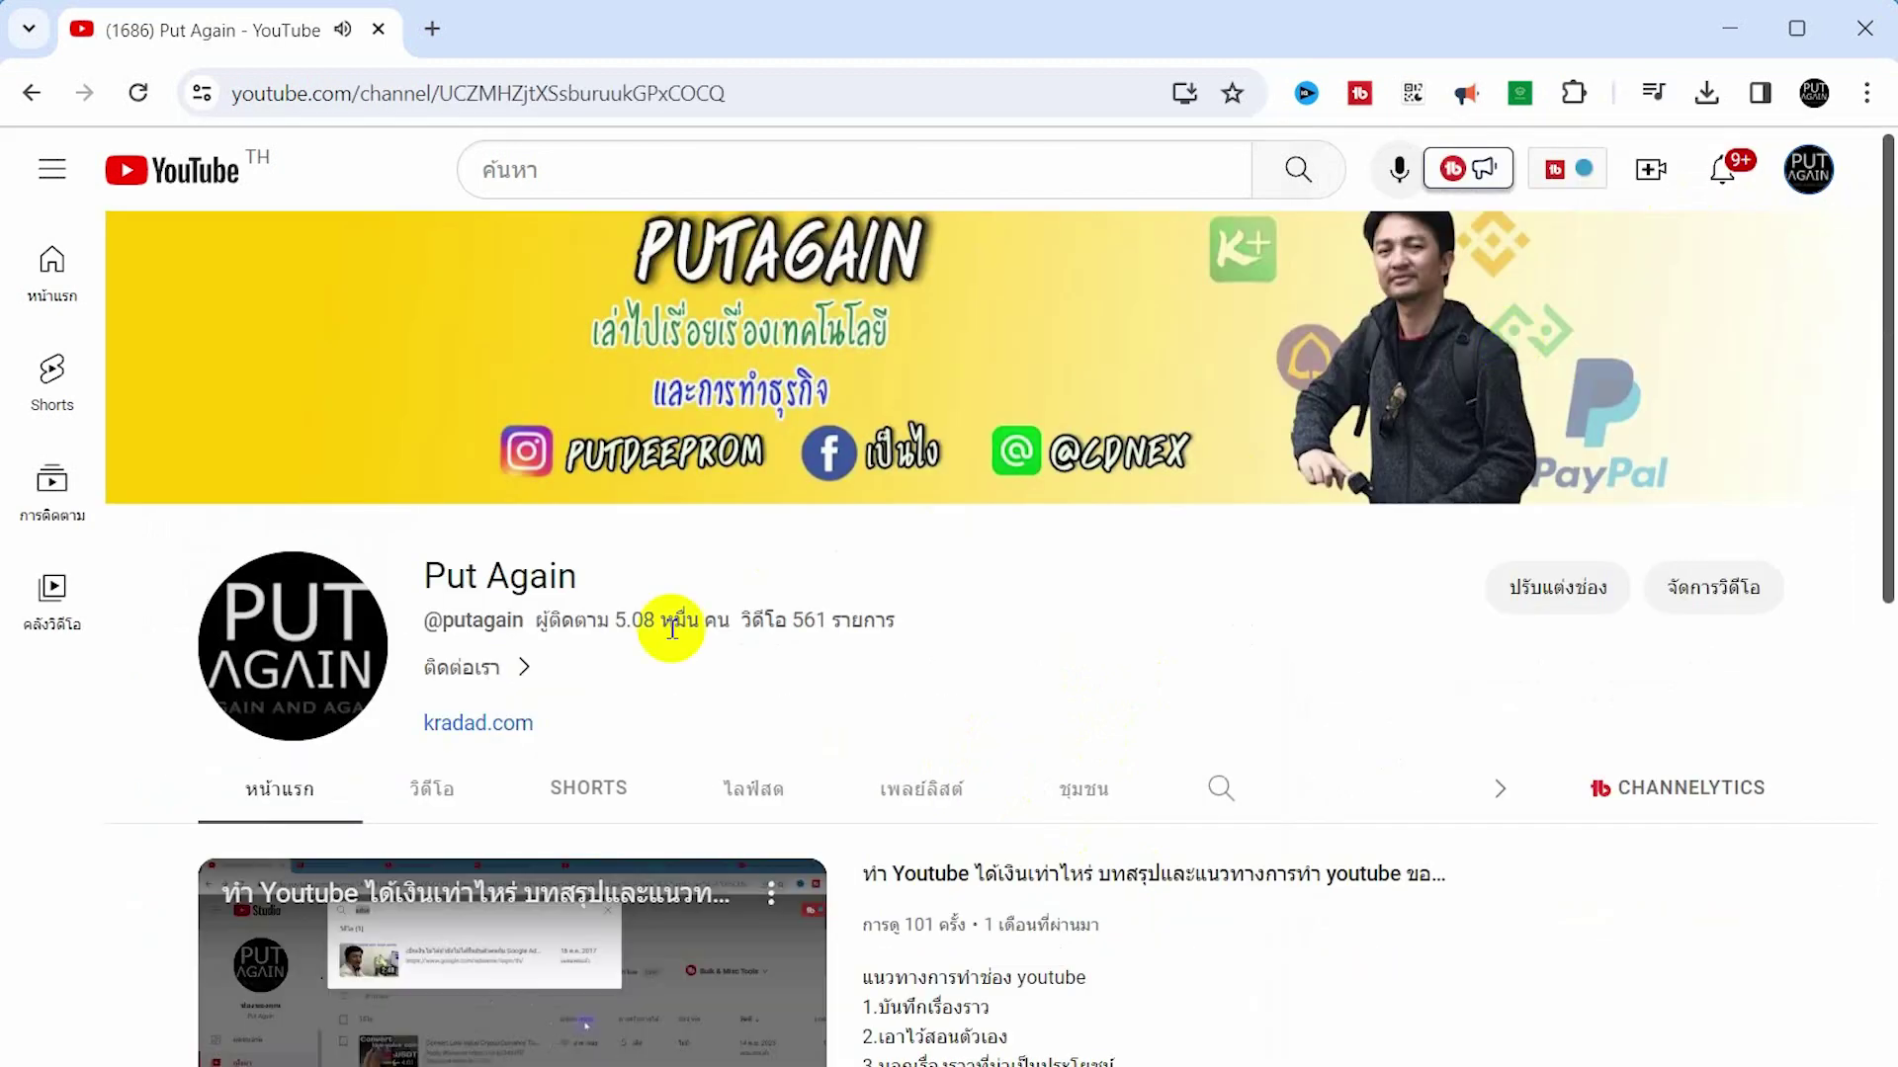
pyautogui.click(429, 788)
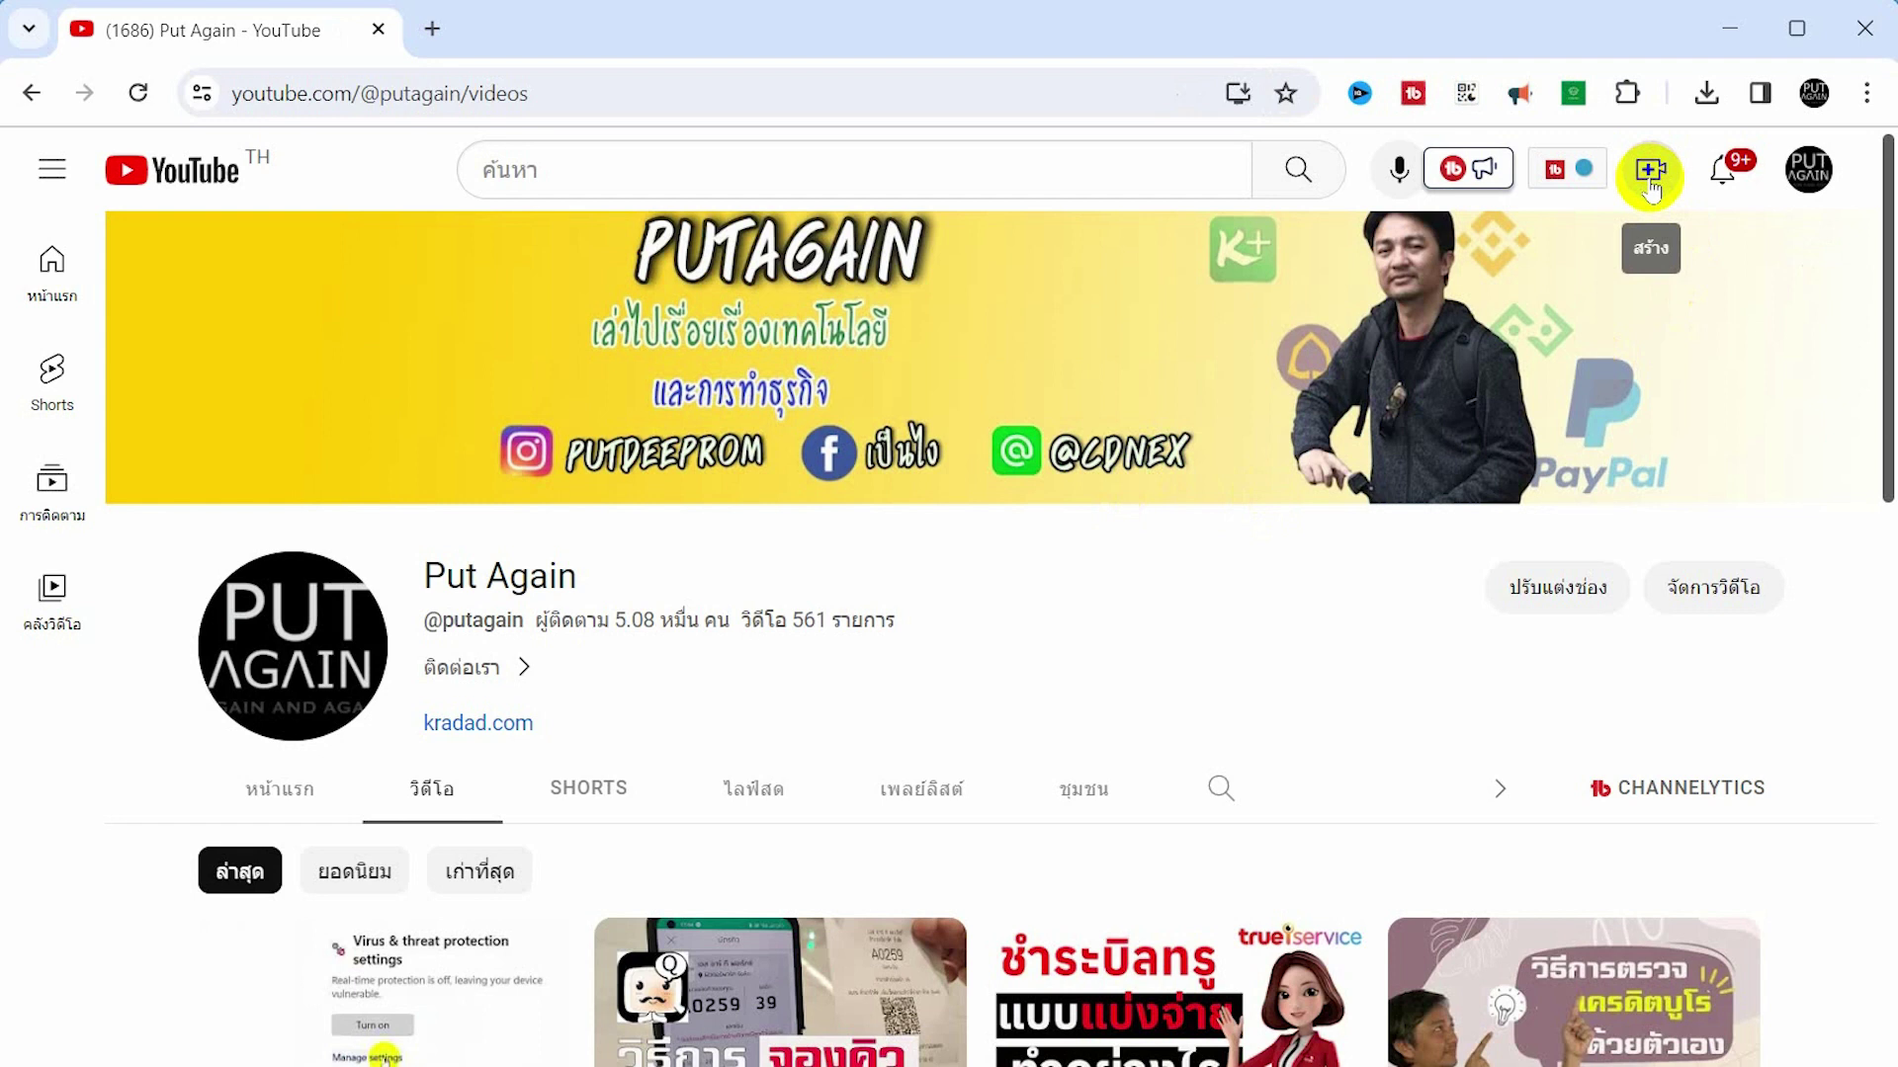
# Start a new video upload and choose the cryptostatus MP4 file from the 083-CheckStatusCrypto folder.
pyautogui.click(1650, 183)
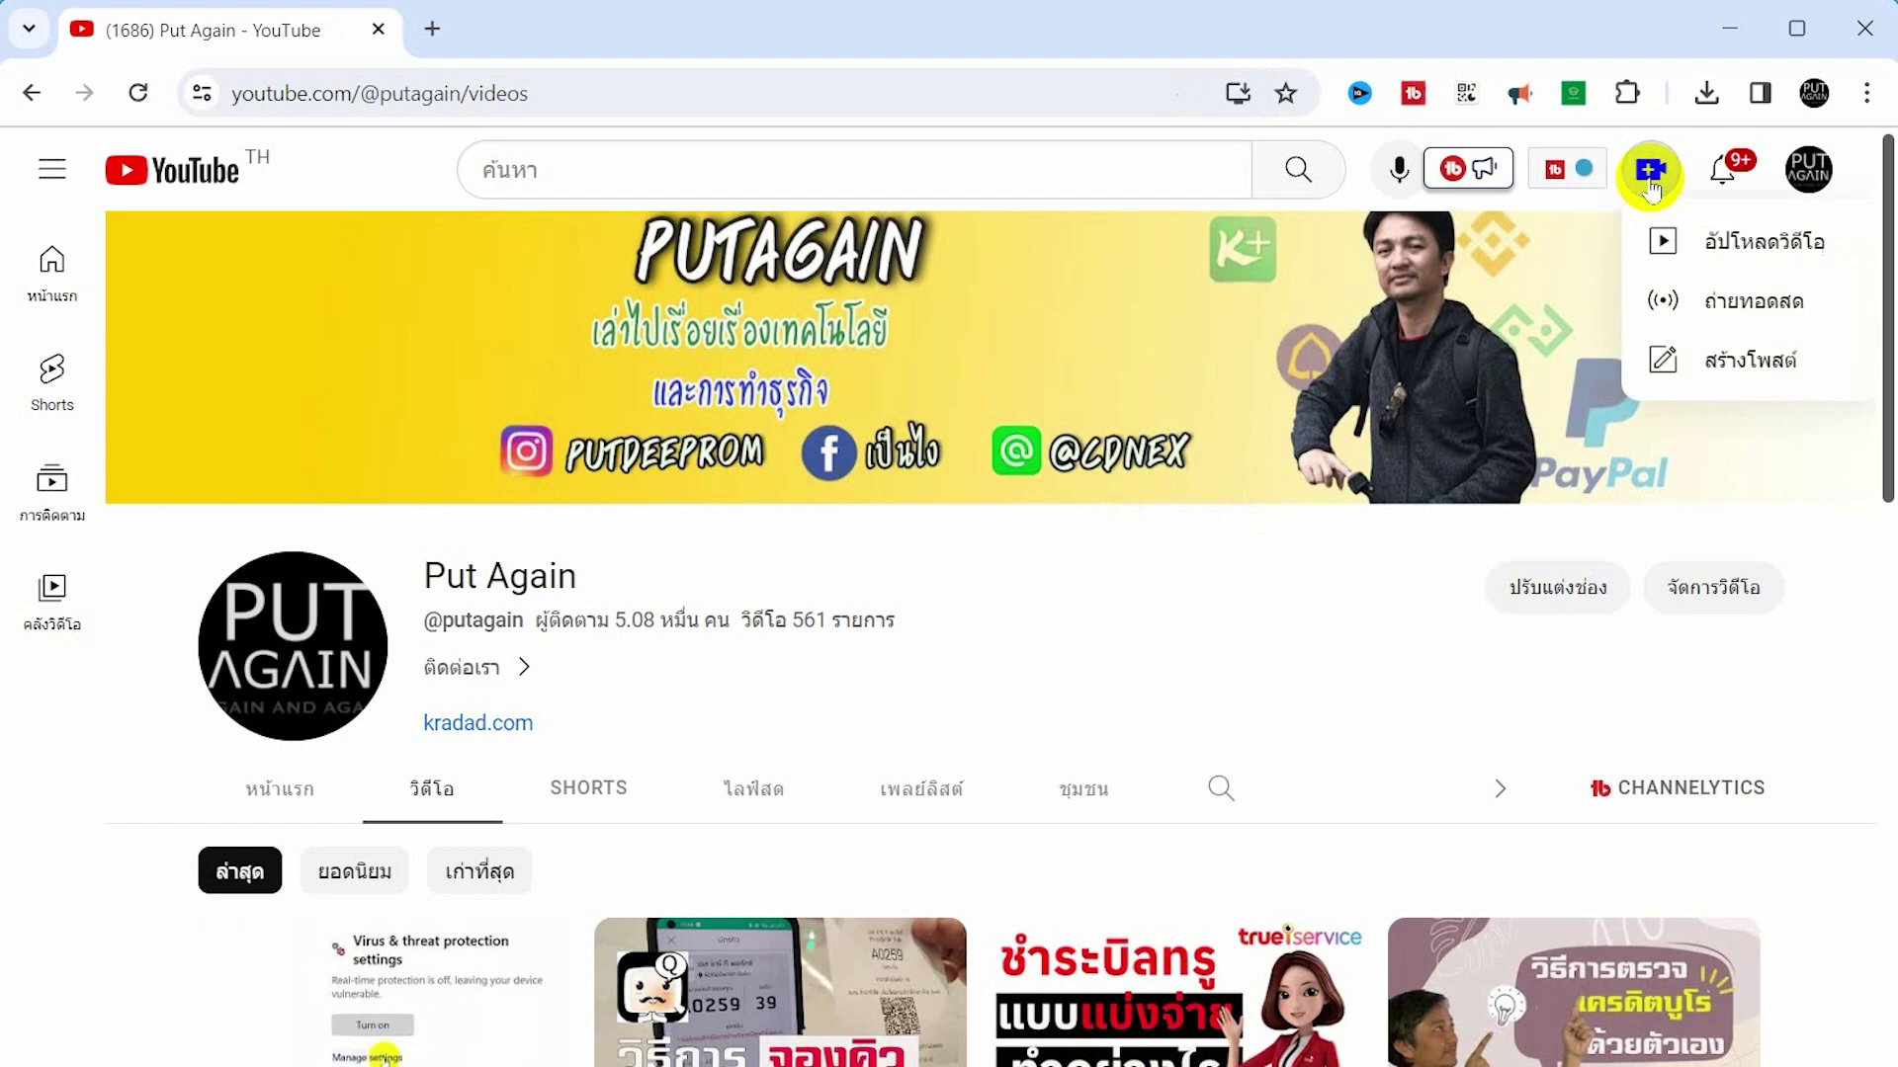
pyautogui.click(1753, 247)
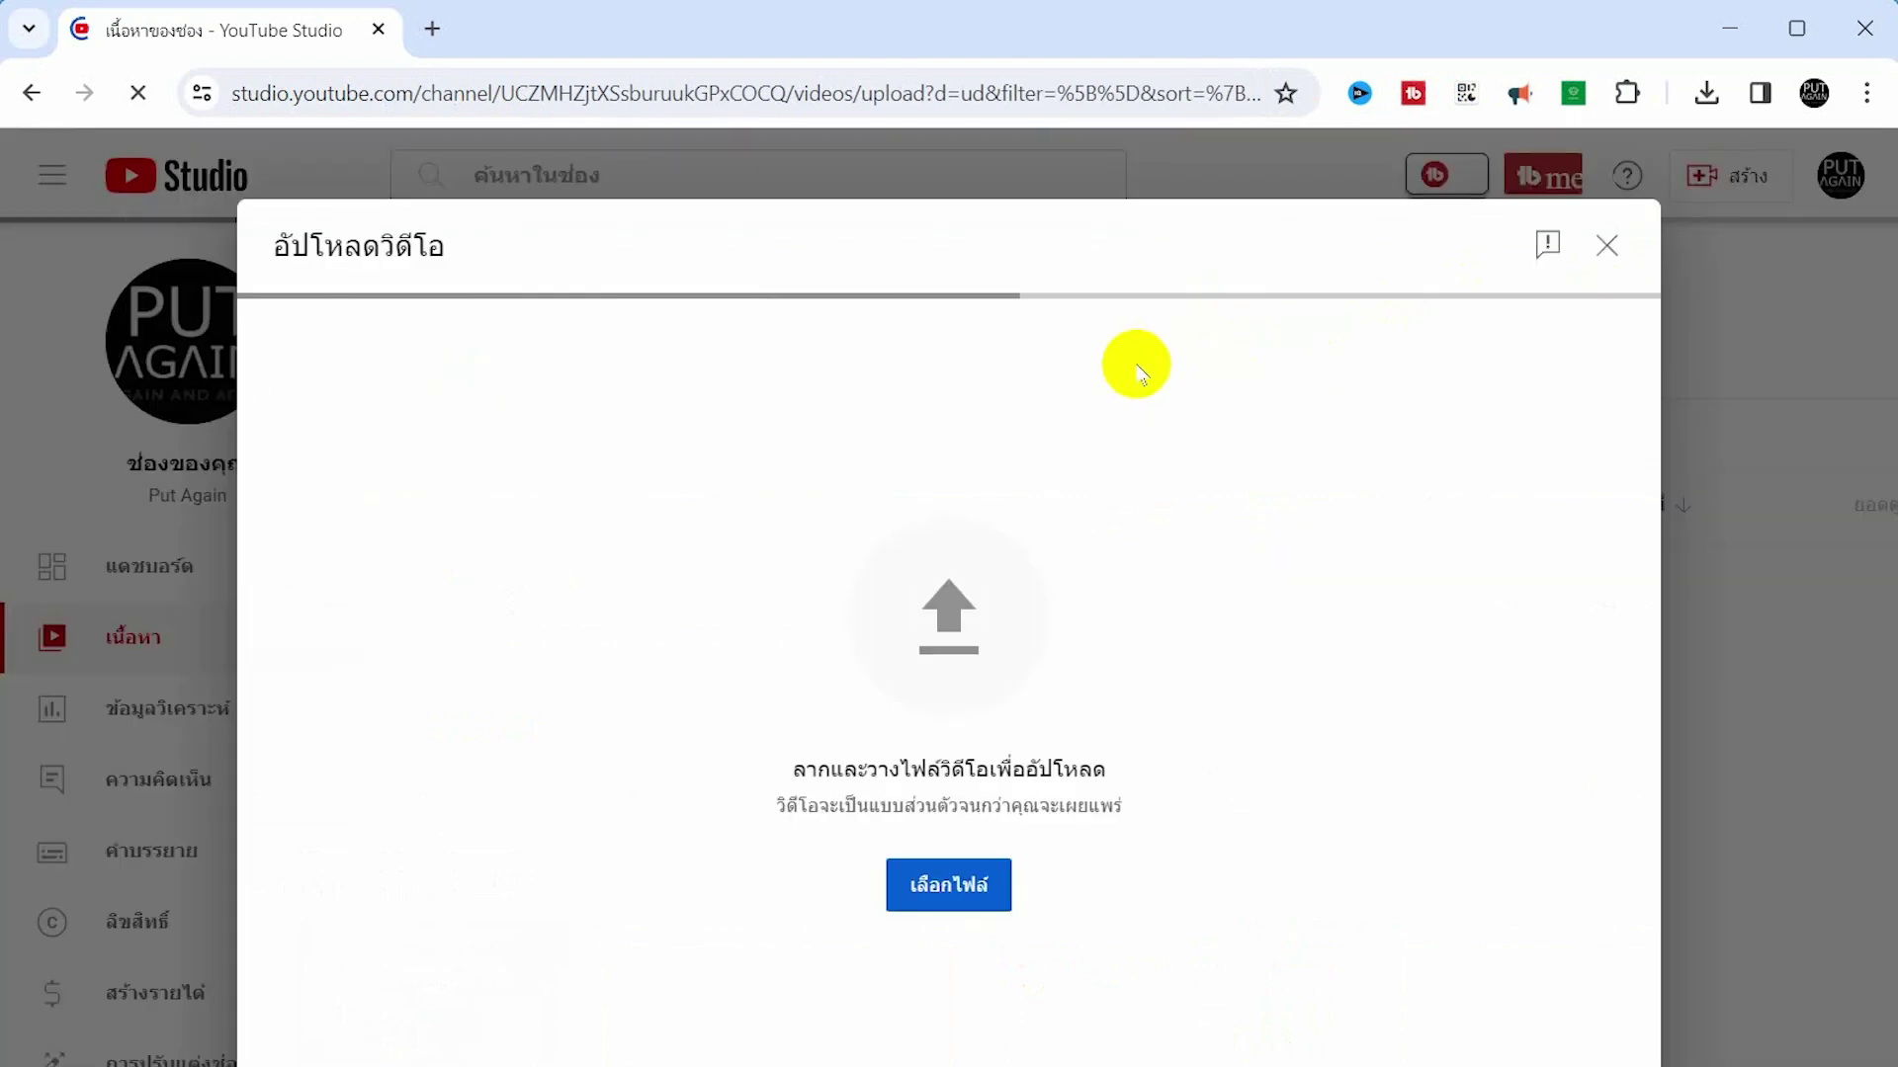
pyautogui.click(941, 901)
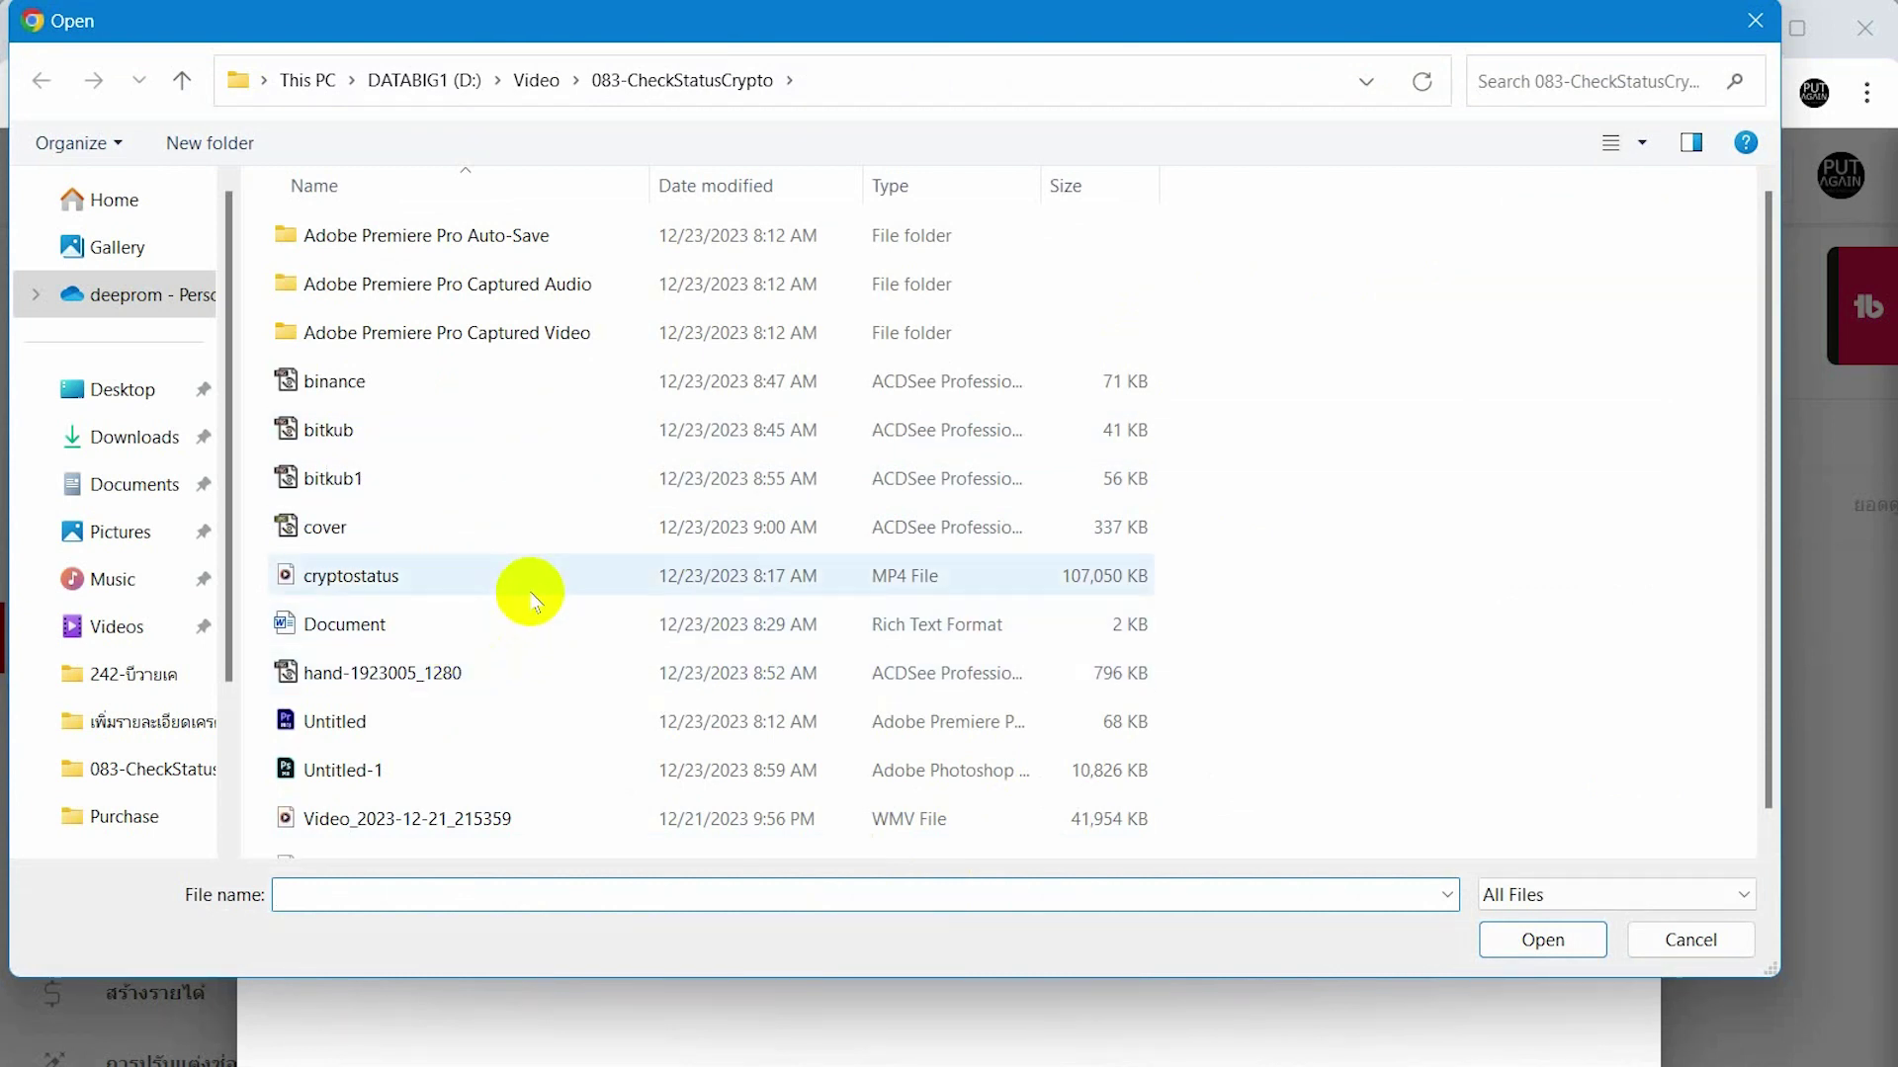
pyautogui.scroll(-1, 515, 596)
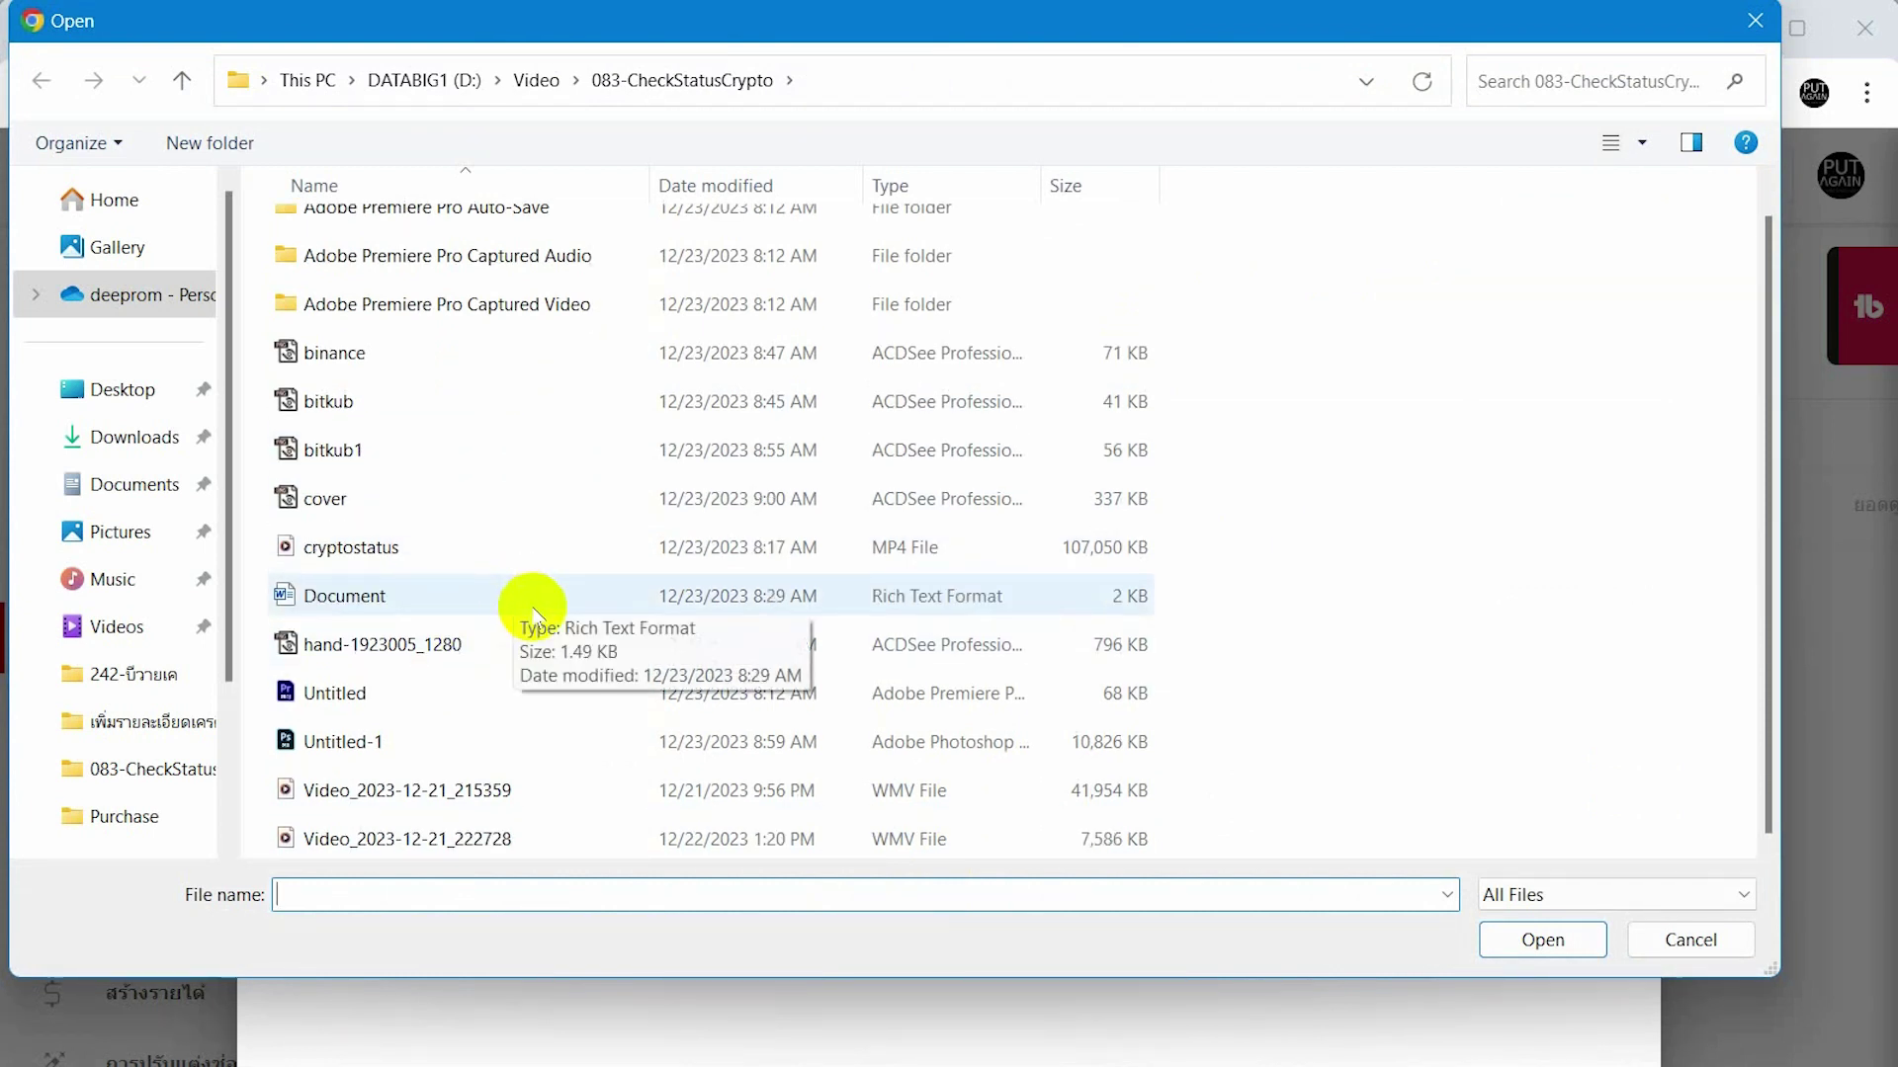
pyautogui.click(516, 551)
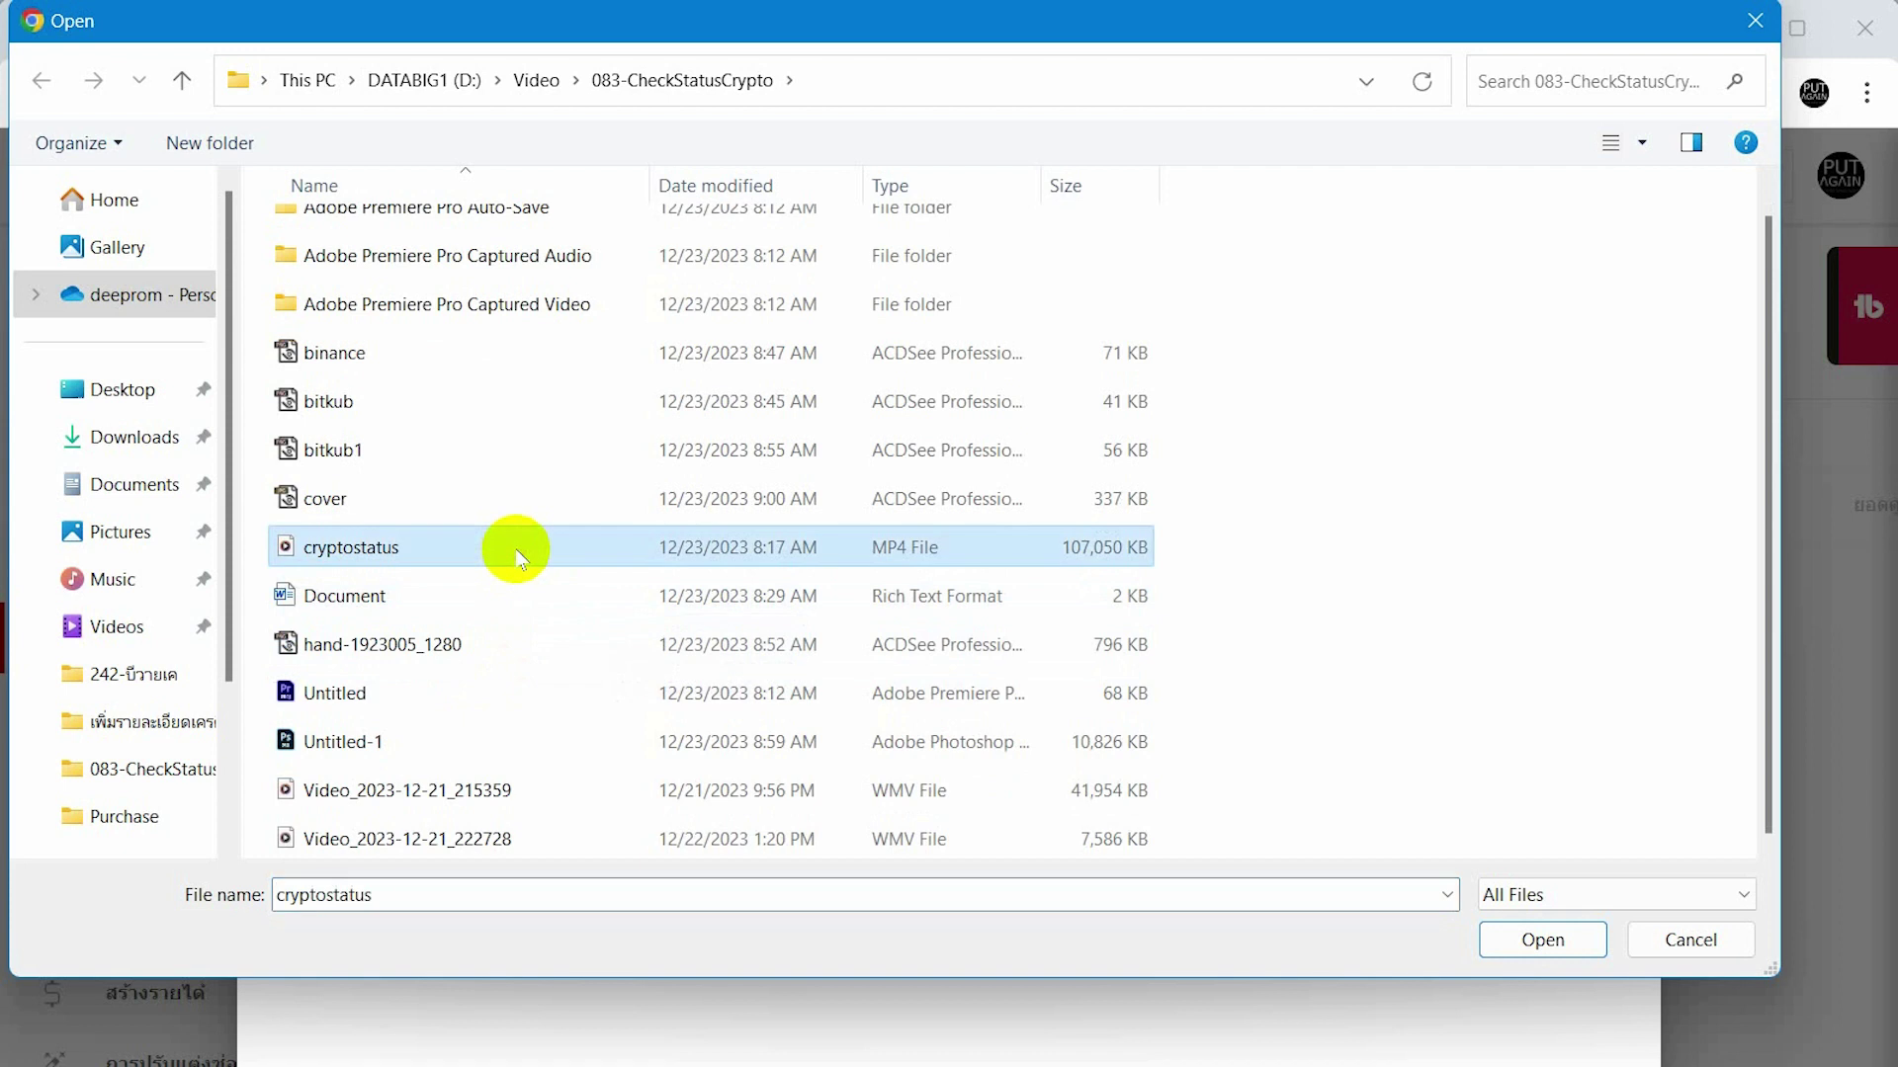
pyautogui.click(1543, 939)
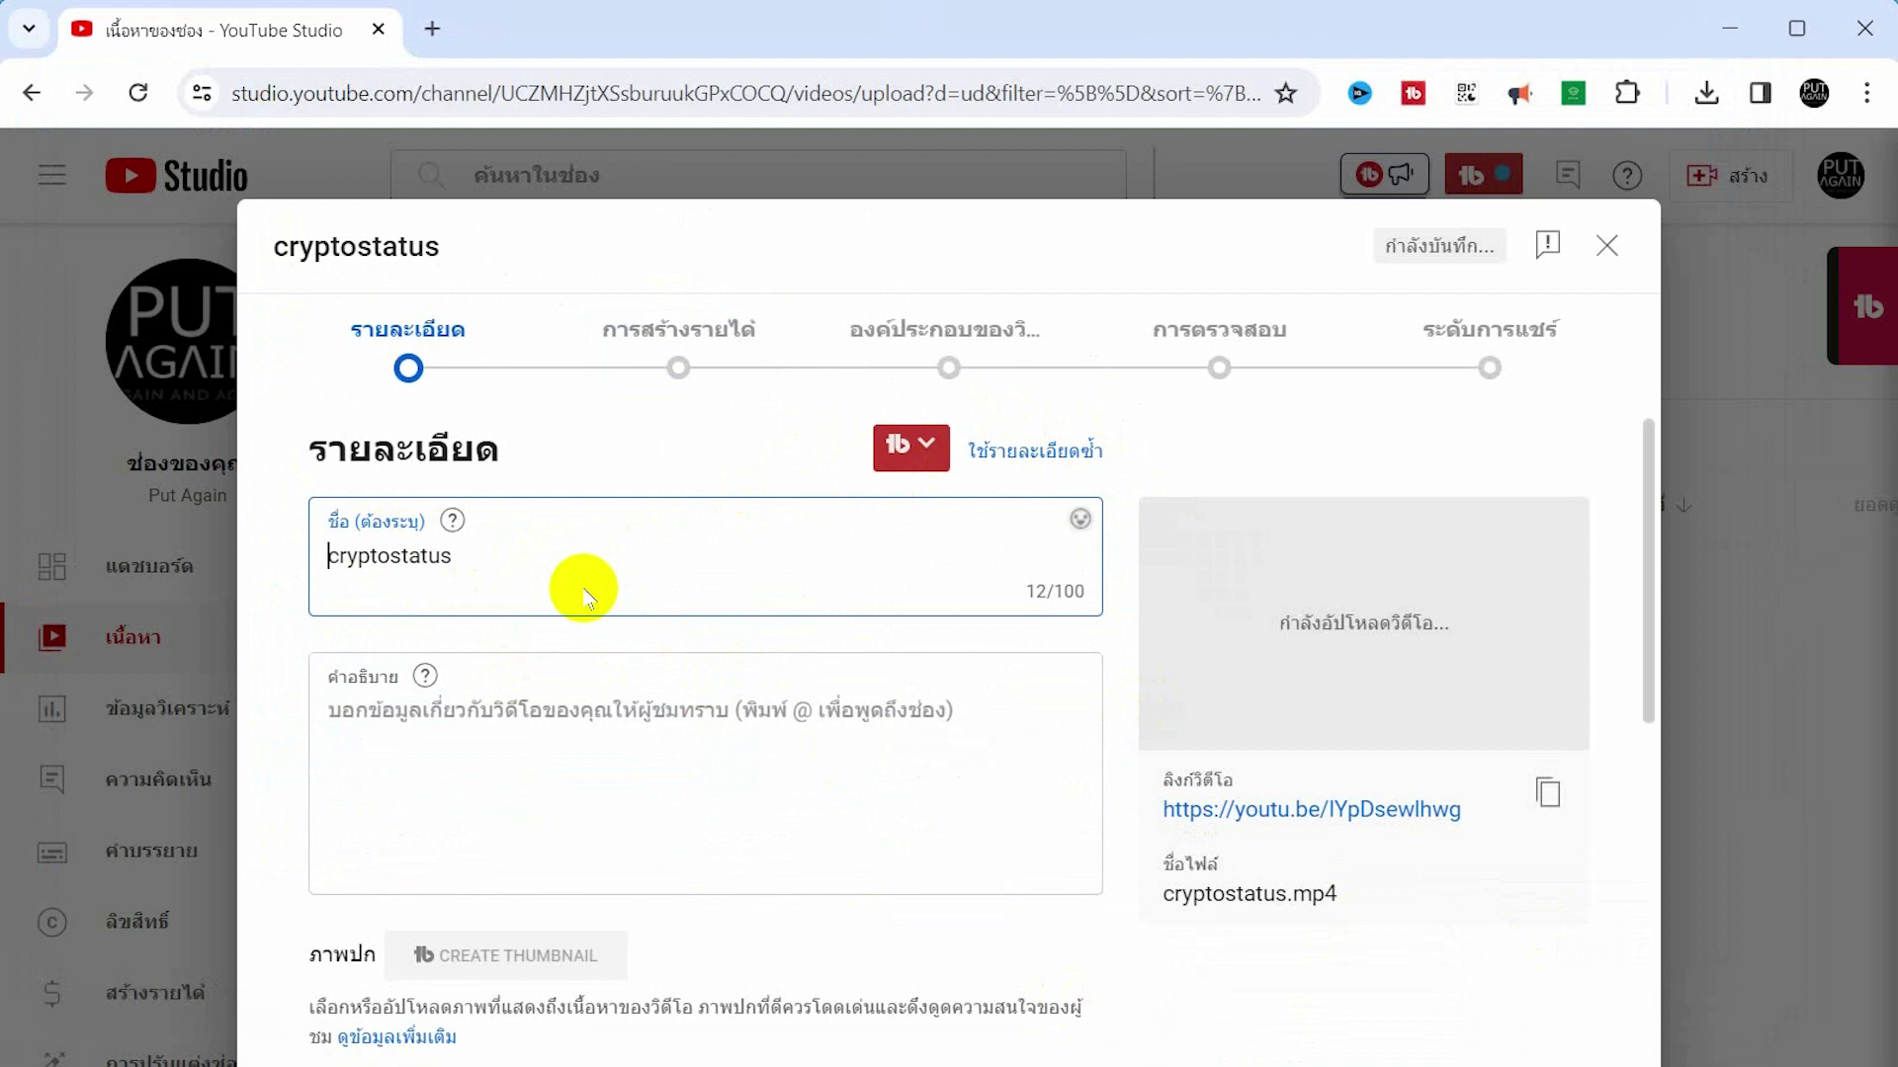
# Copy the first line of the WordPad document and paste it over the default video title in YouTube Studio.
pyautogui.hotkey('alt', 'Tab')
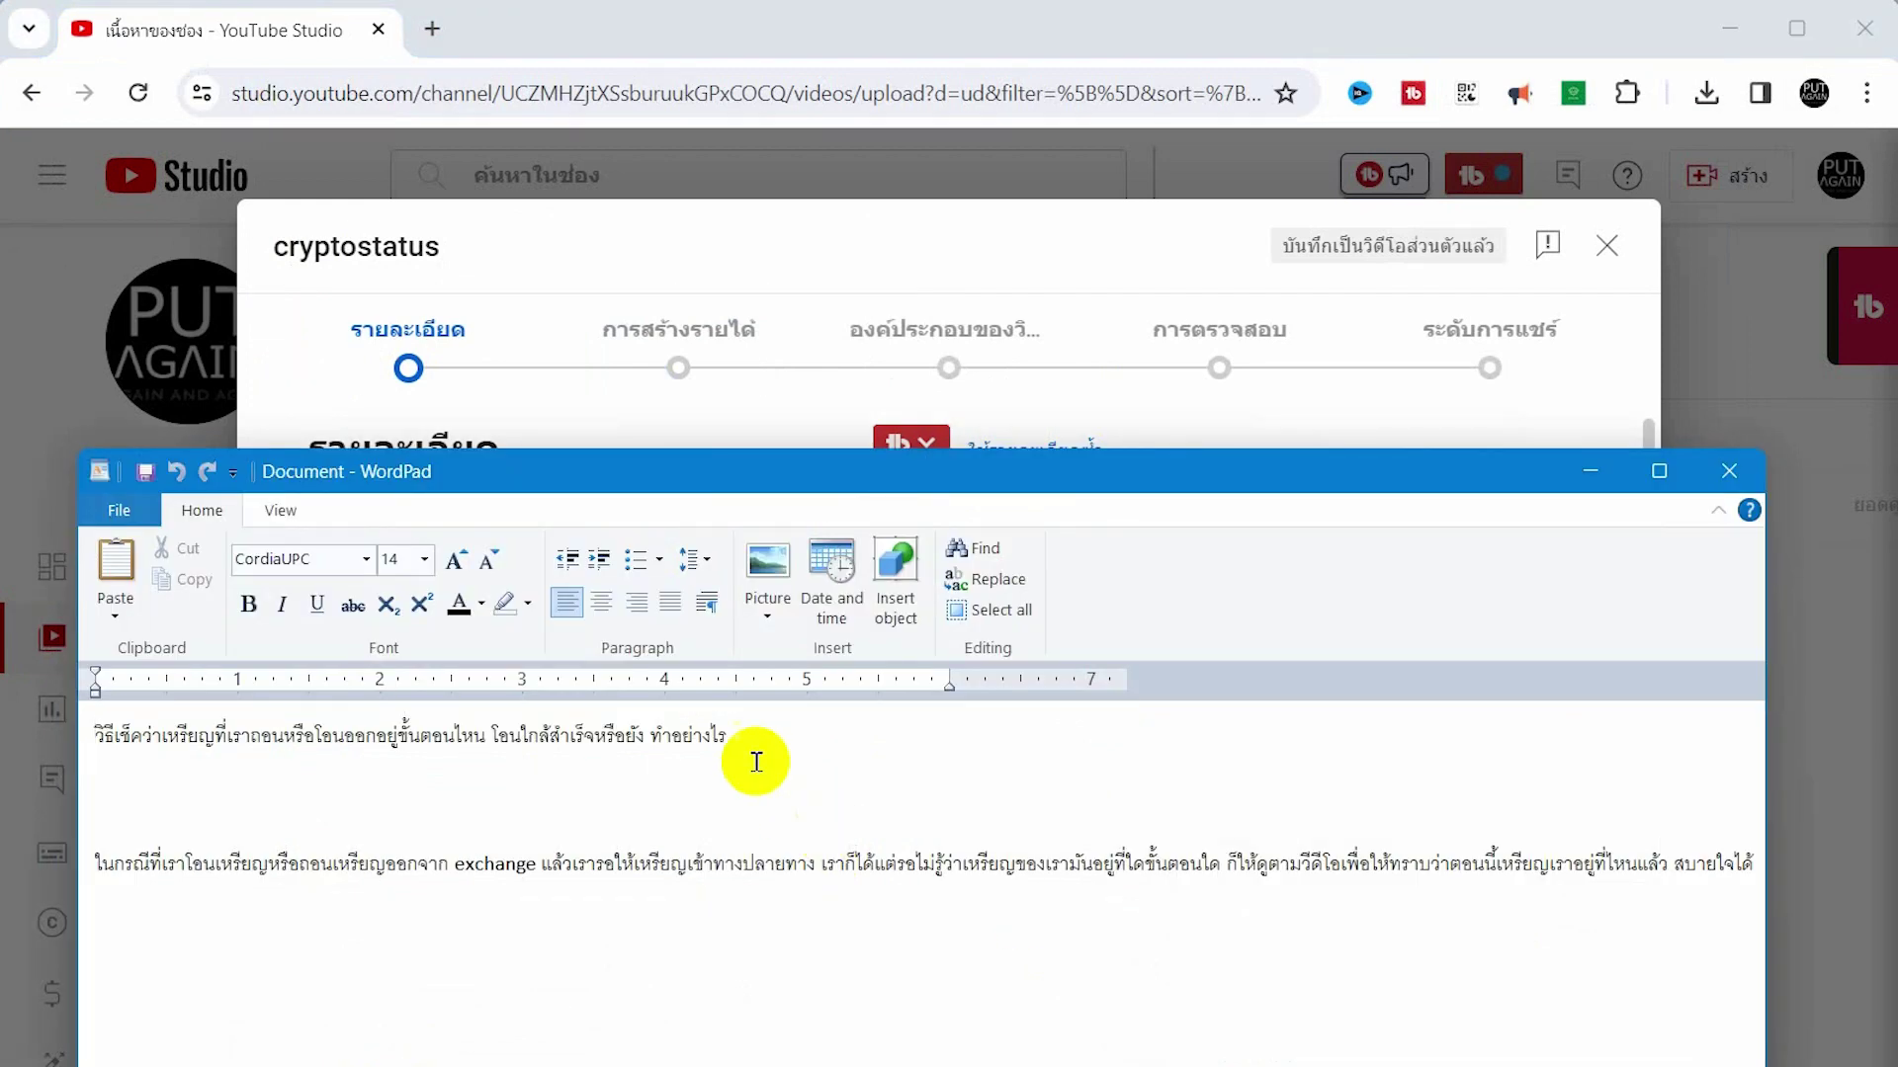
pyautogui.moveTo(732, 732); pyautogui.dragTo(108, 746)
pyautogui.hotkey('ctrl', 'c')
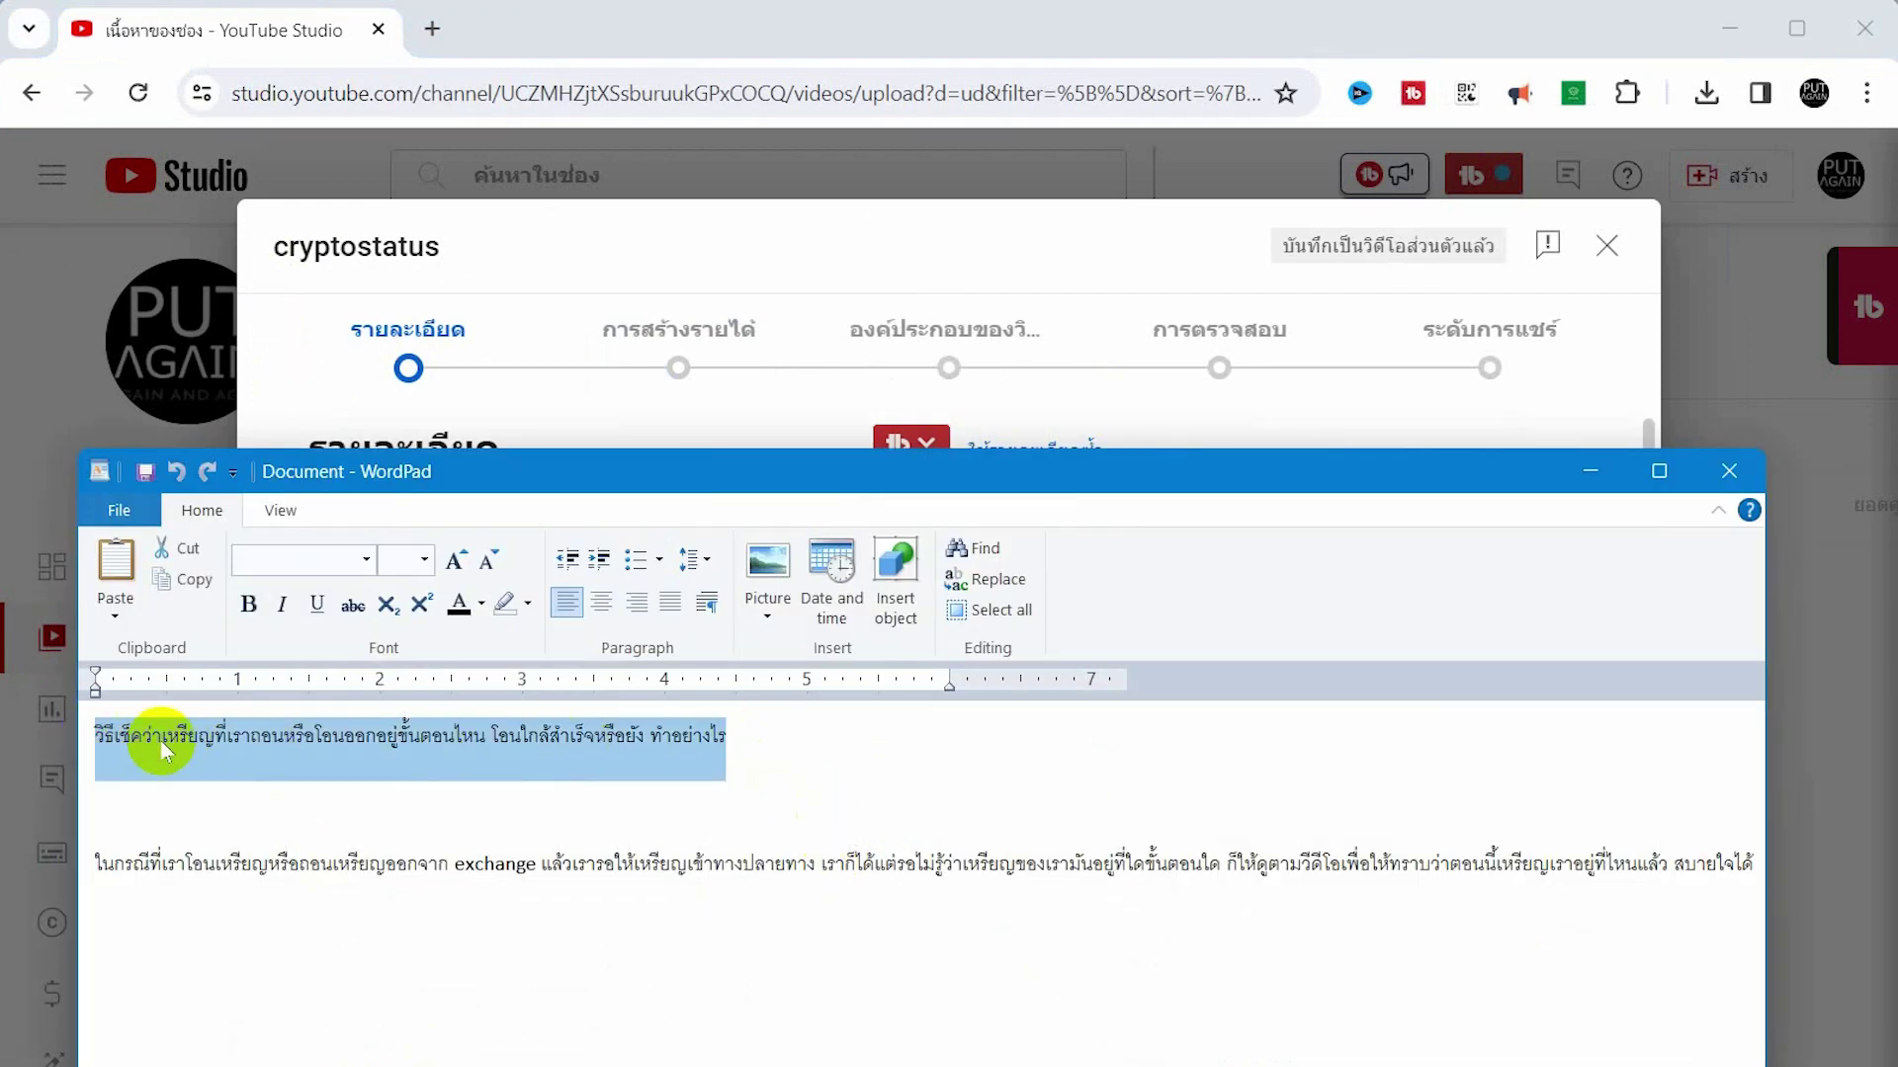
pyautogui.click(777, 233)
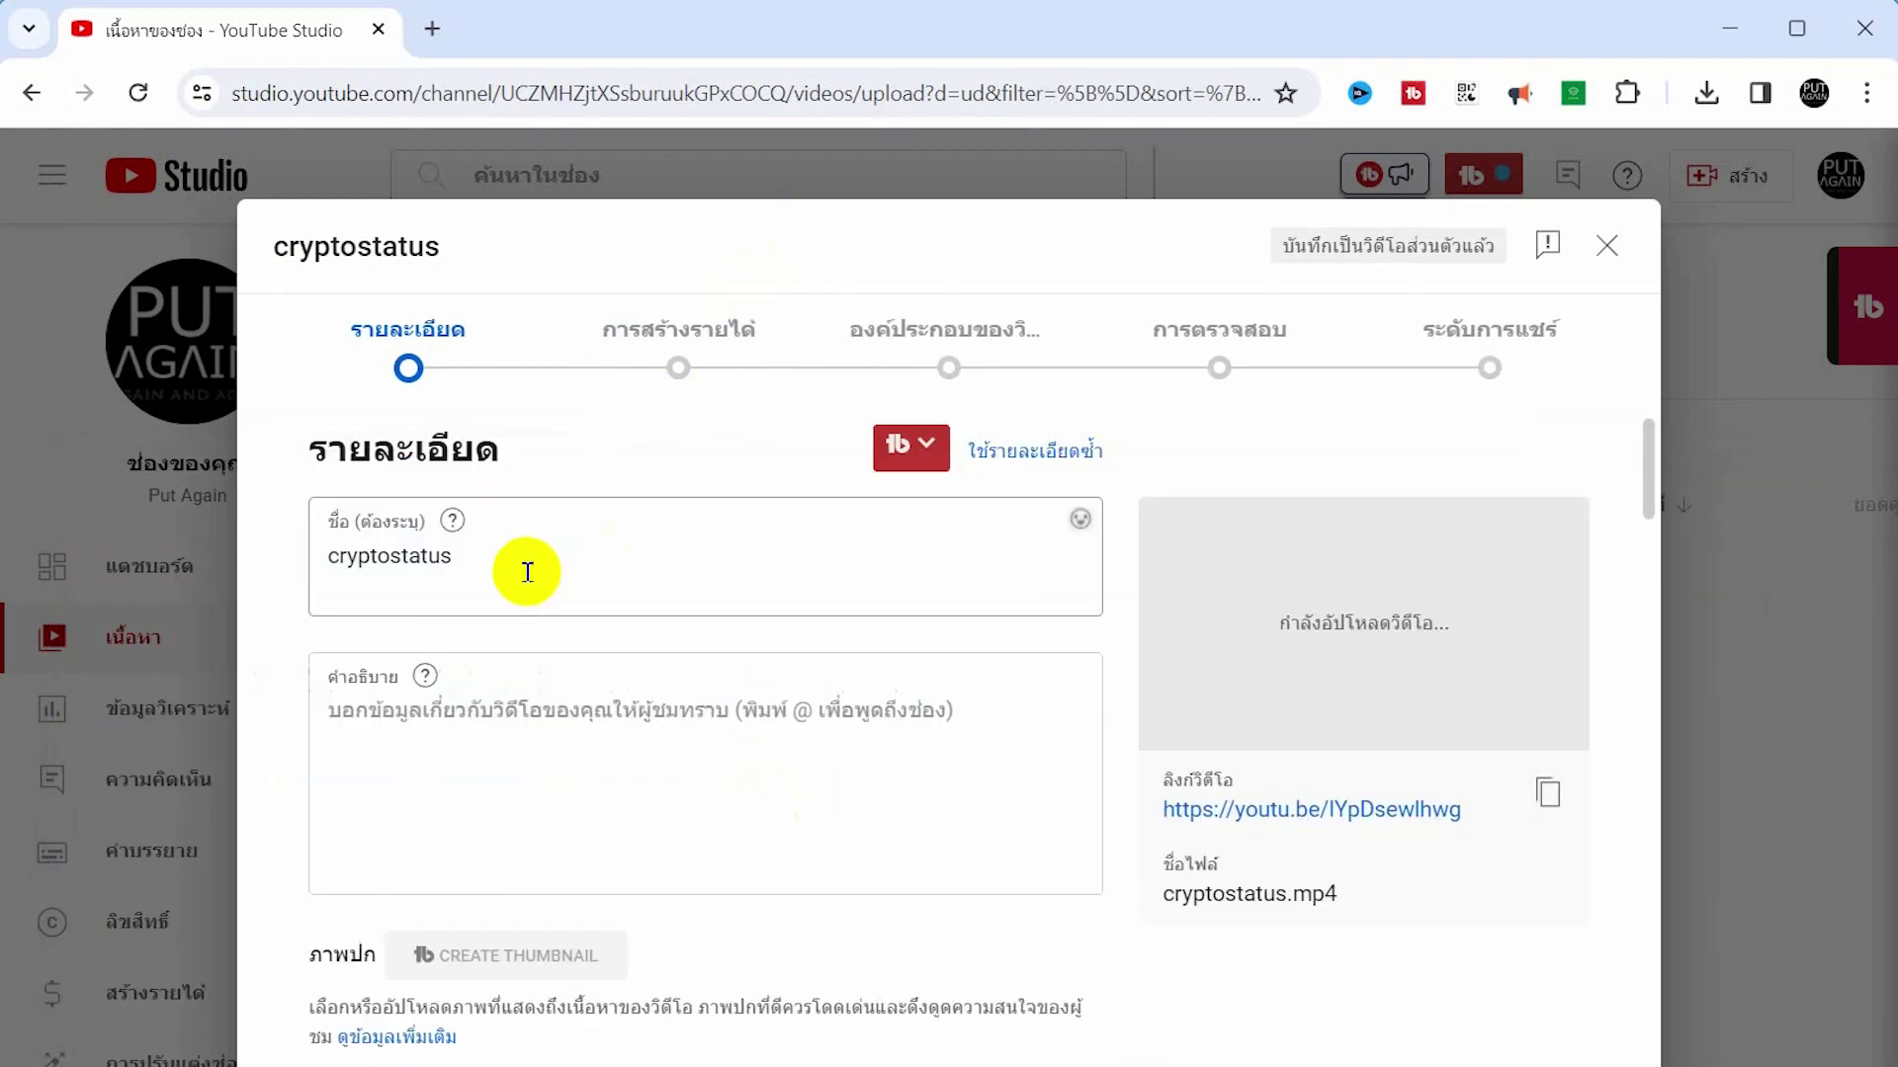
pyautogui.moveTo(527, 573); pyautogui.dragTo(237, 566)
pyautogui.hotkey('ctrl', 'v')
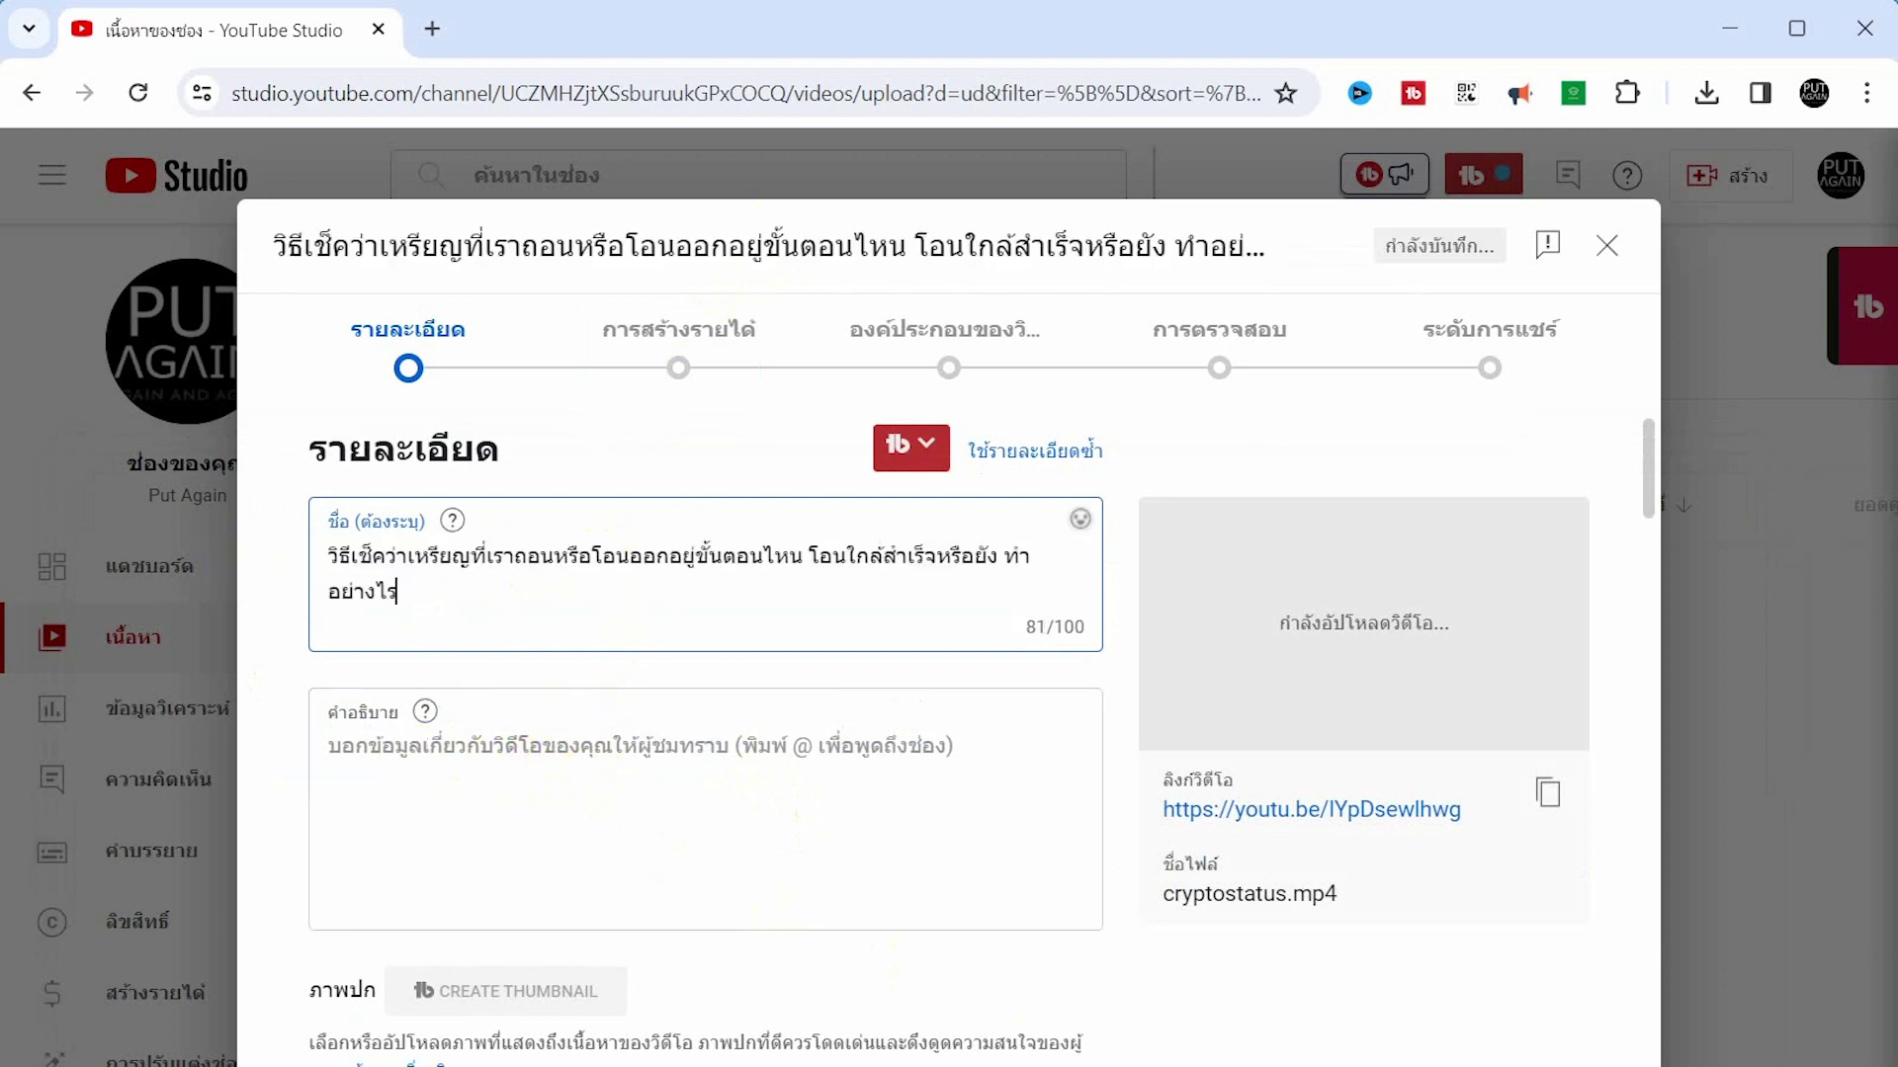
# Copy the second paragraph of the WordPad document, which mentions exchange, and paste it as the video description in YouTube Studio.
pyautogui.hotkey('alt', 'Tab')
pyautogui.tripleClick(122, 851)
pyautogui.click(1339, 415)
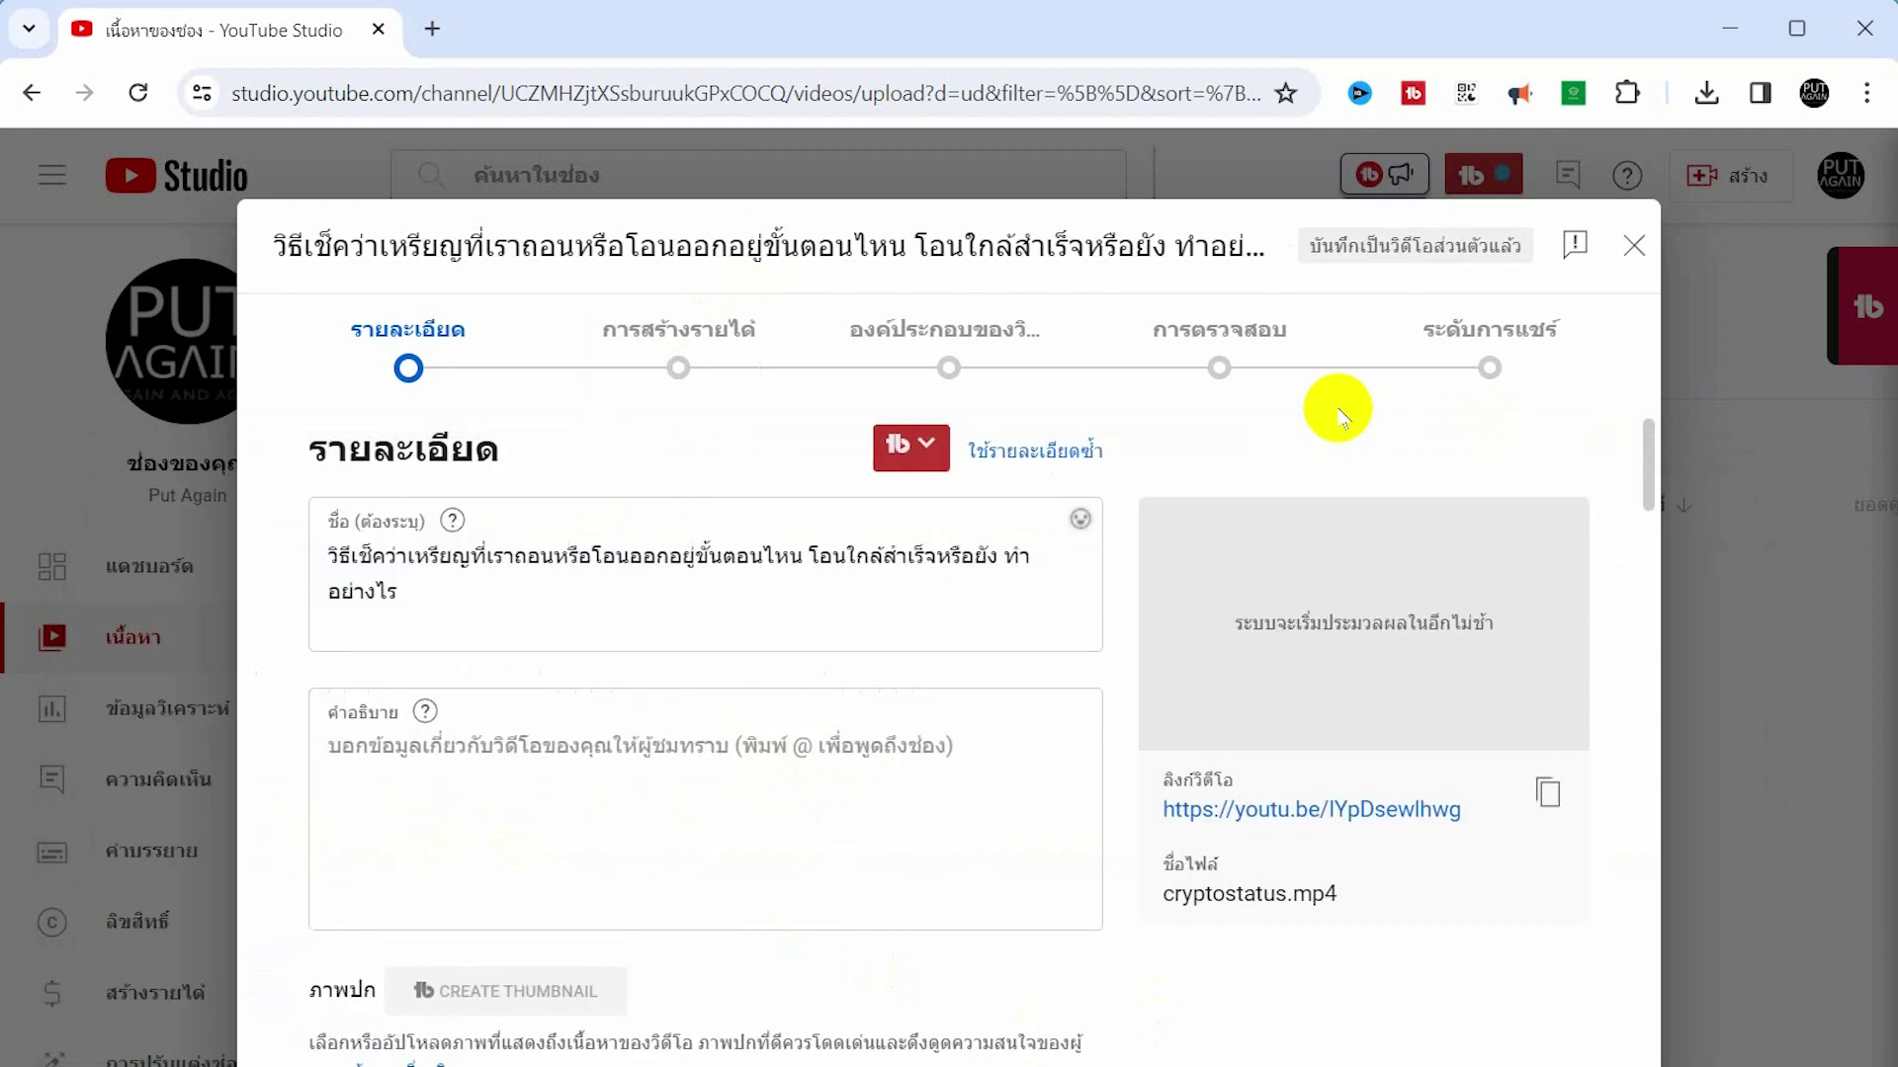
pyautogui.click(522, 743)
pyautogui.hotkey('ctrl', 'v')
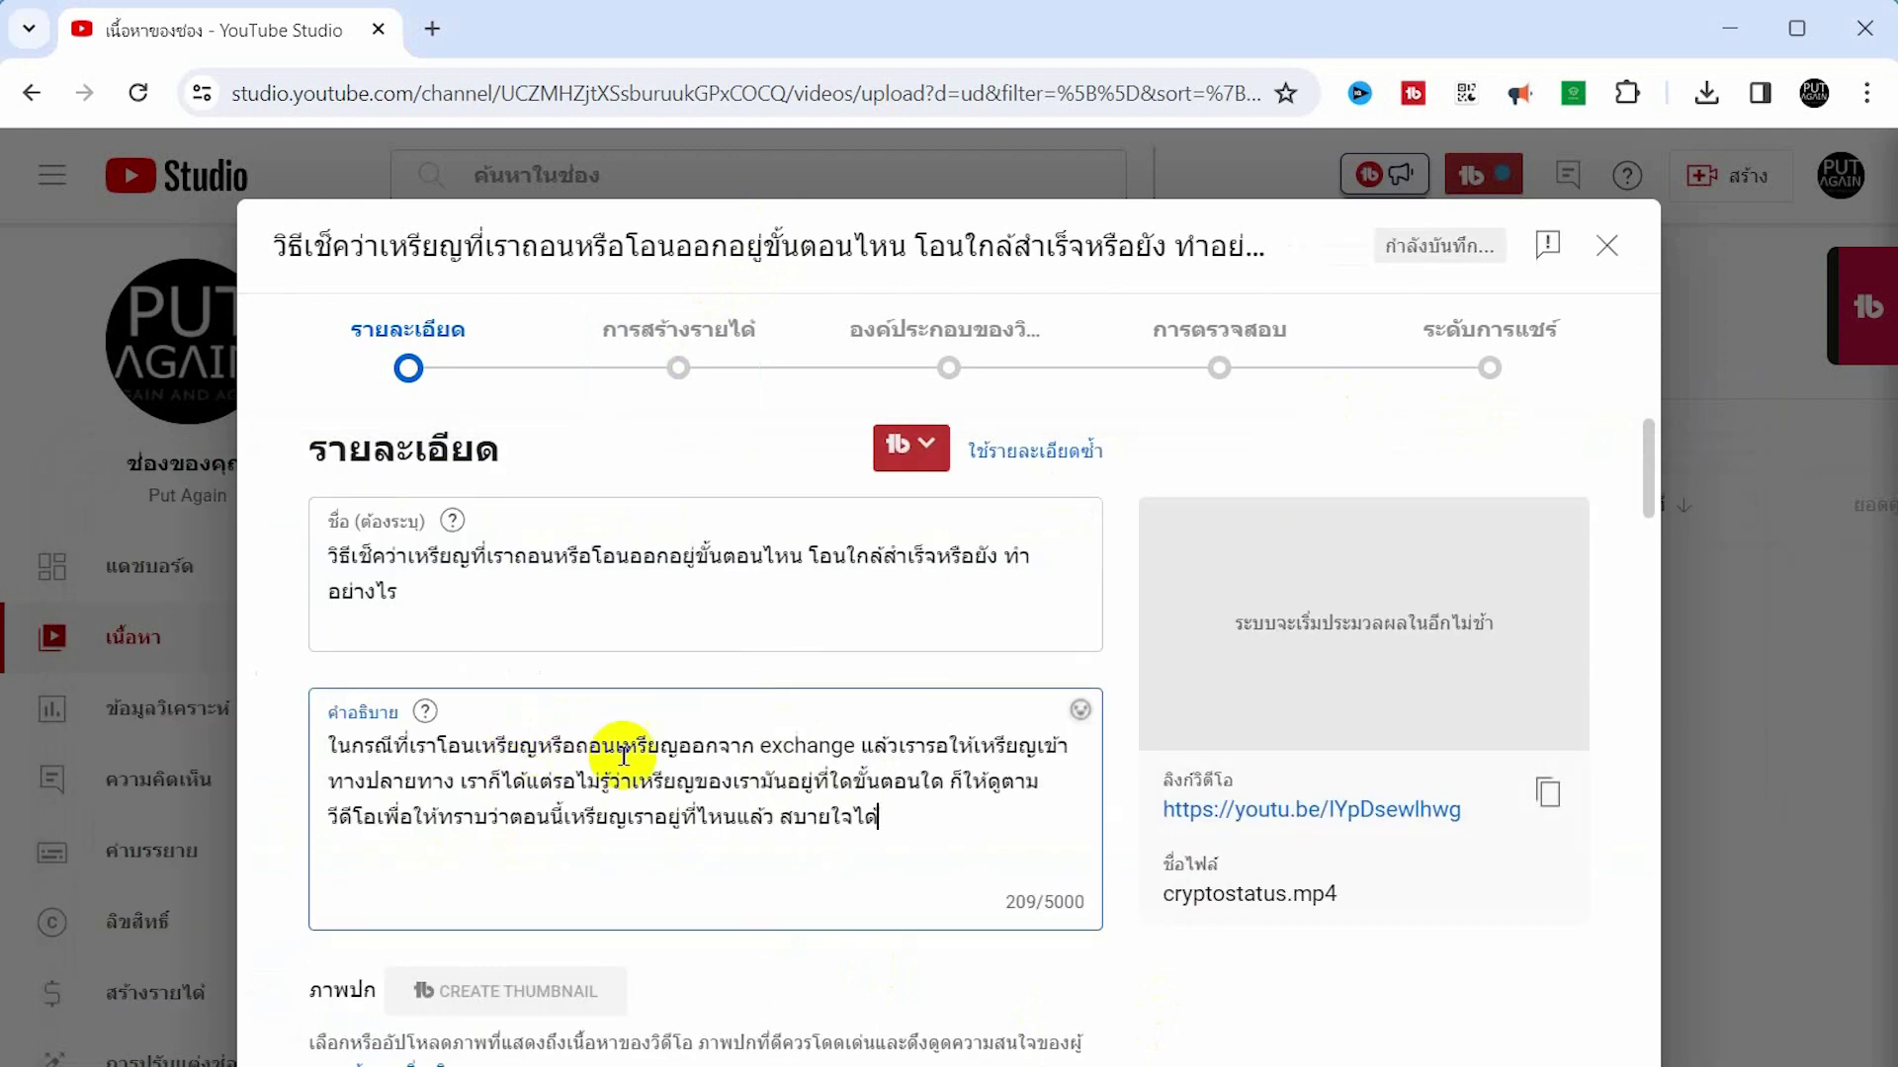
# Check the recommended YouTube thumbnail size in the open Google search results and return to the upload form.
pyautogui.scroll(-6, 642, 756)
pyautogui.scroll(3, 657, 684)
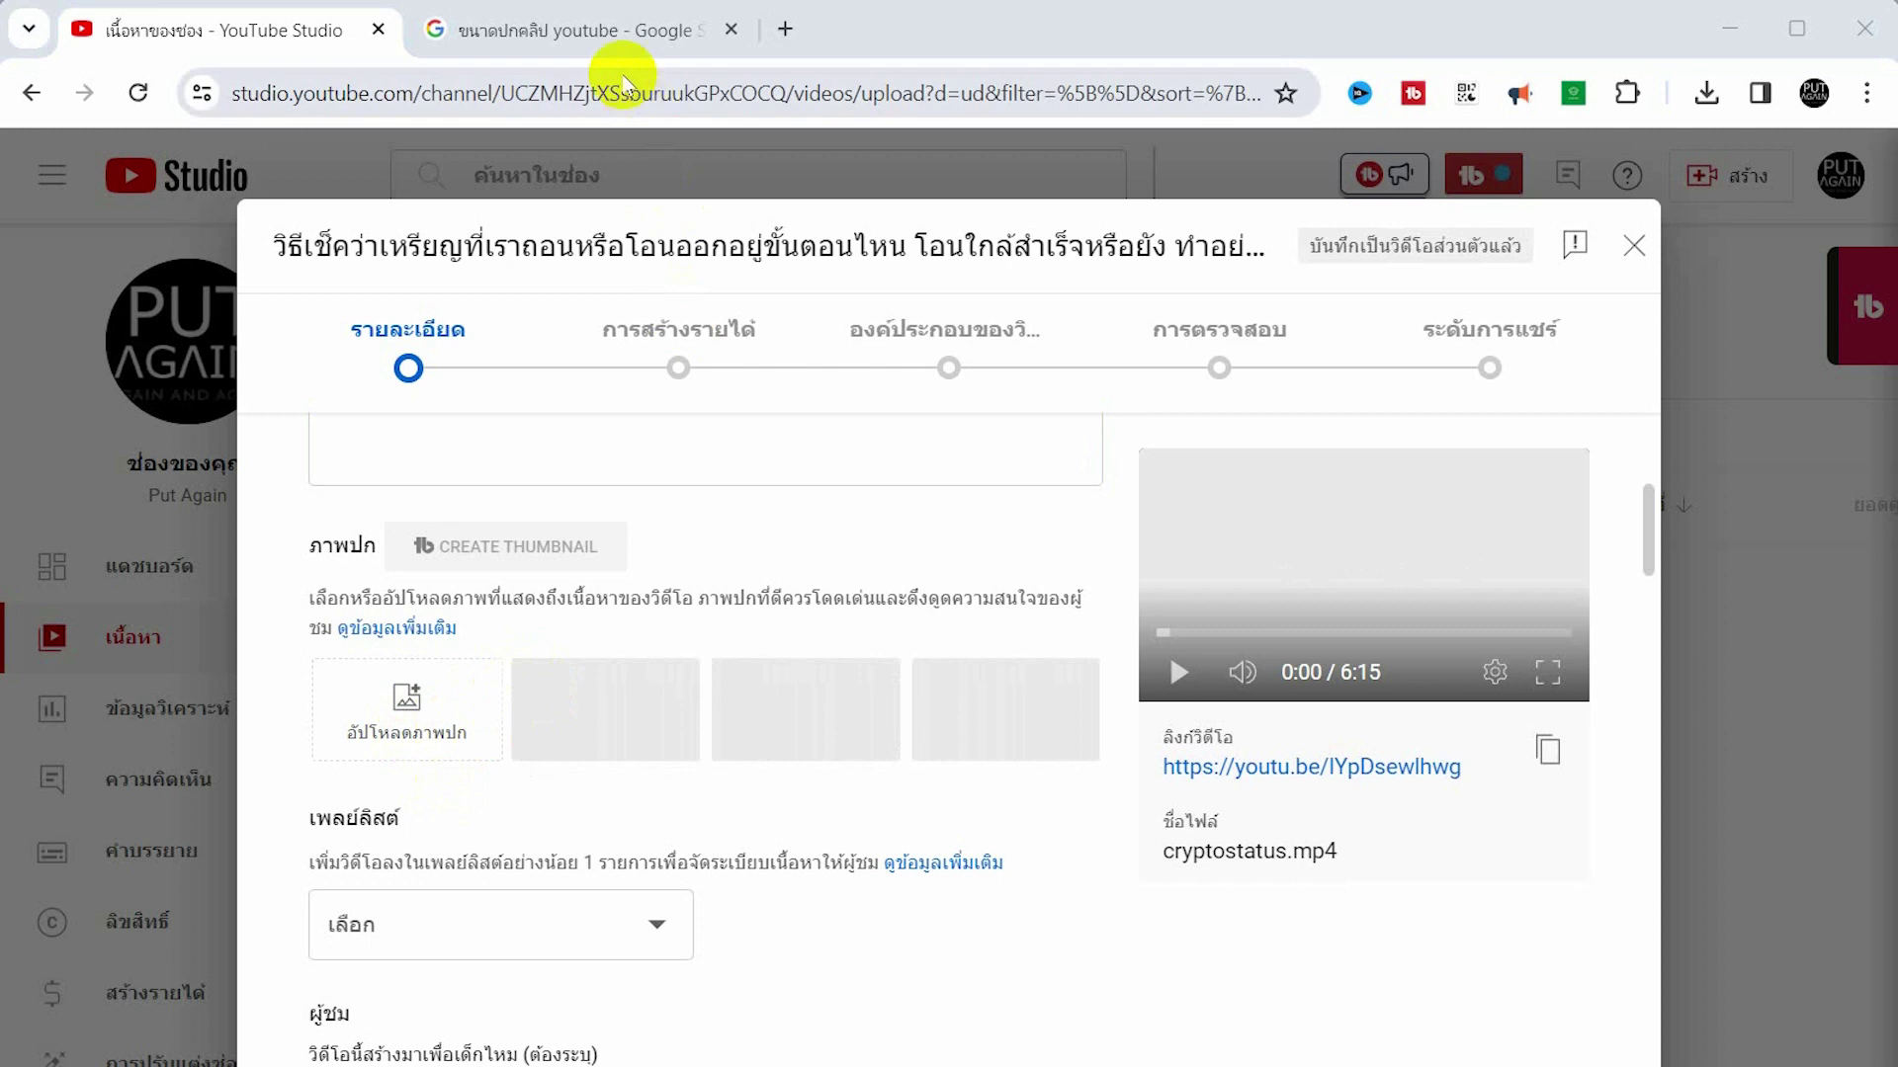
pyautogui.click(608, 32)
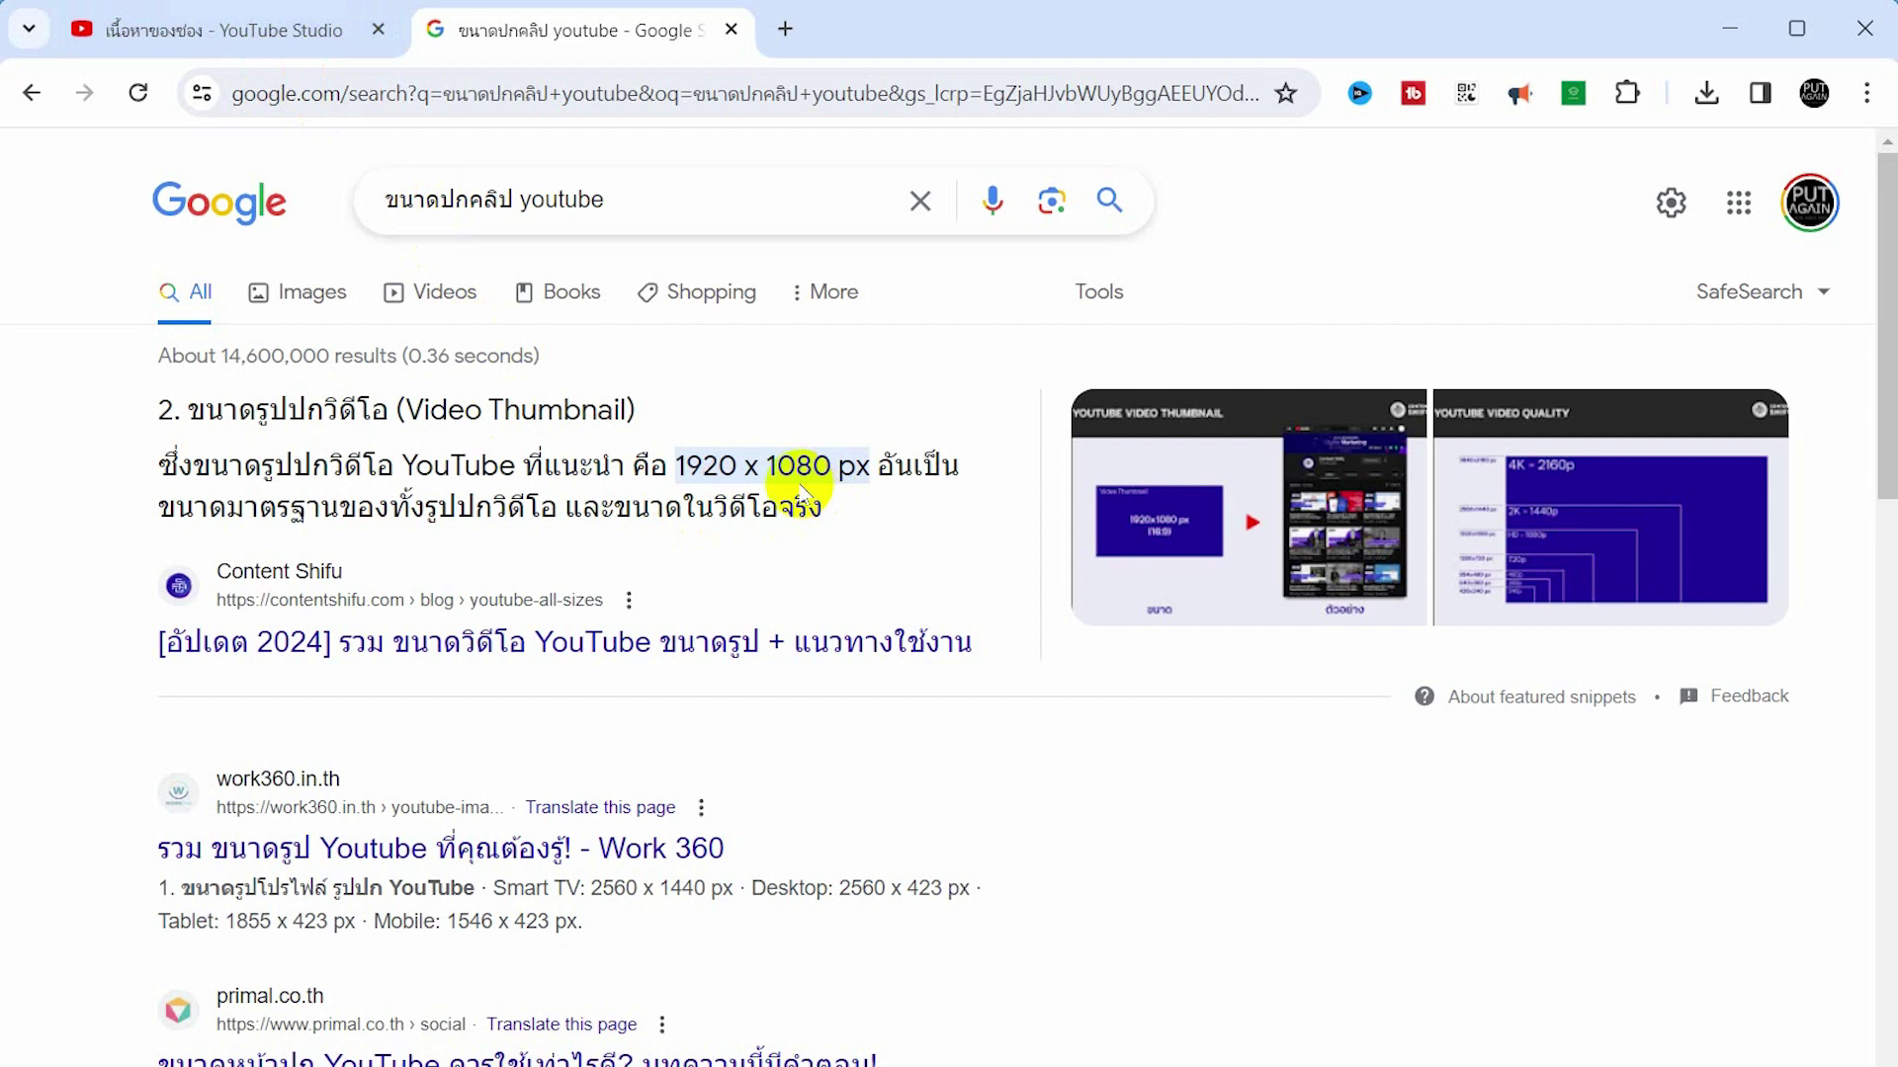
pyautogui.click(286, 30)
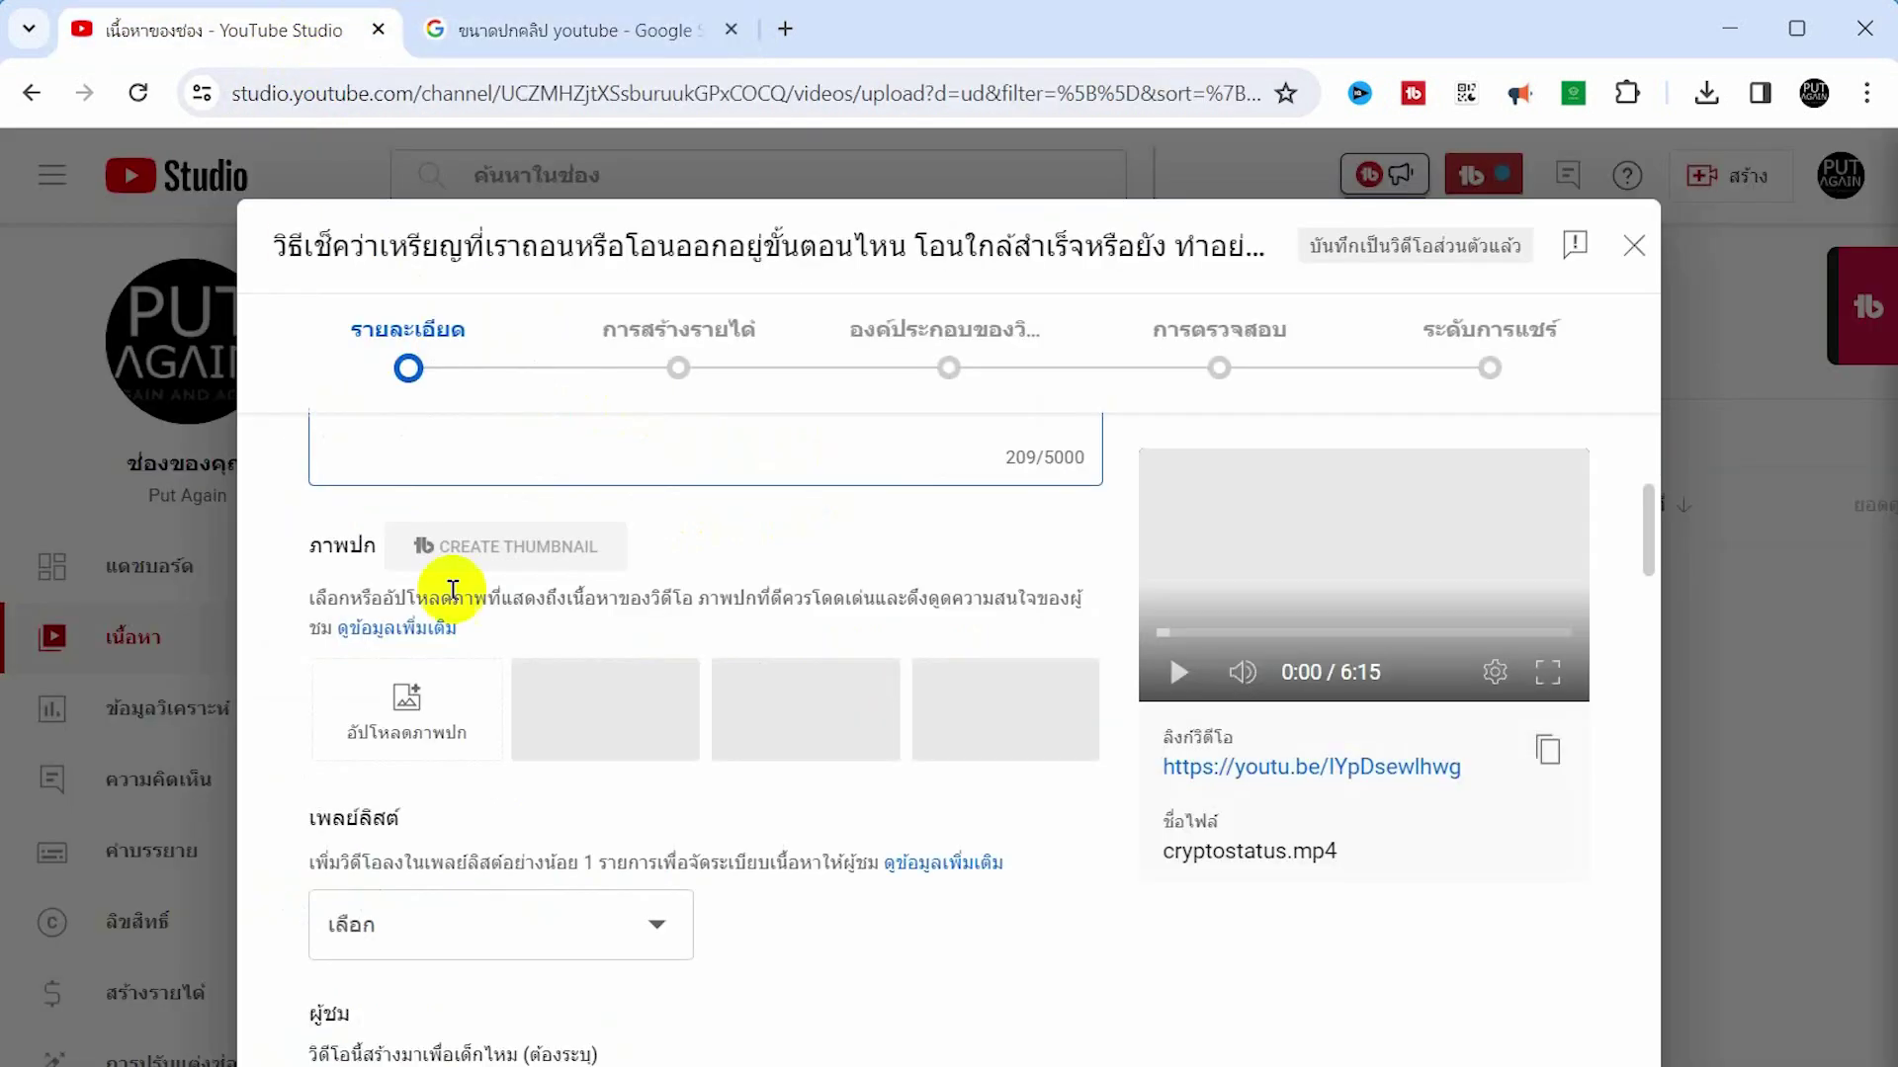
# Upload the cover image from the 083-CheckStatusCrypto folder as the video's thumbnail.
pyautogui.click(464, 710)
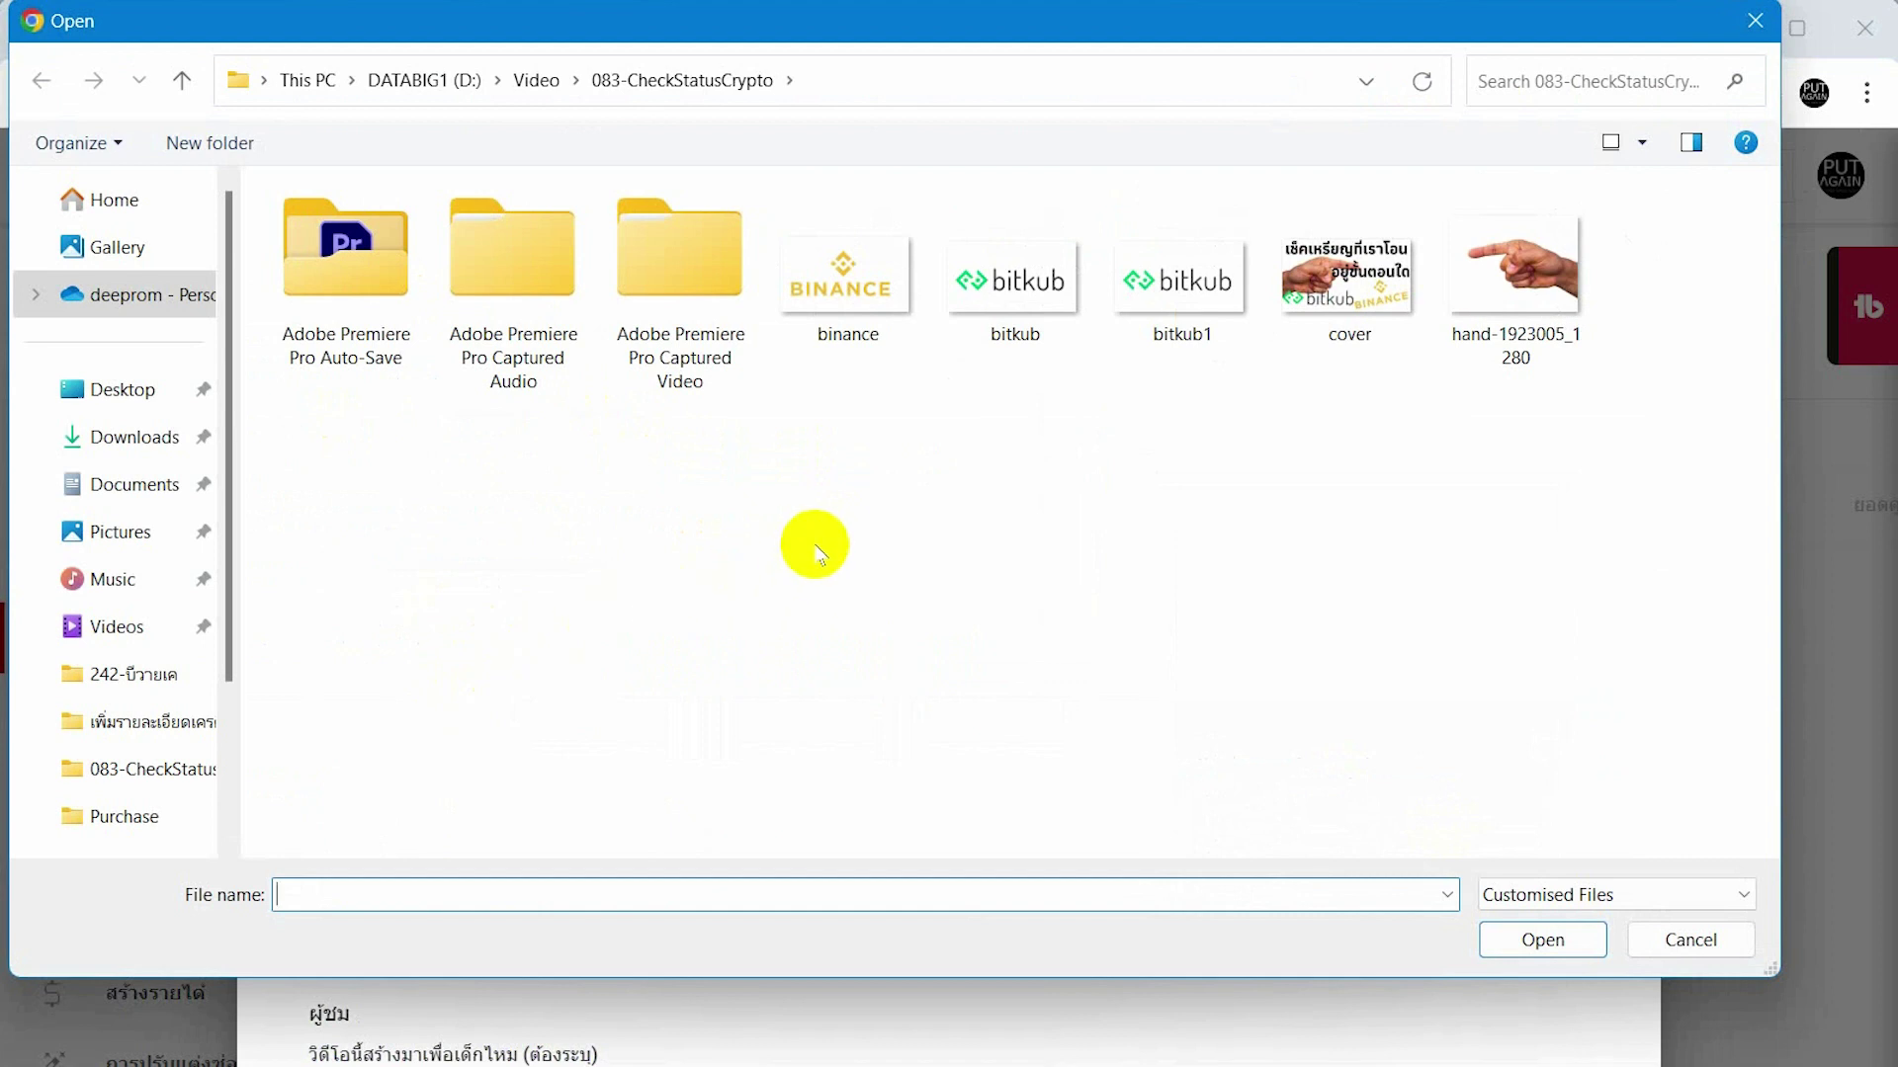
pyautogui.click(1329, 305)
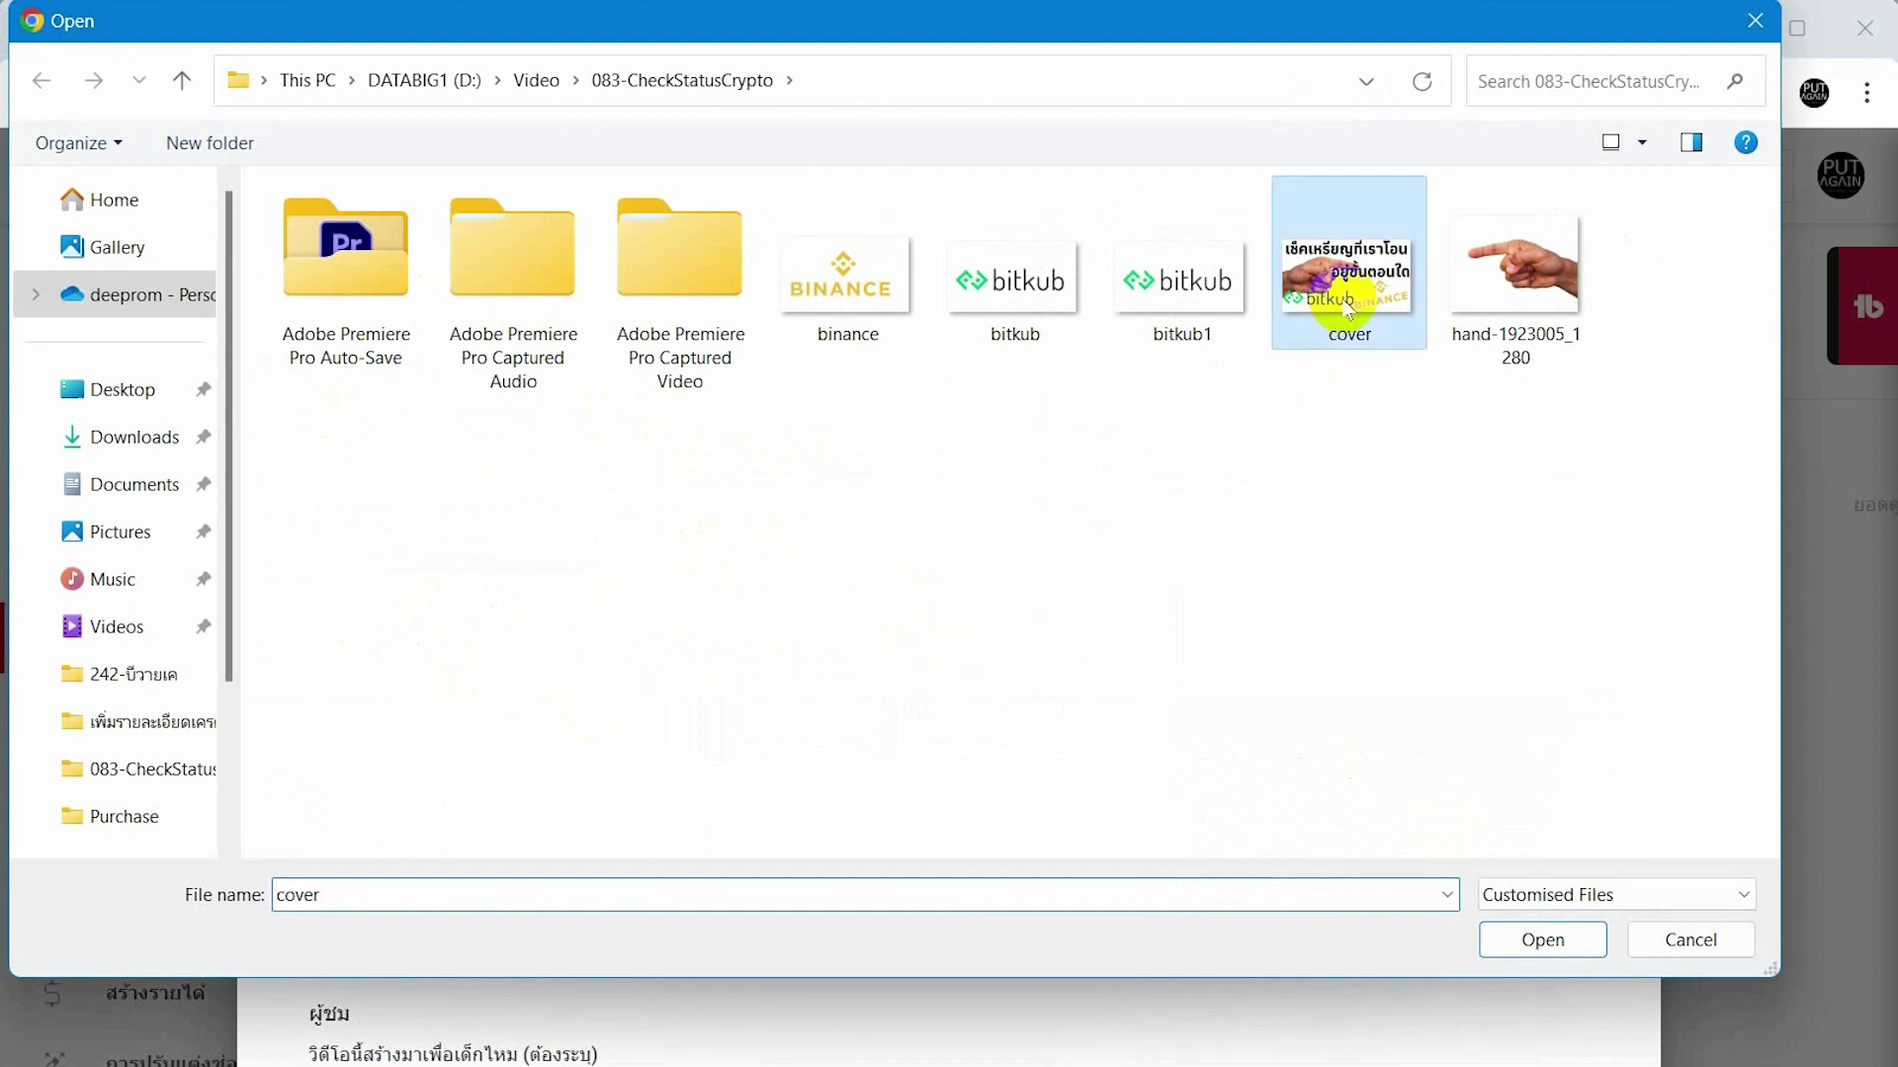
pyautogui.click(1540, 939)
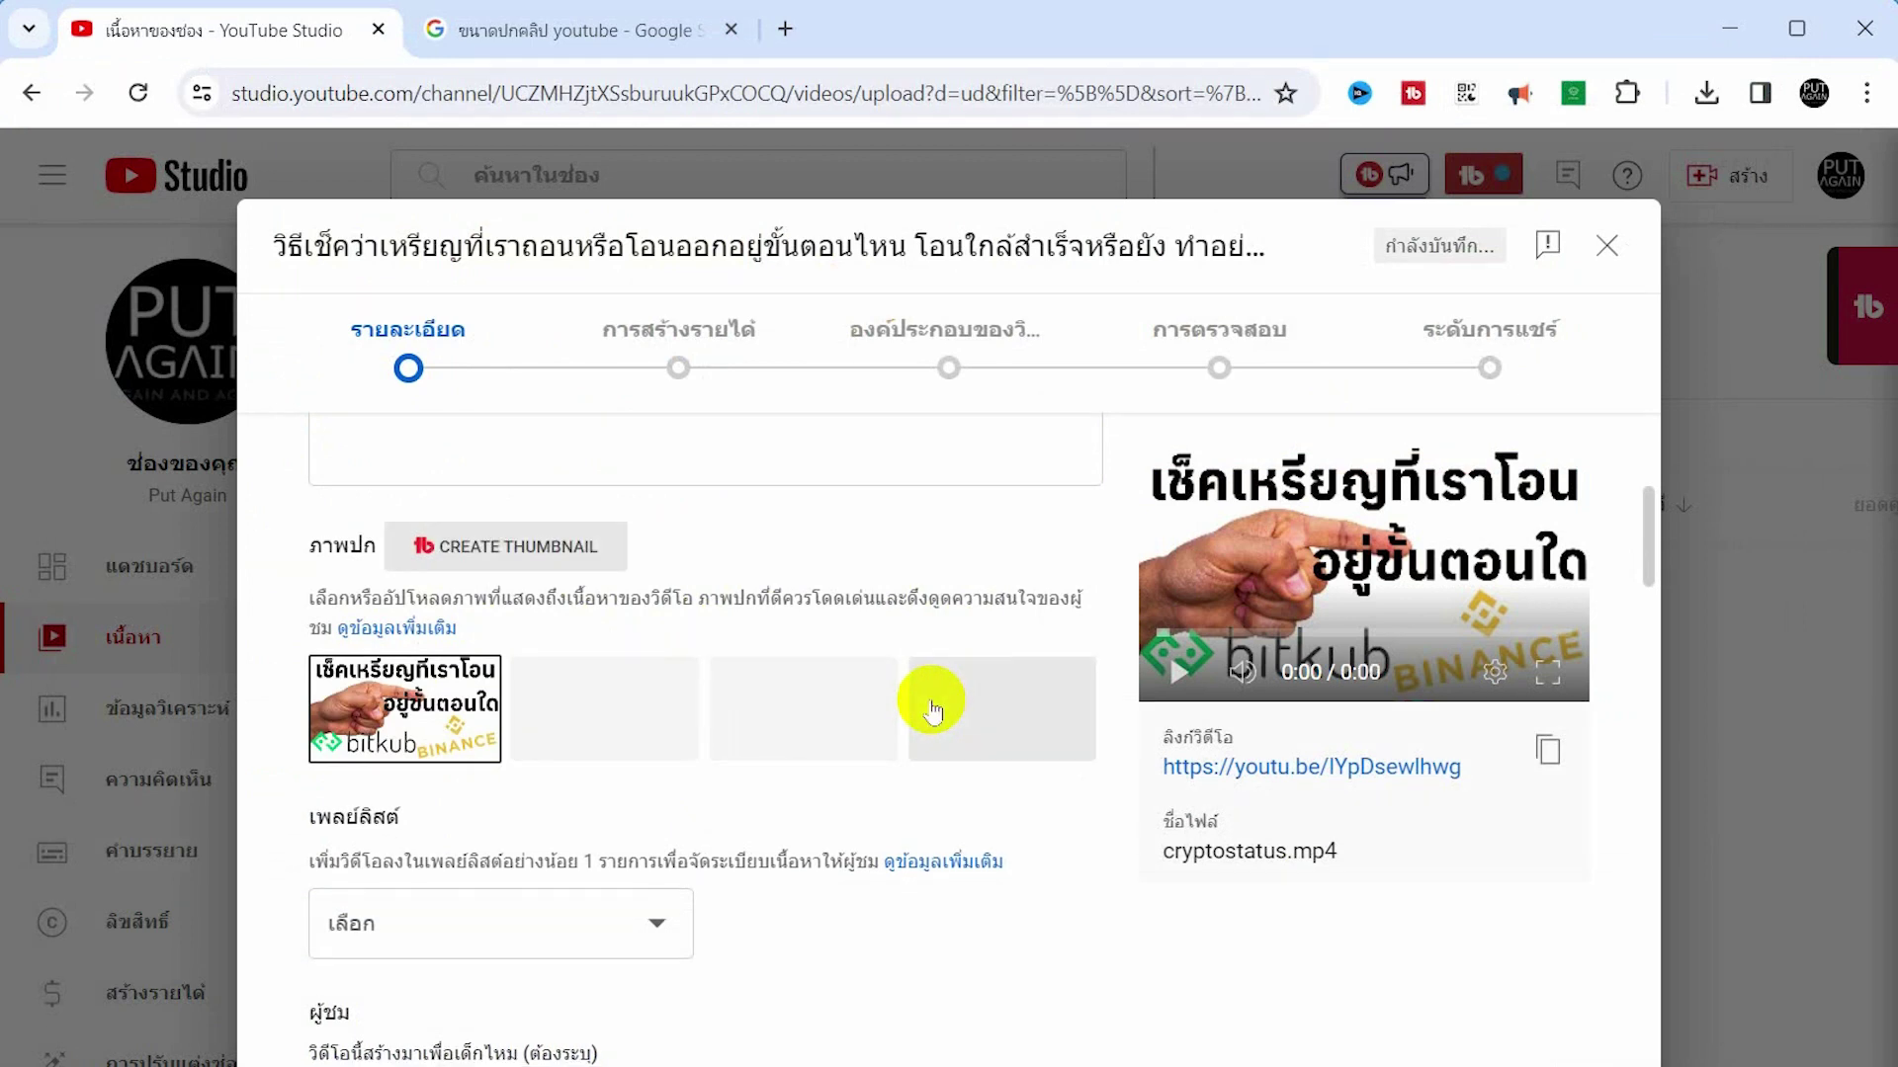
# Look through the playlists available for the video and close the list without selecting any.
pyautogui.scroll(-3, 966, 749)
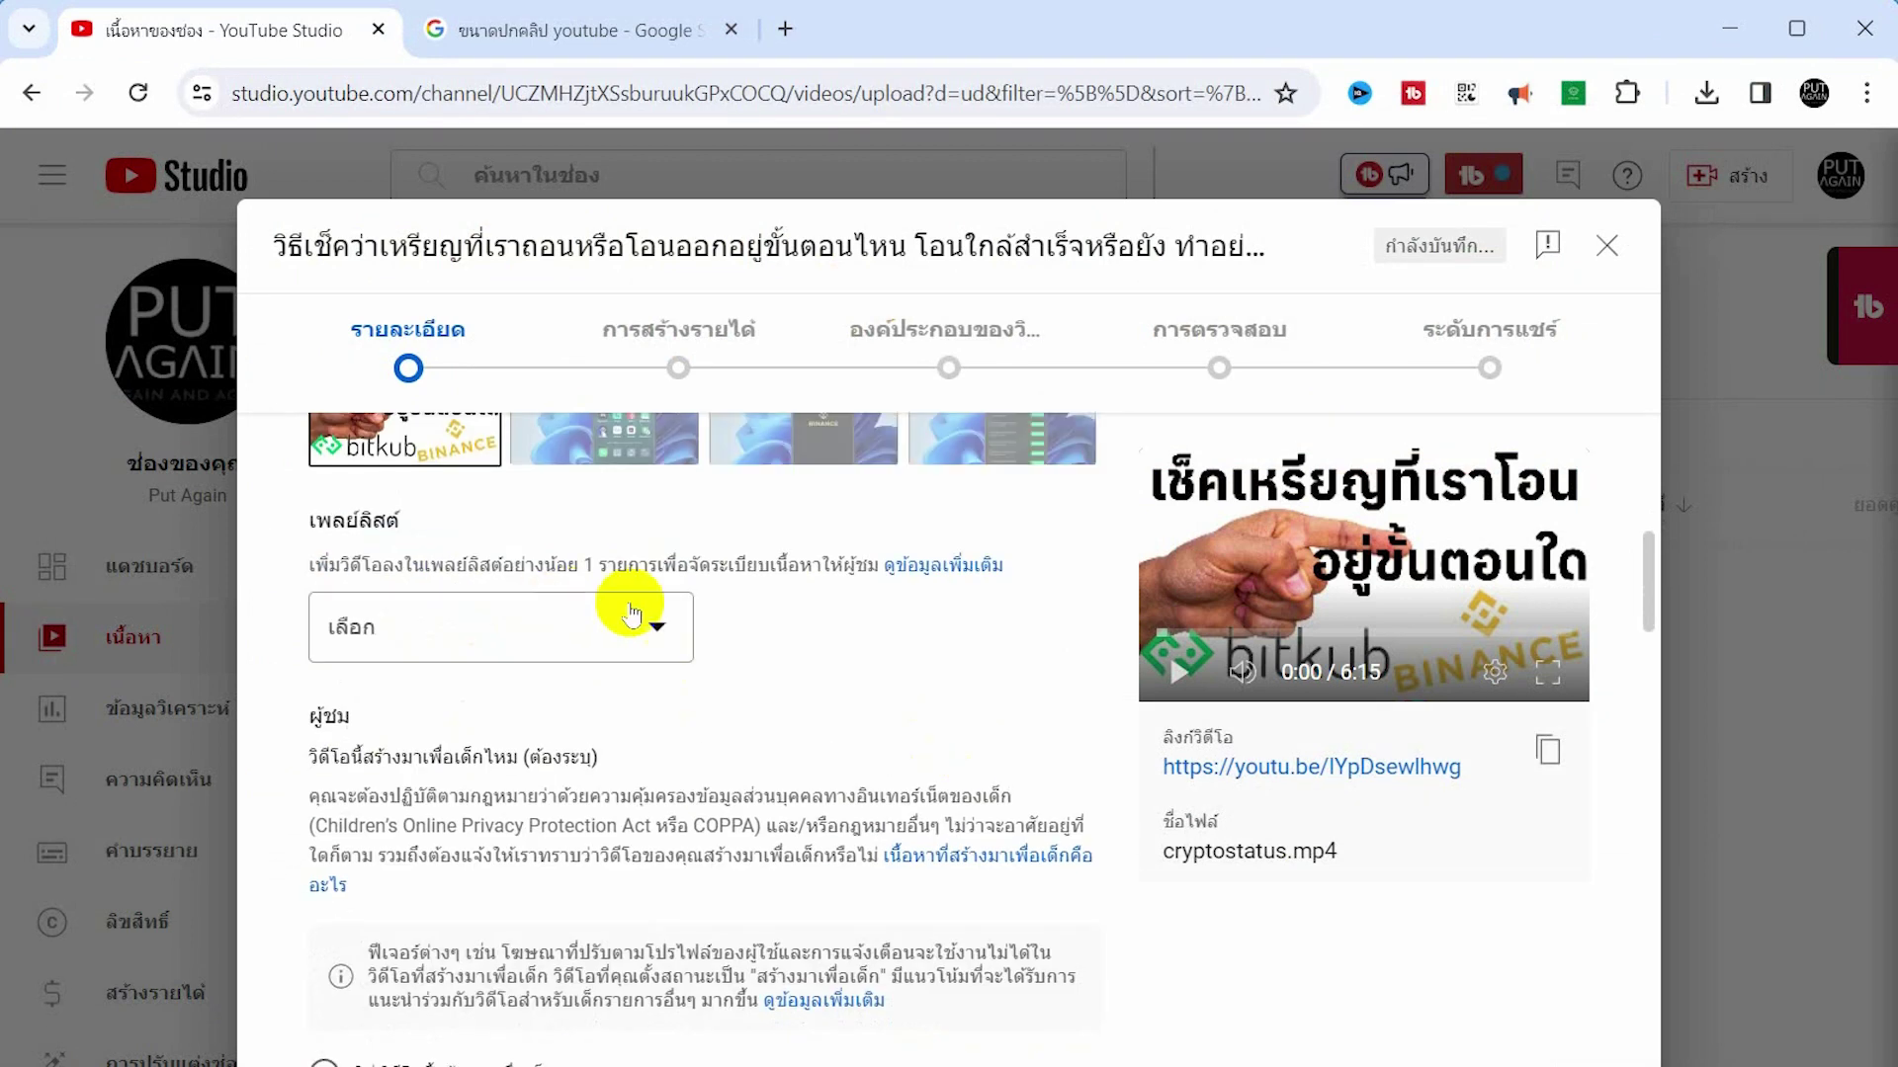
pyautogui.click(657, 633)
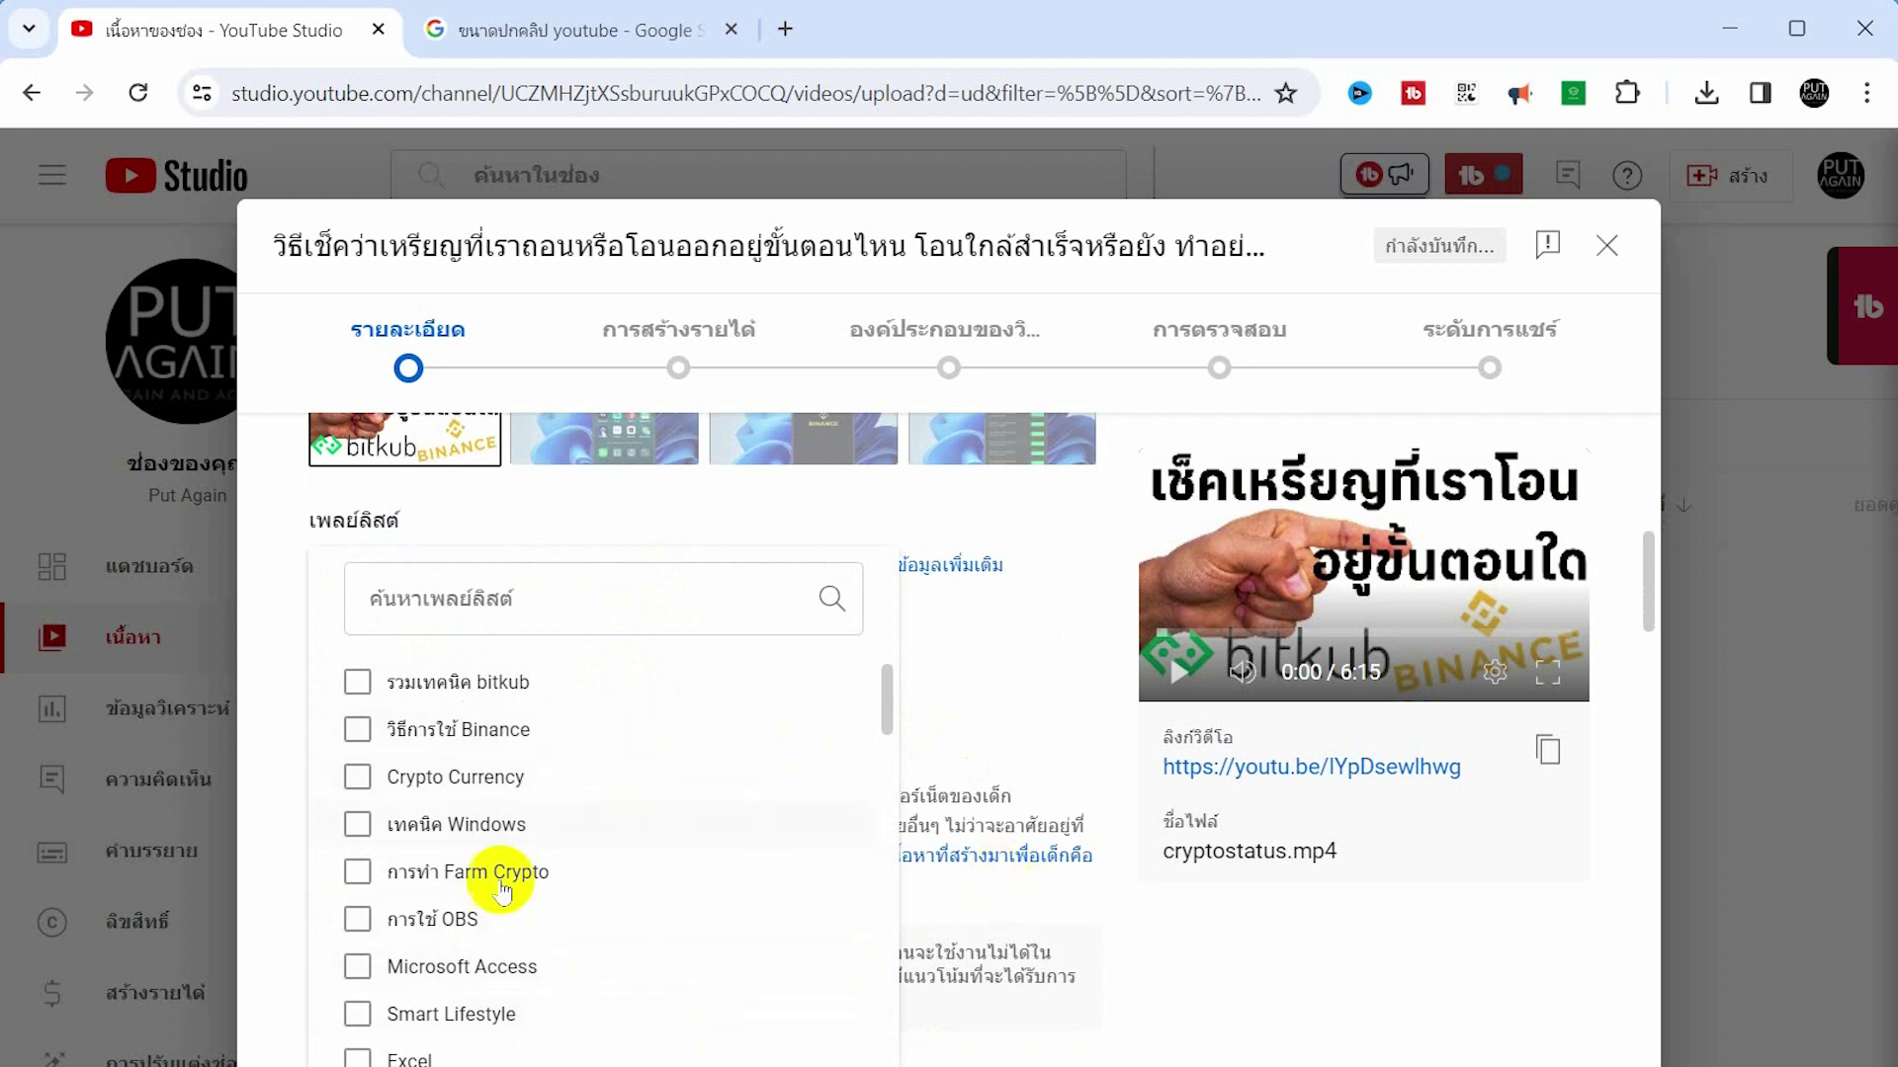
pyautogui.click(991, 642)
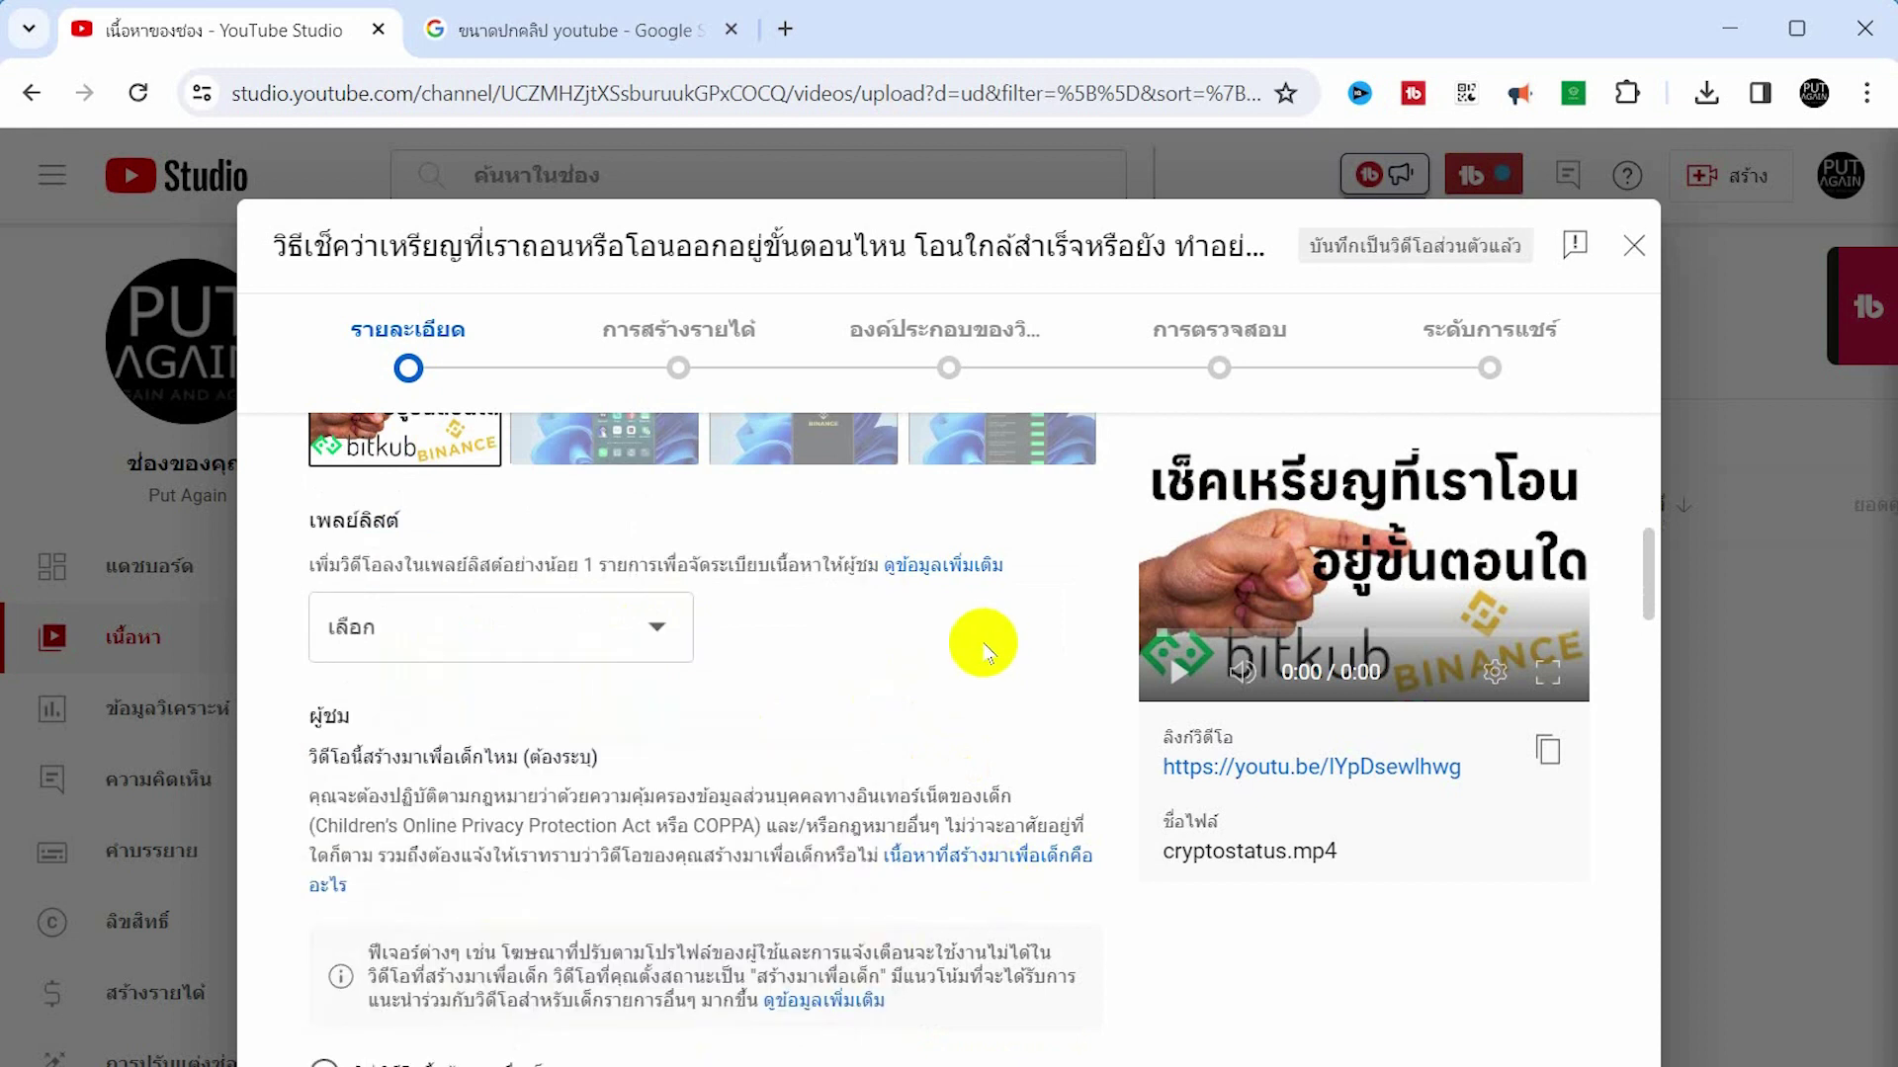
# Set the video's audience to not made for kids.
pyautogui.scroll(-3, 657, 736)
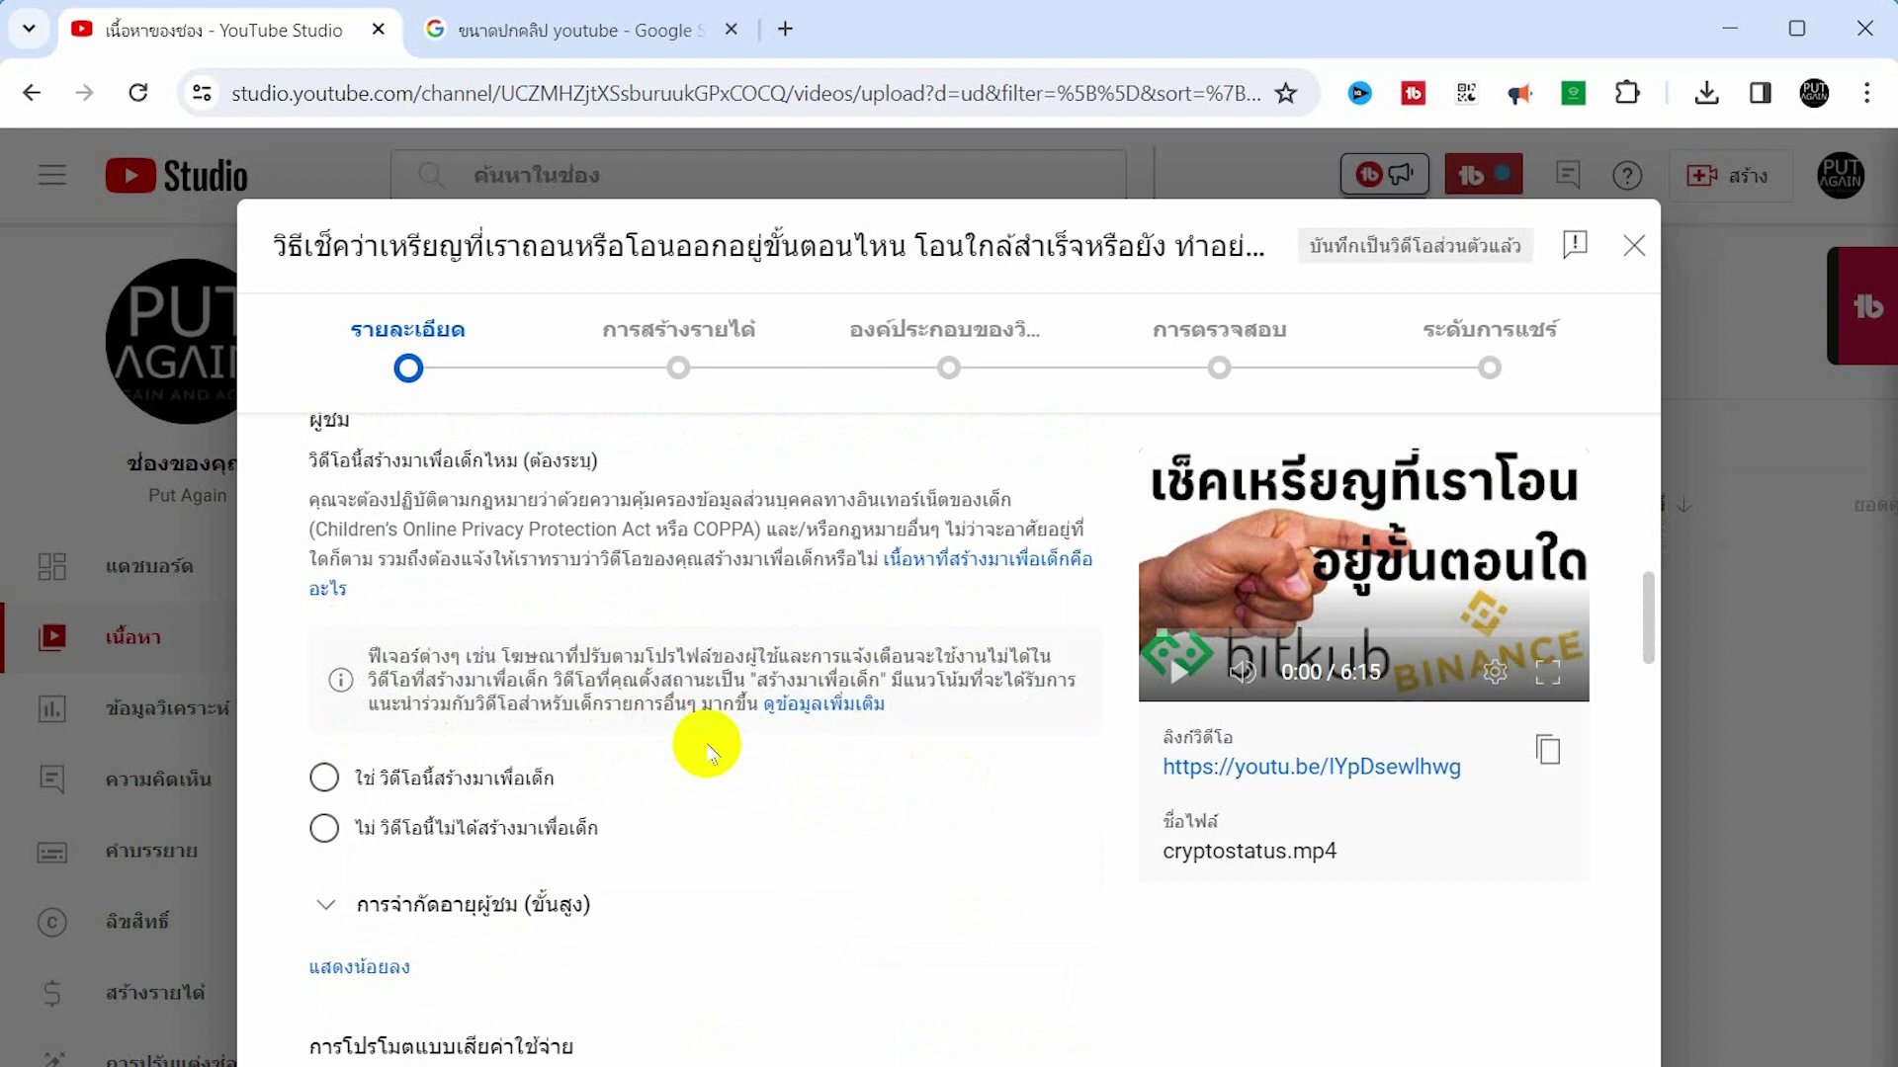
pyautogui.scroll(-2, 618, 707)
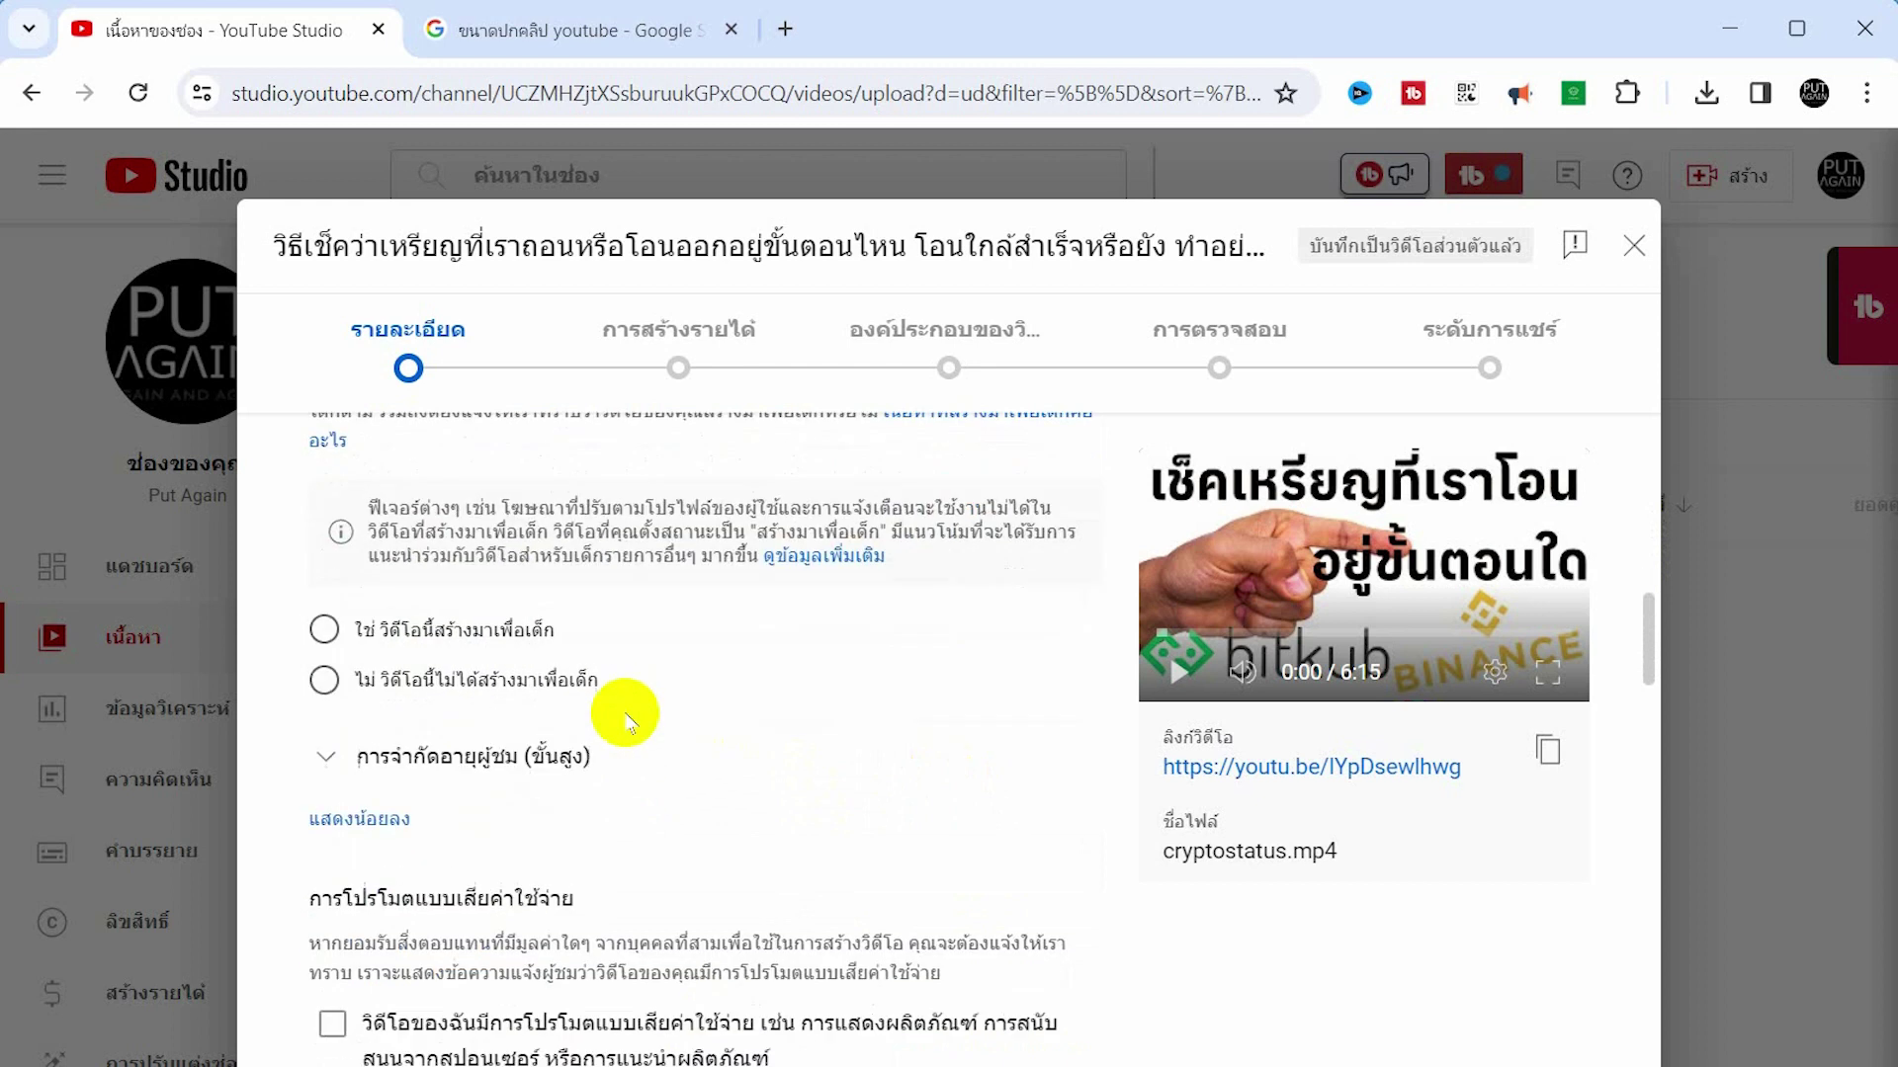
pyautogui.click(324, 682)
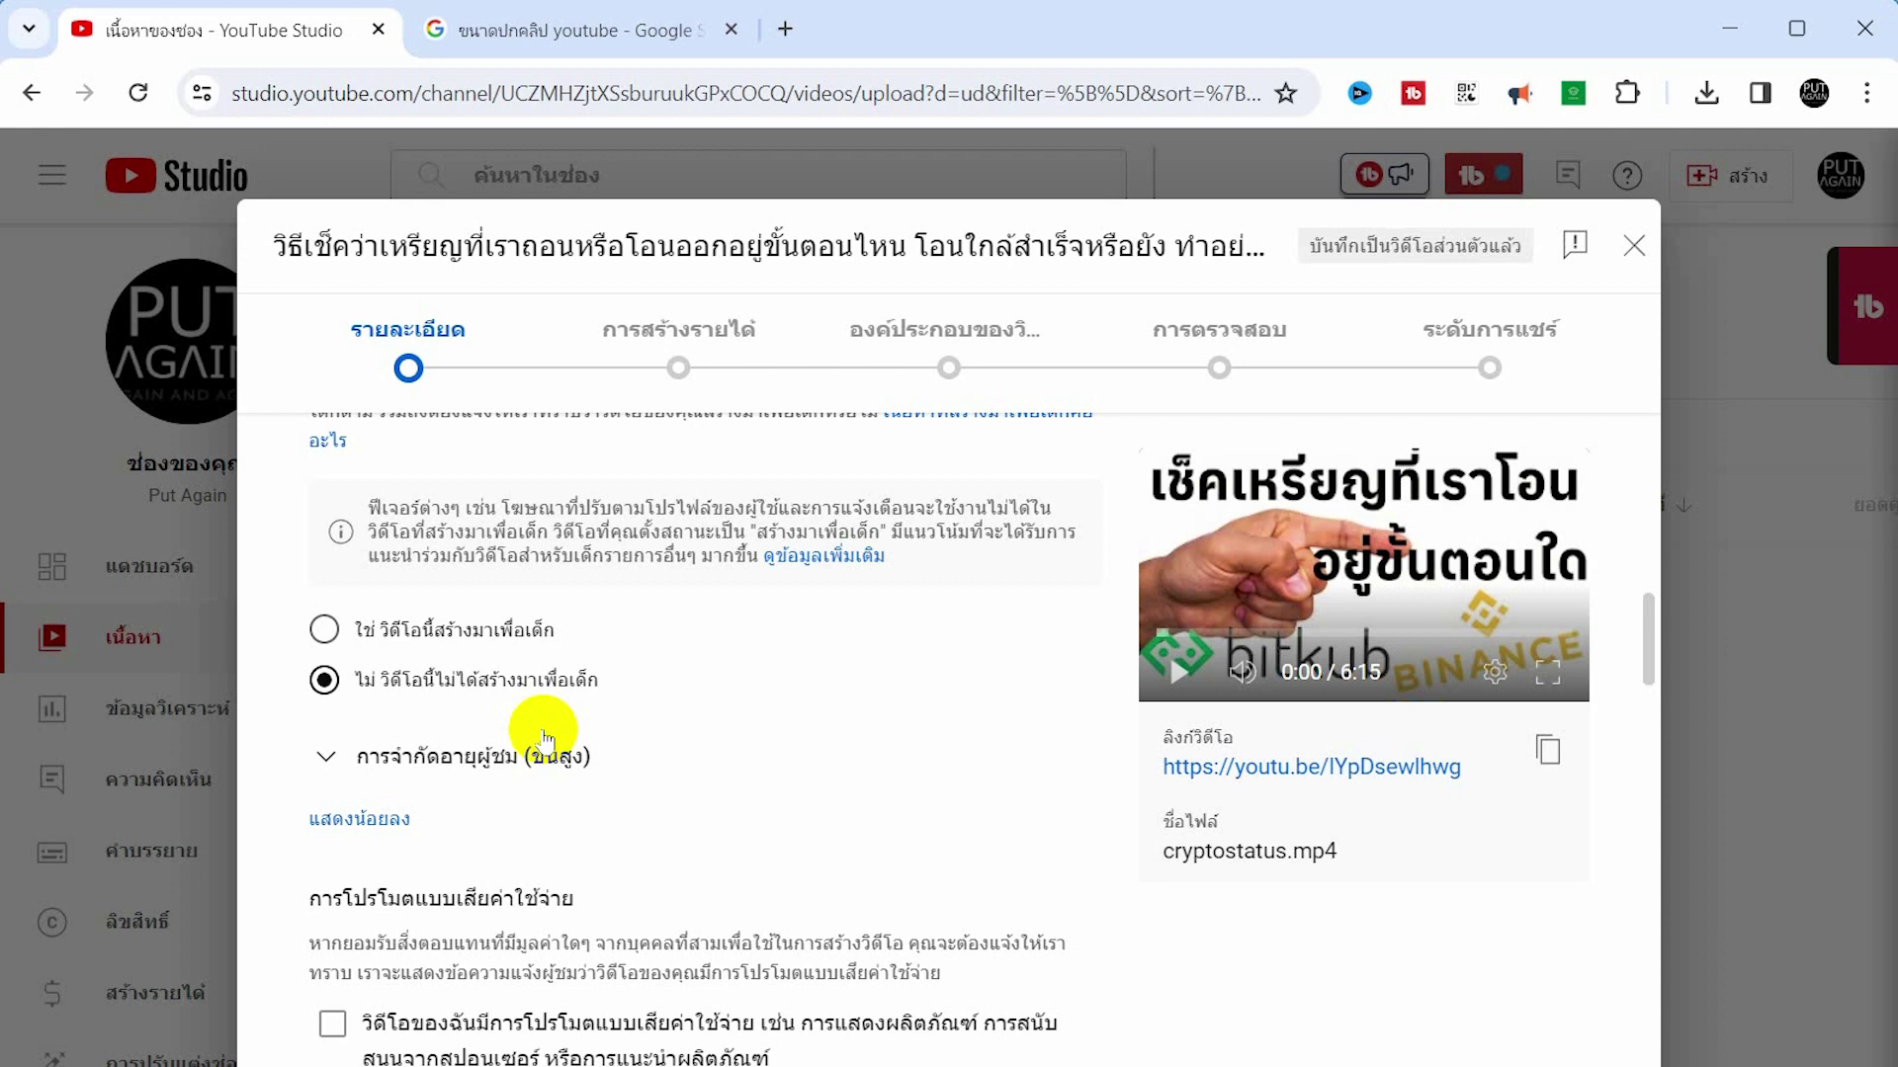
# Review the paid promotion, automatic chapters, places and concepts settings, down to the tags and language section.
pyautogui.scroll(-5, 726, 803)
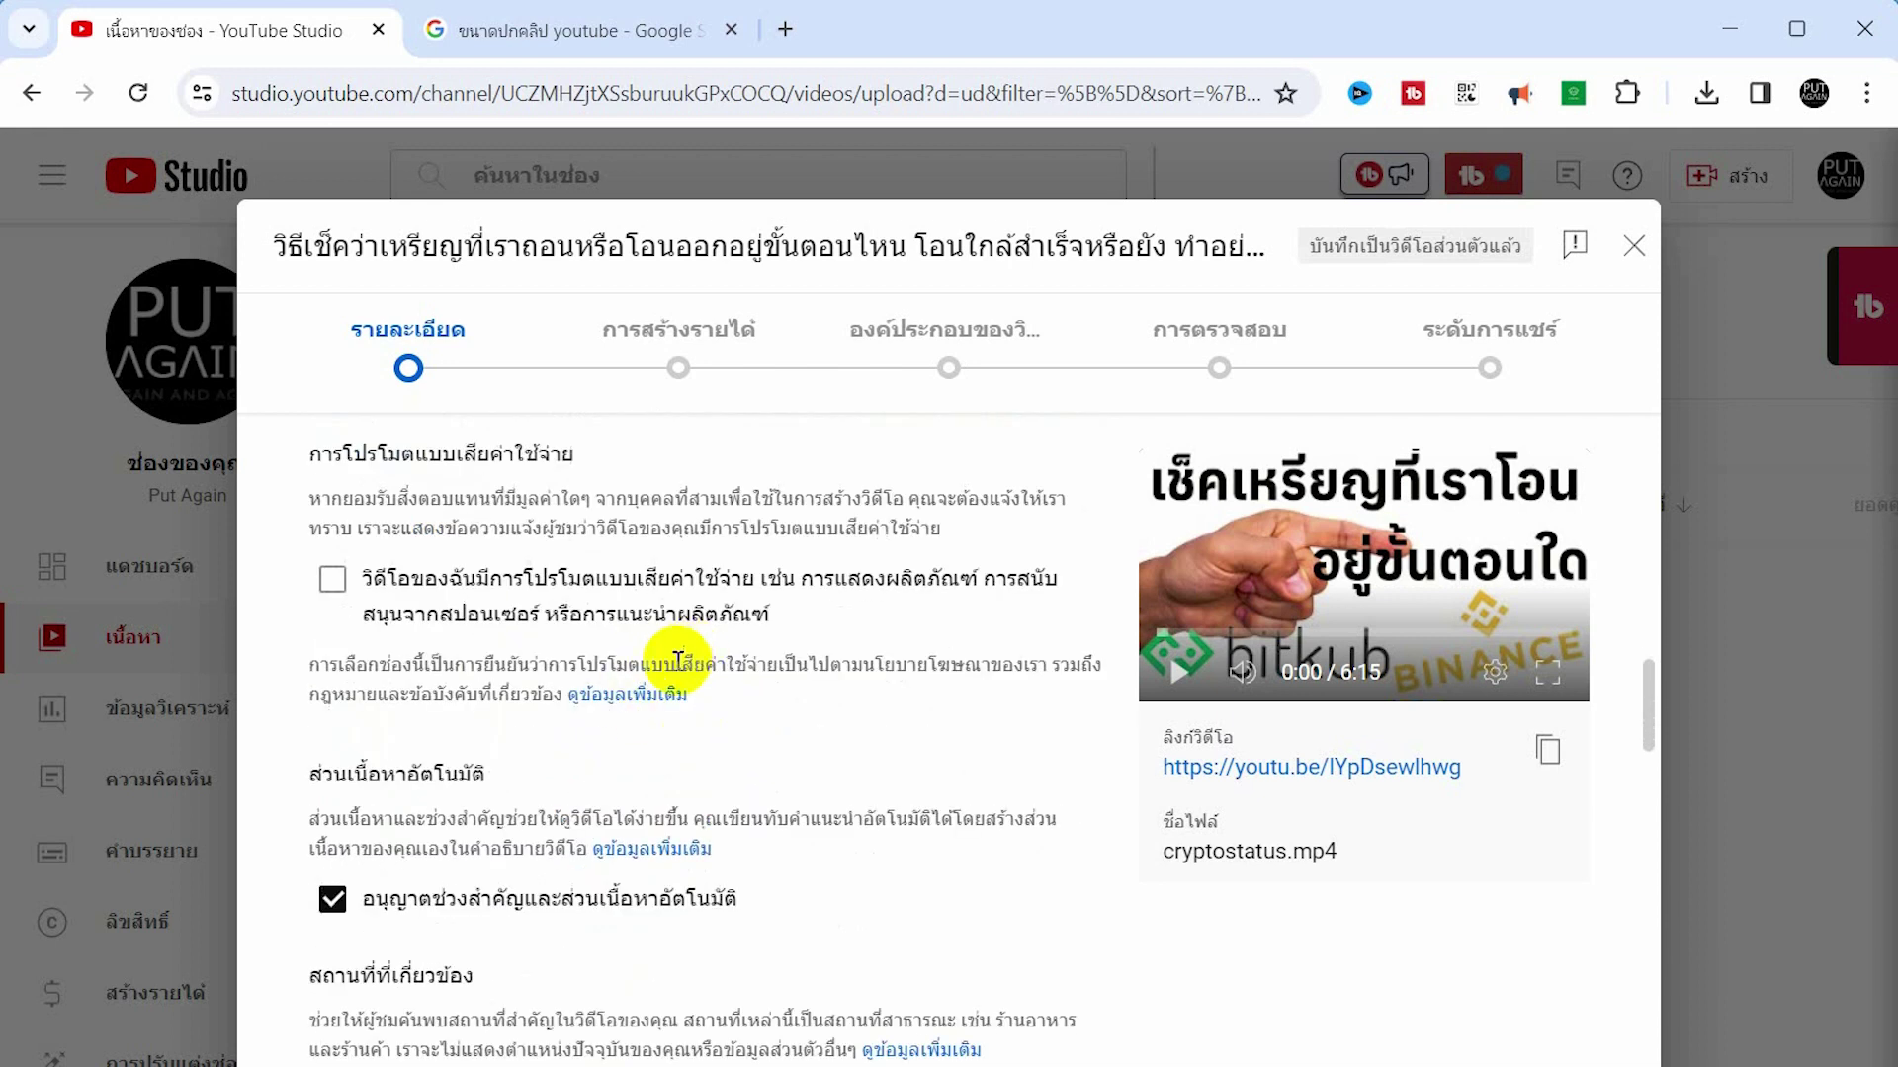
pyautogui.scroll(-2, 647, 680)
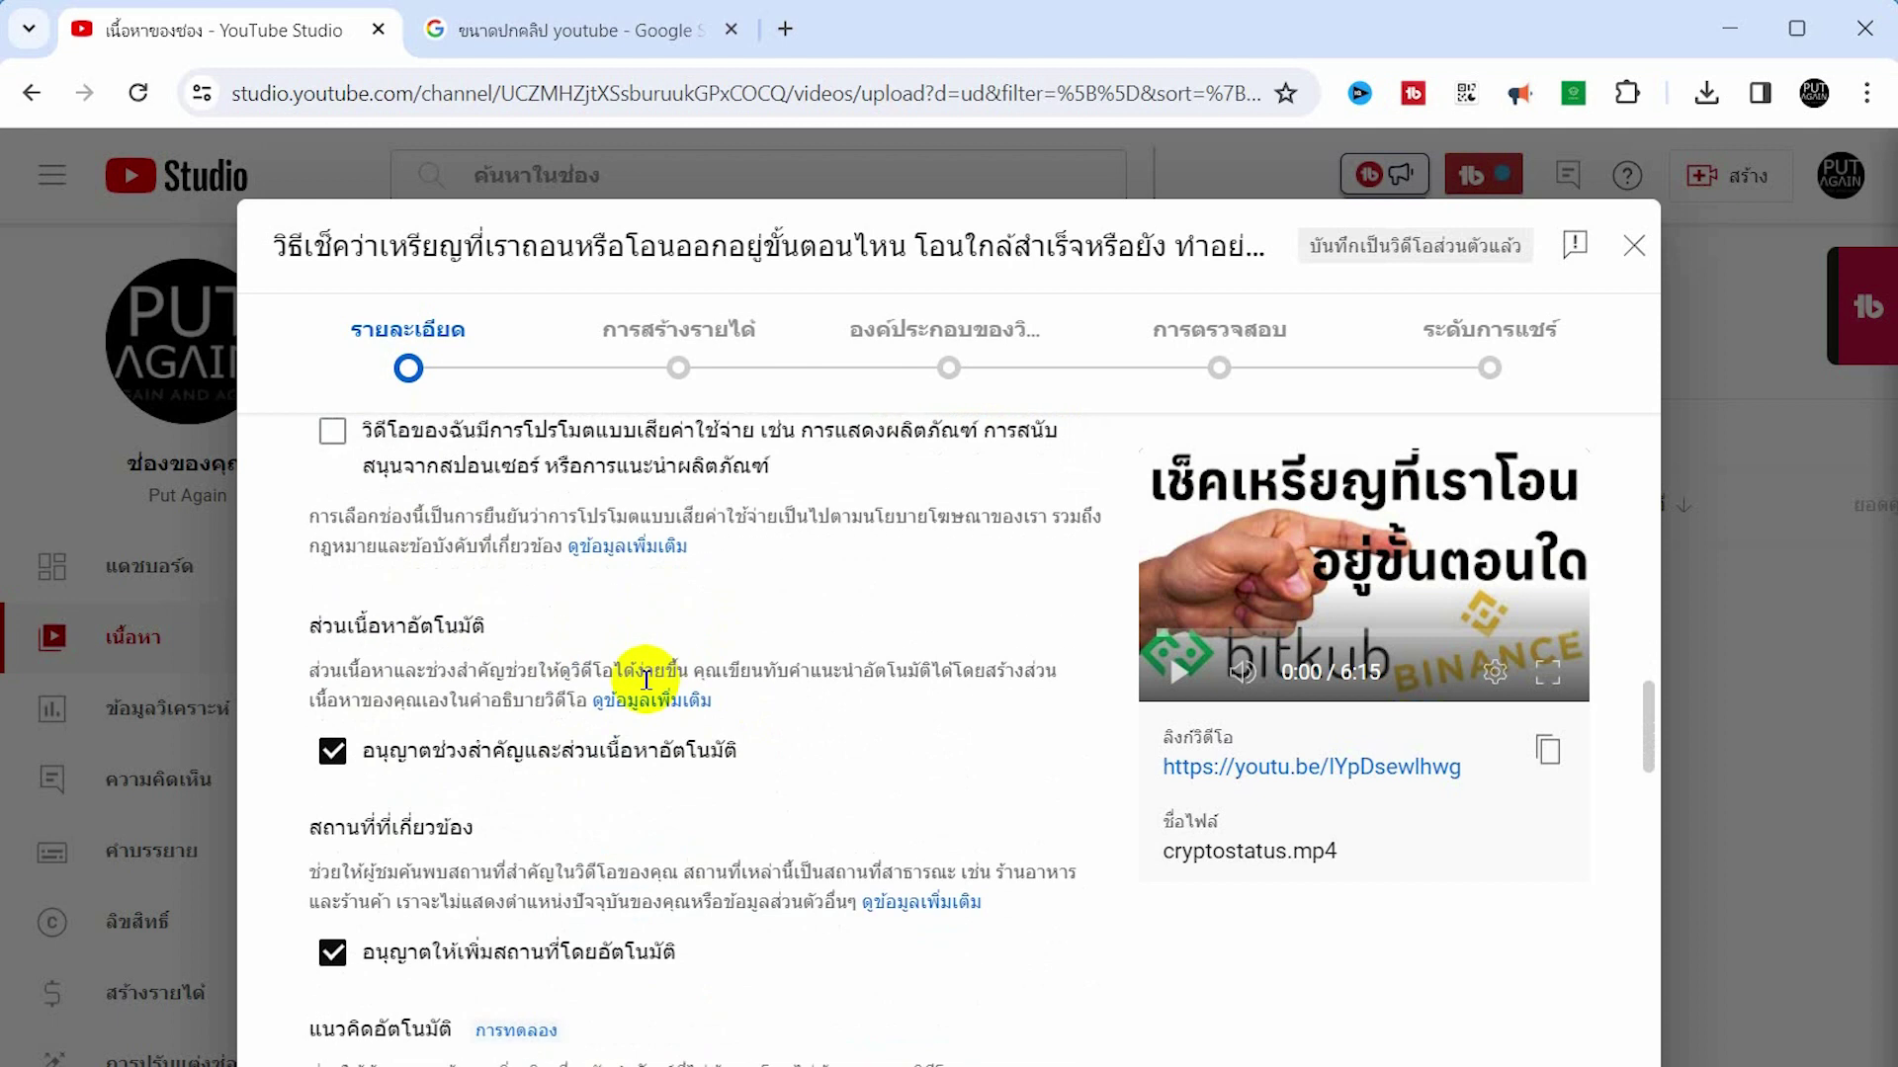
pyautogui.scroll(-2, 647, 680)
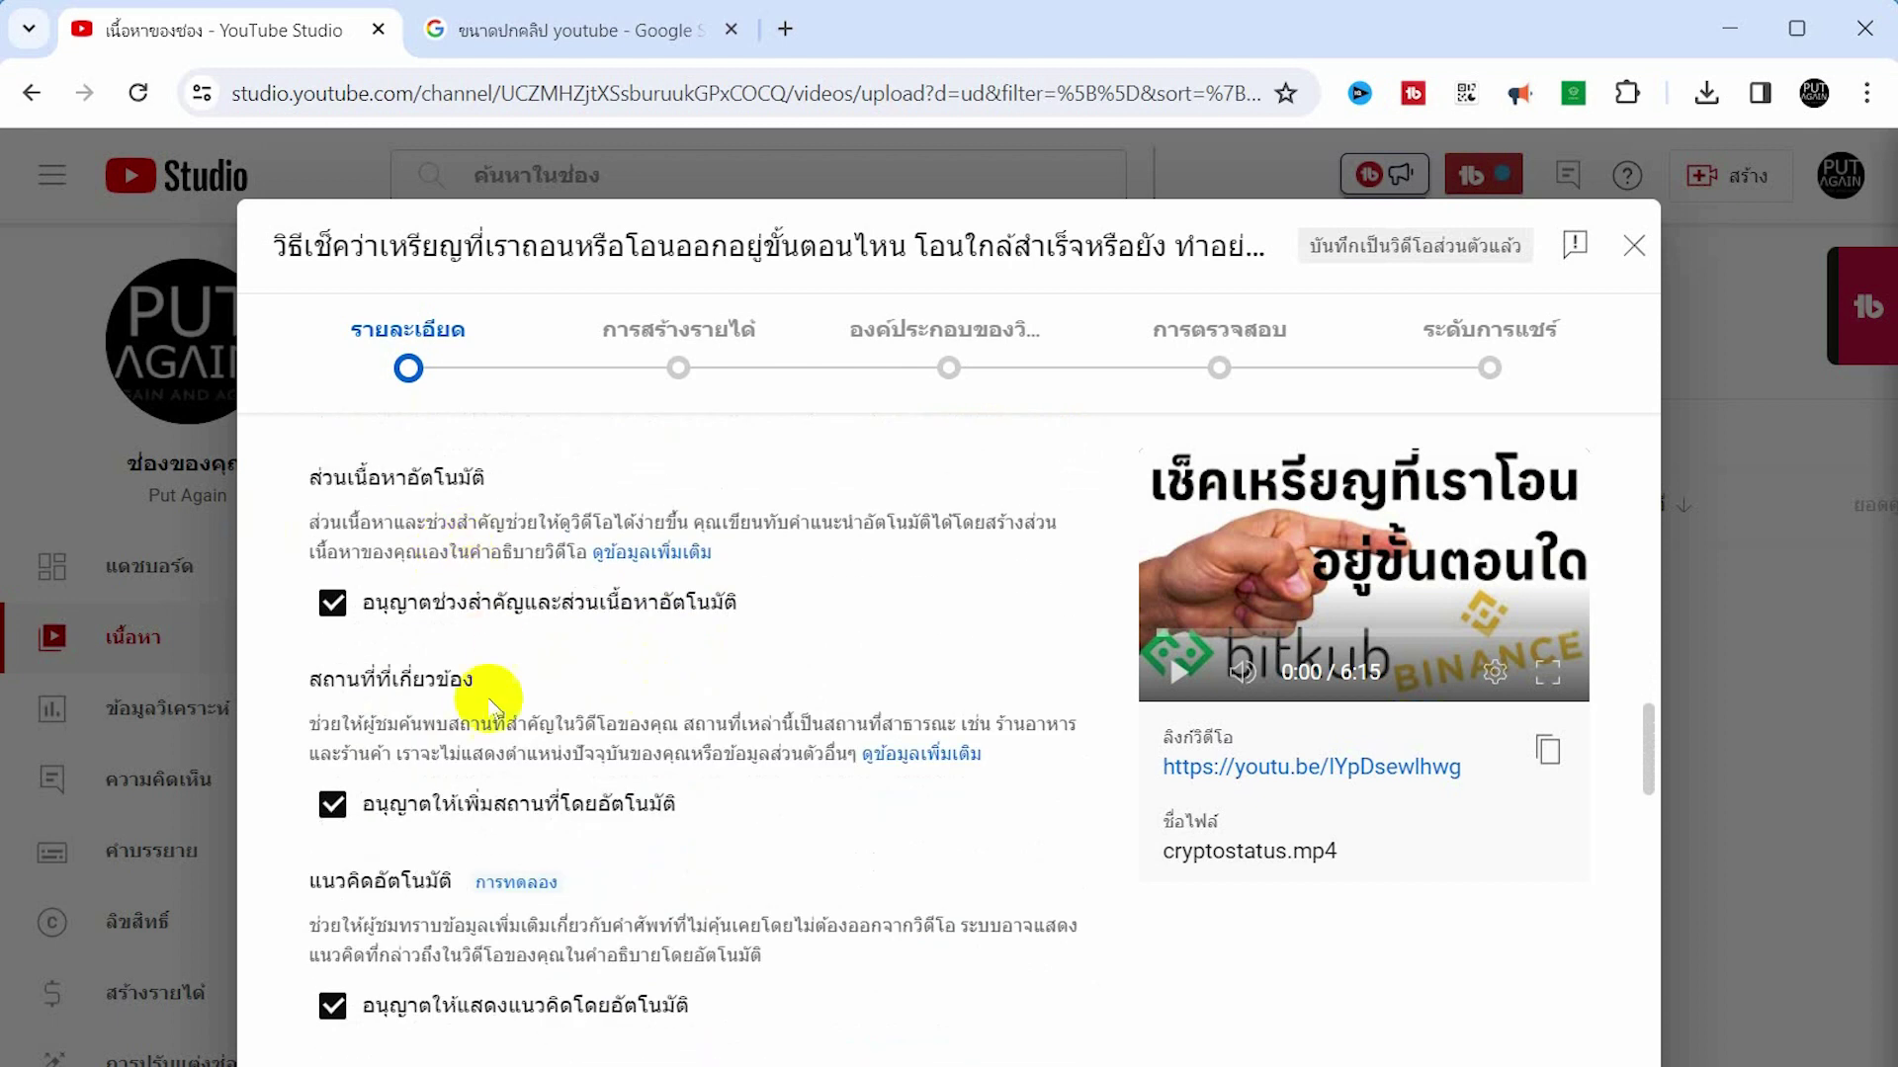
pyautogui.scroll(-2, 514, 761)
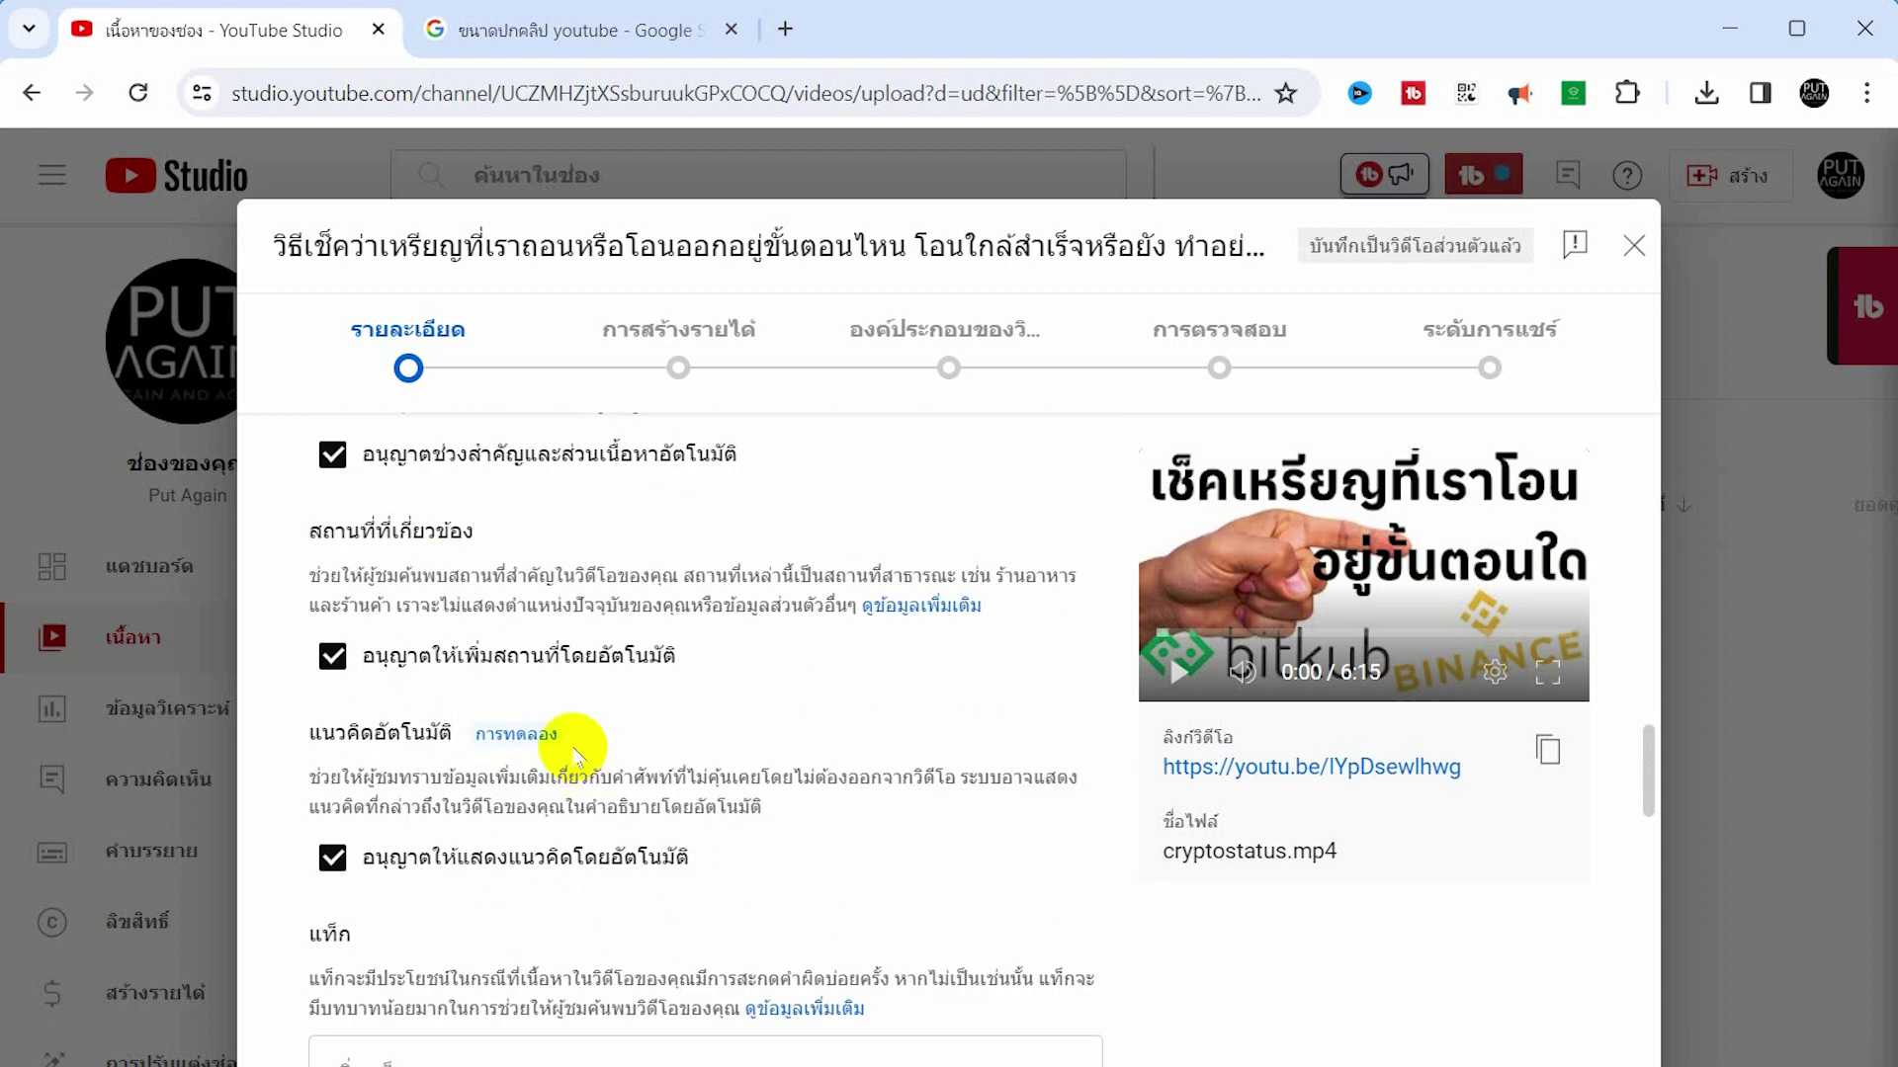
pyautogui.scroll(-2, 576, 756)
pyautogui.scroll(-4, 583, 746)
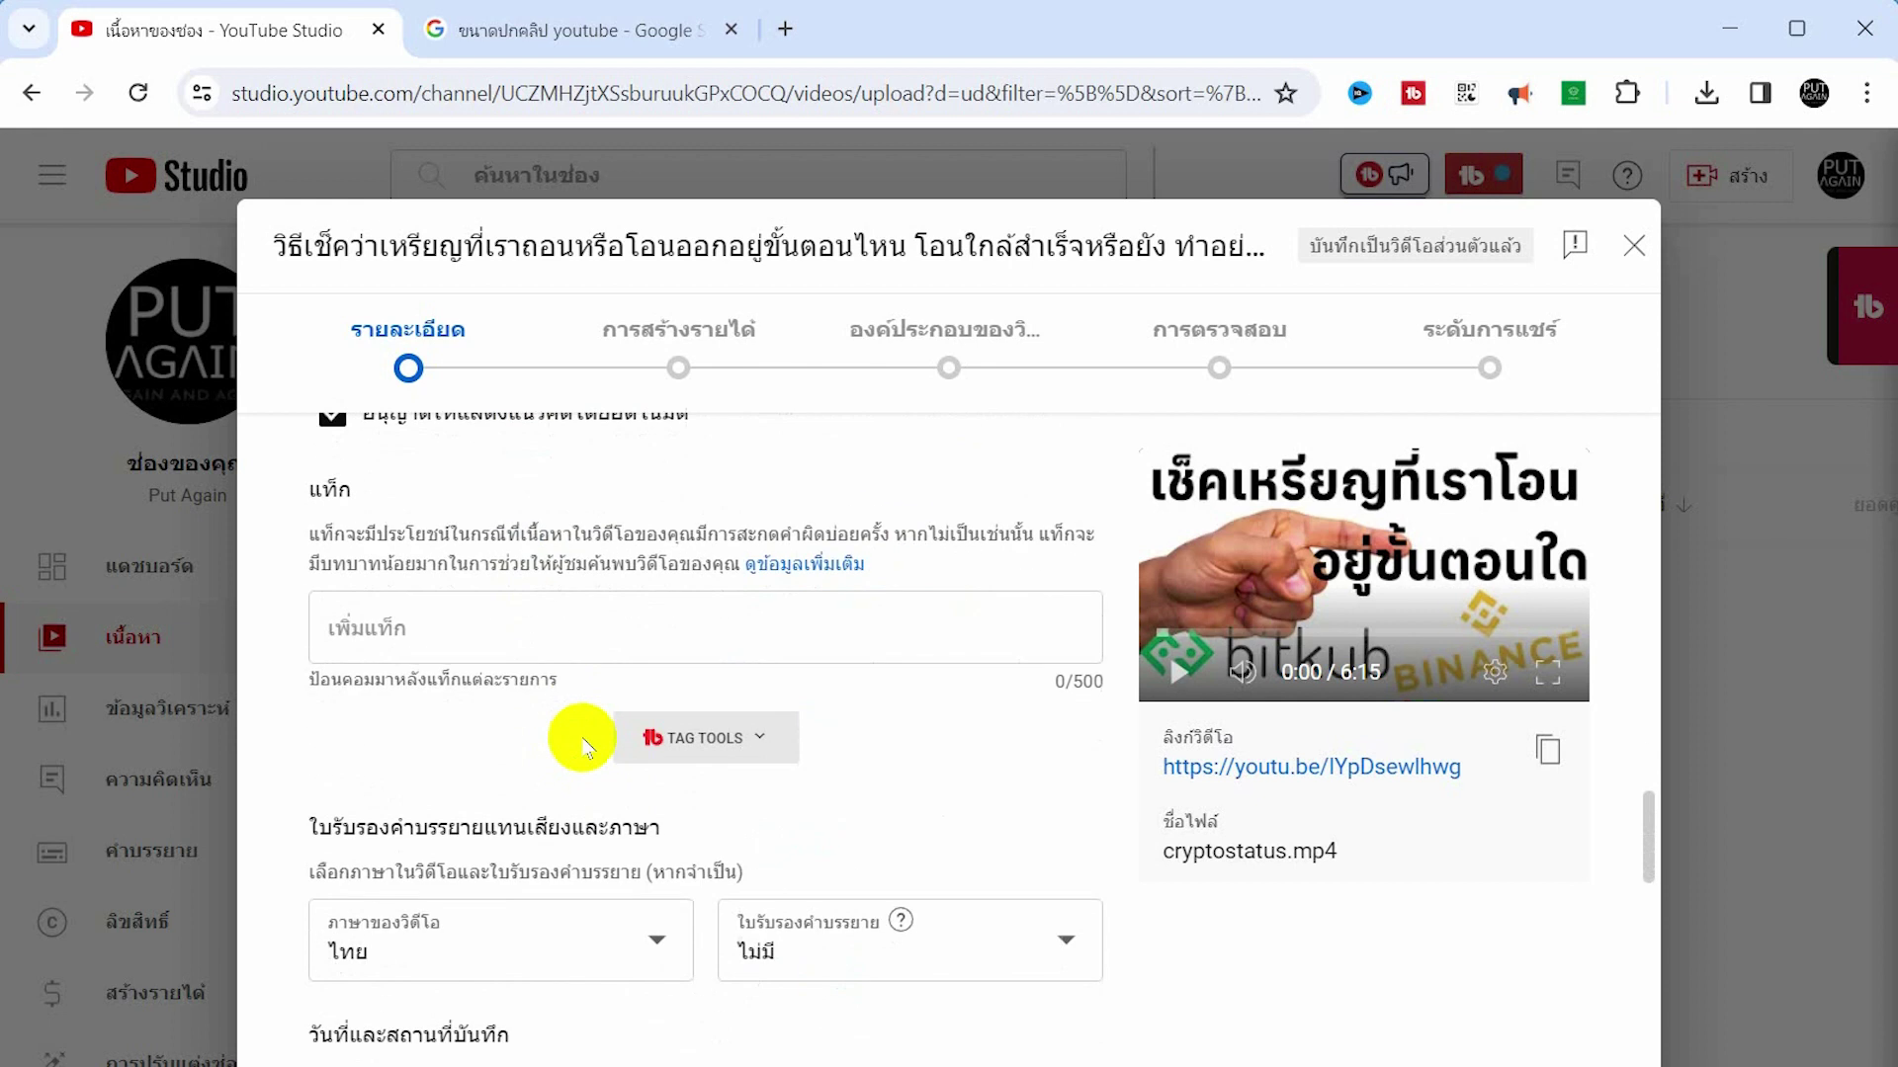
# Add the tag "crypto" to the video.
pyautogui.click(466, 608)
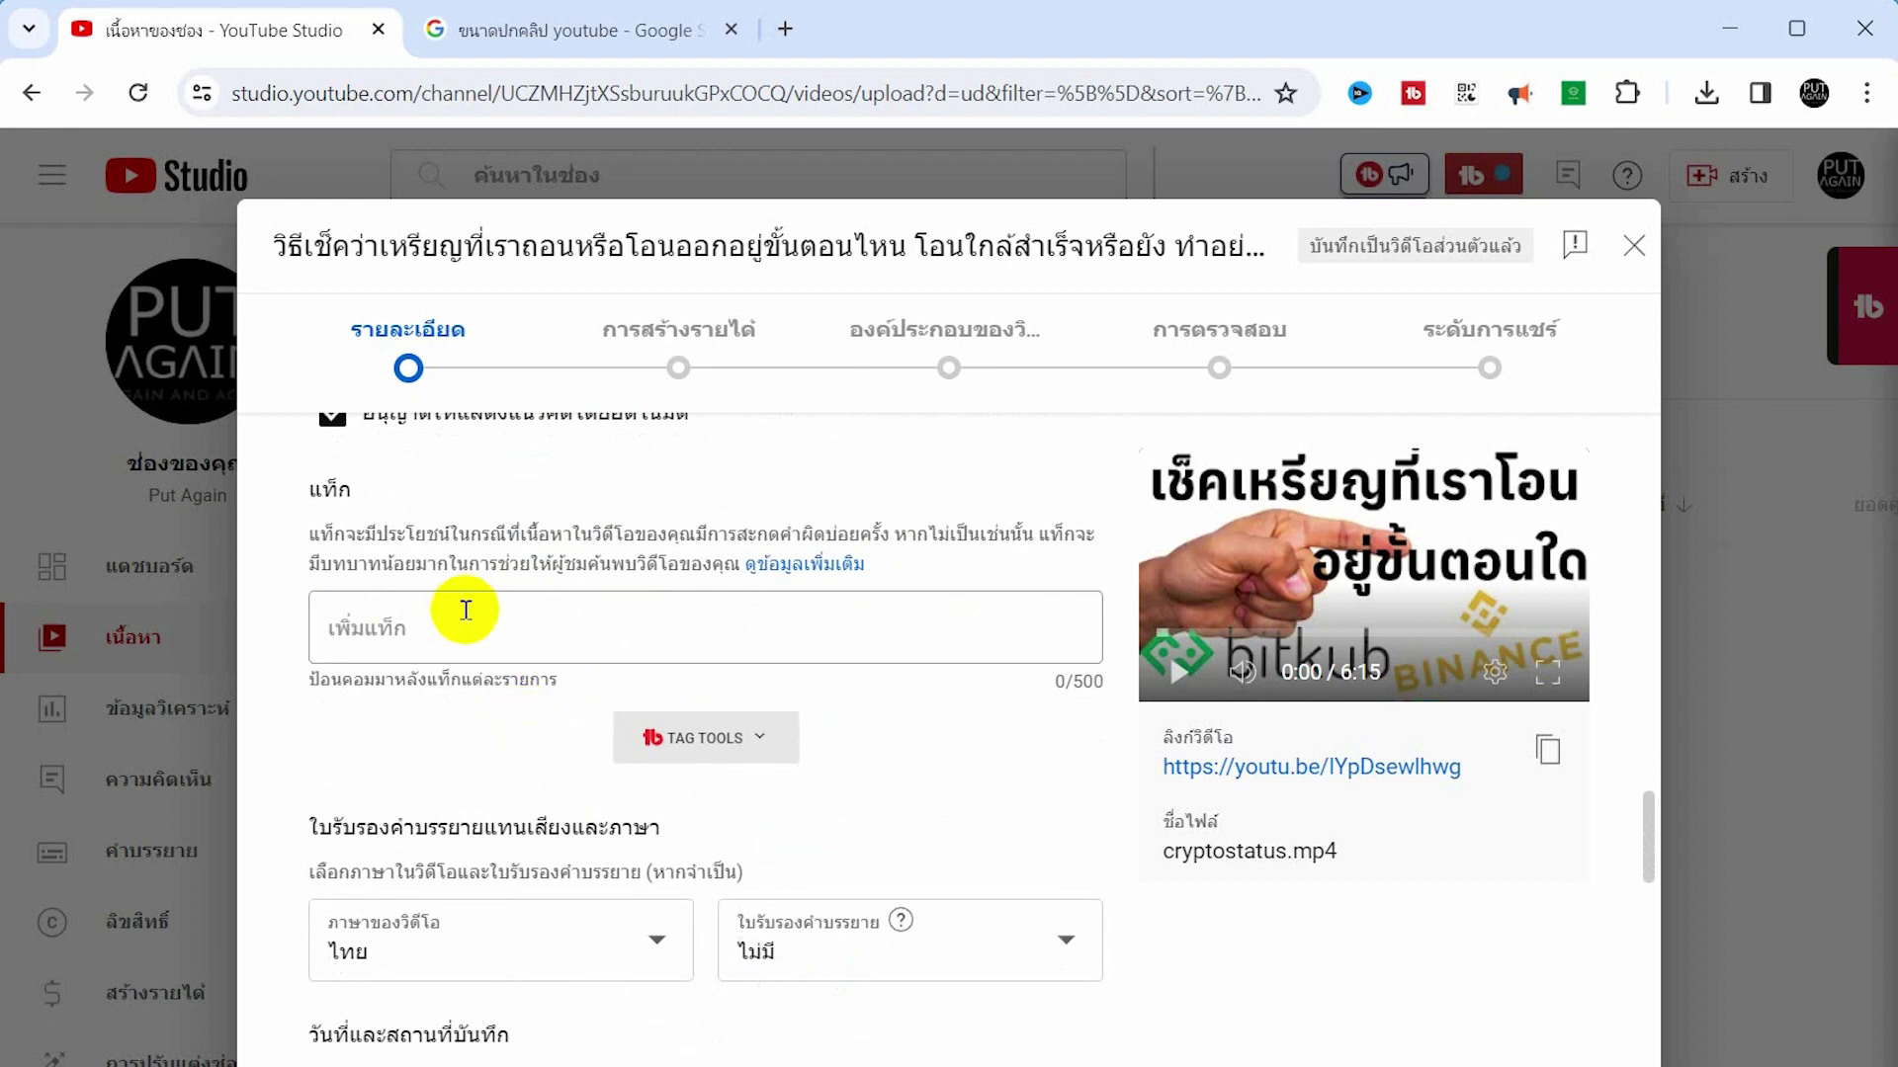
pyautogui.click(520, 627)
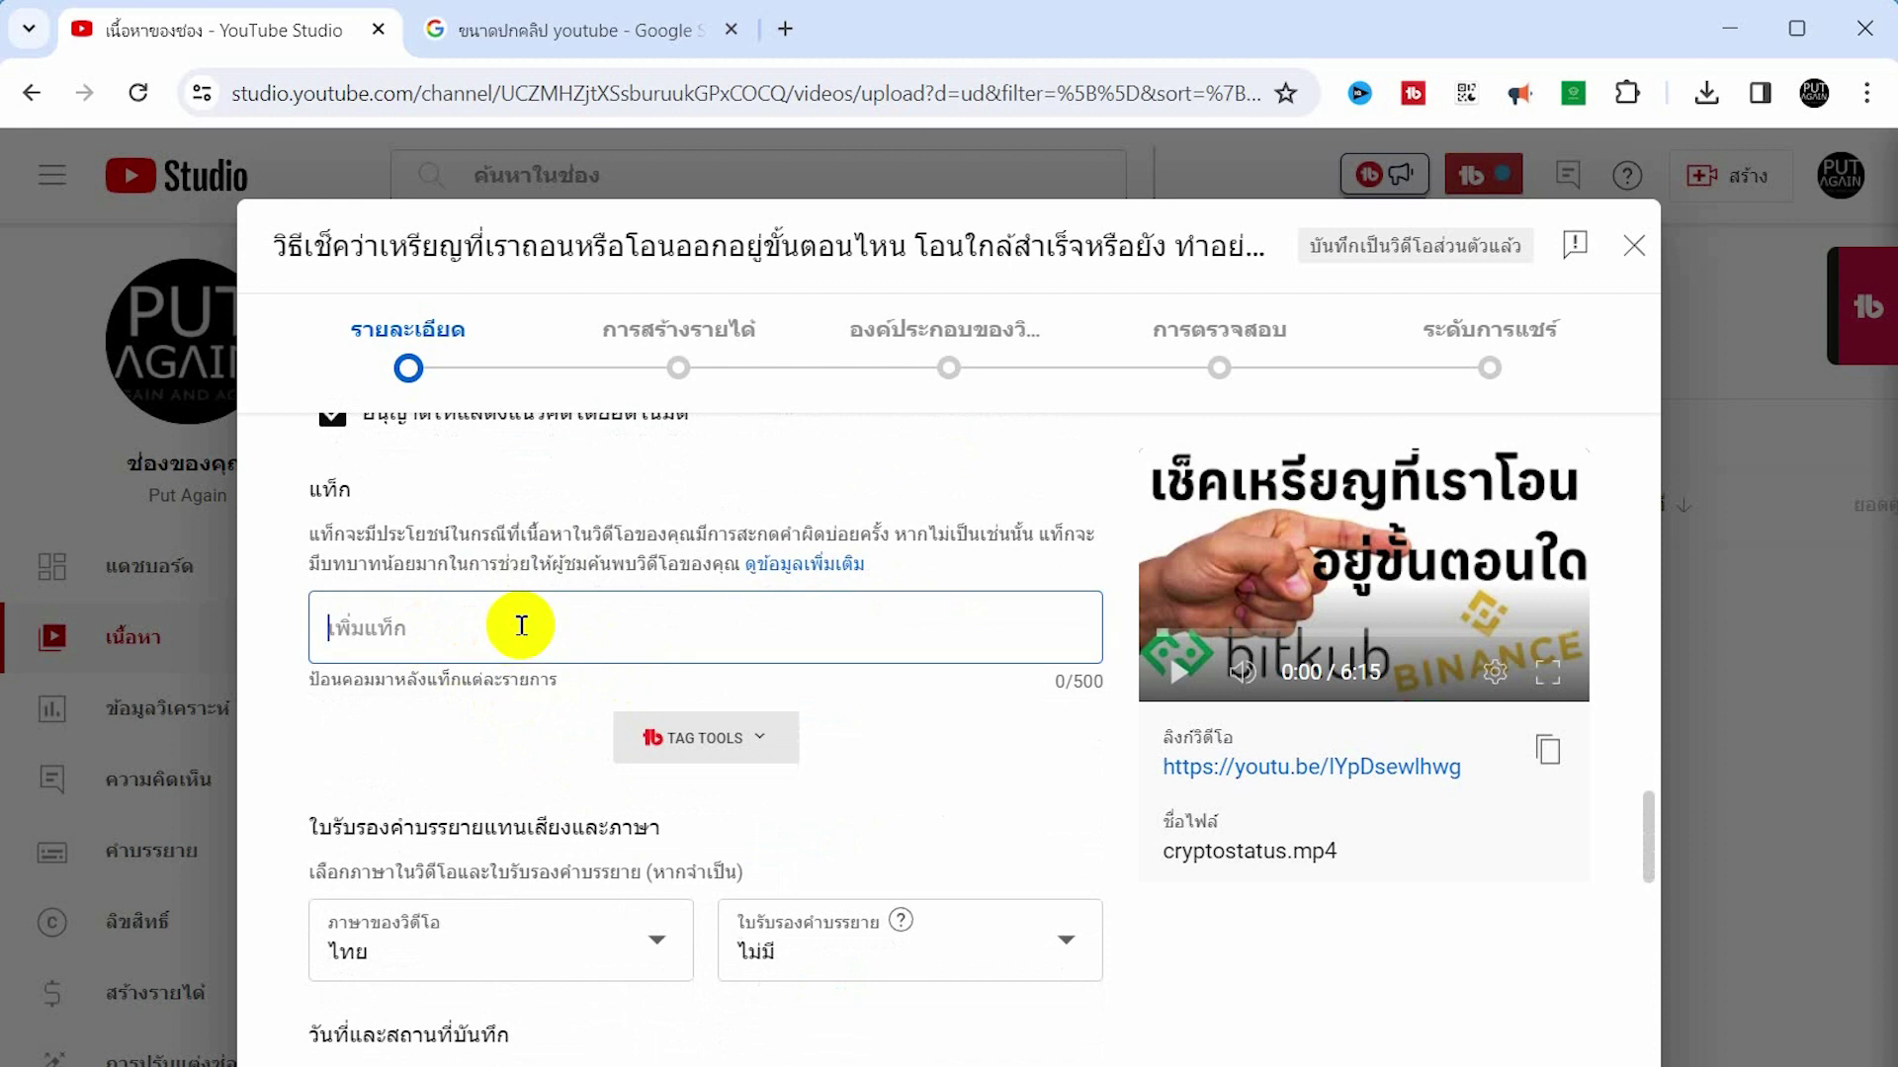
pyautogui.write('c')
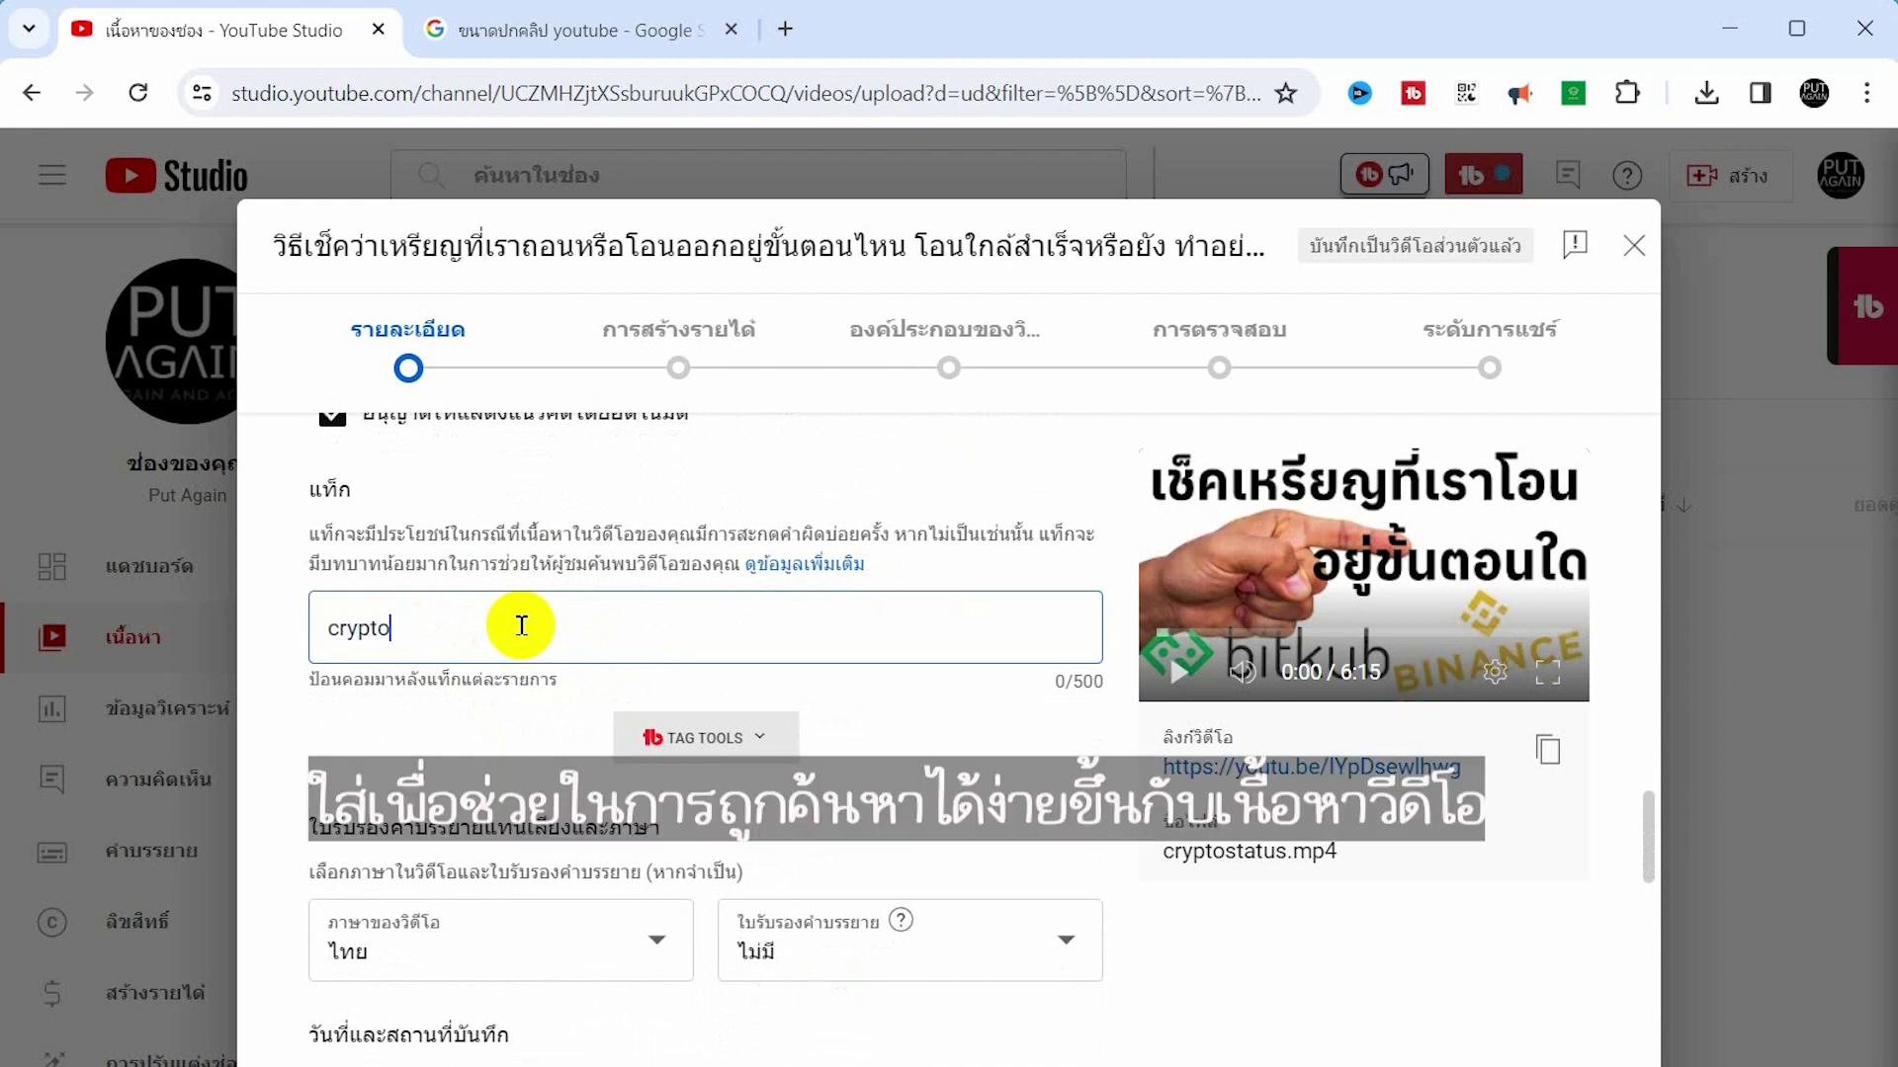
pyautogui.write('rypto')
pyautogui.press('Return')
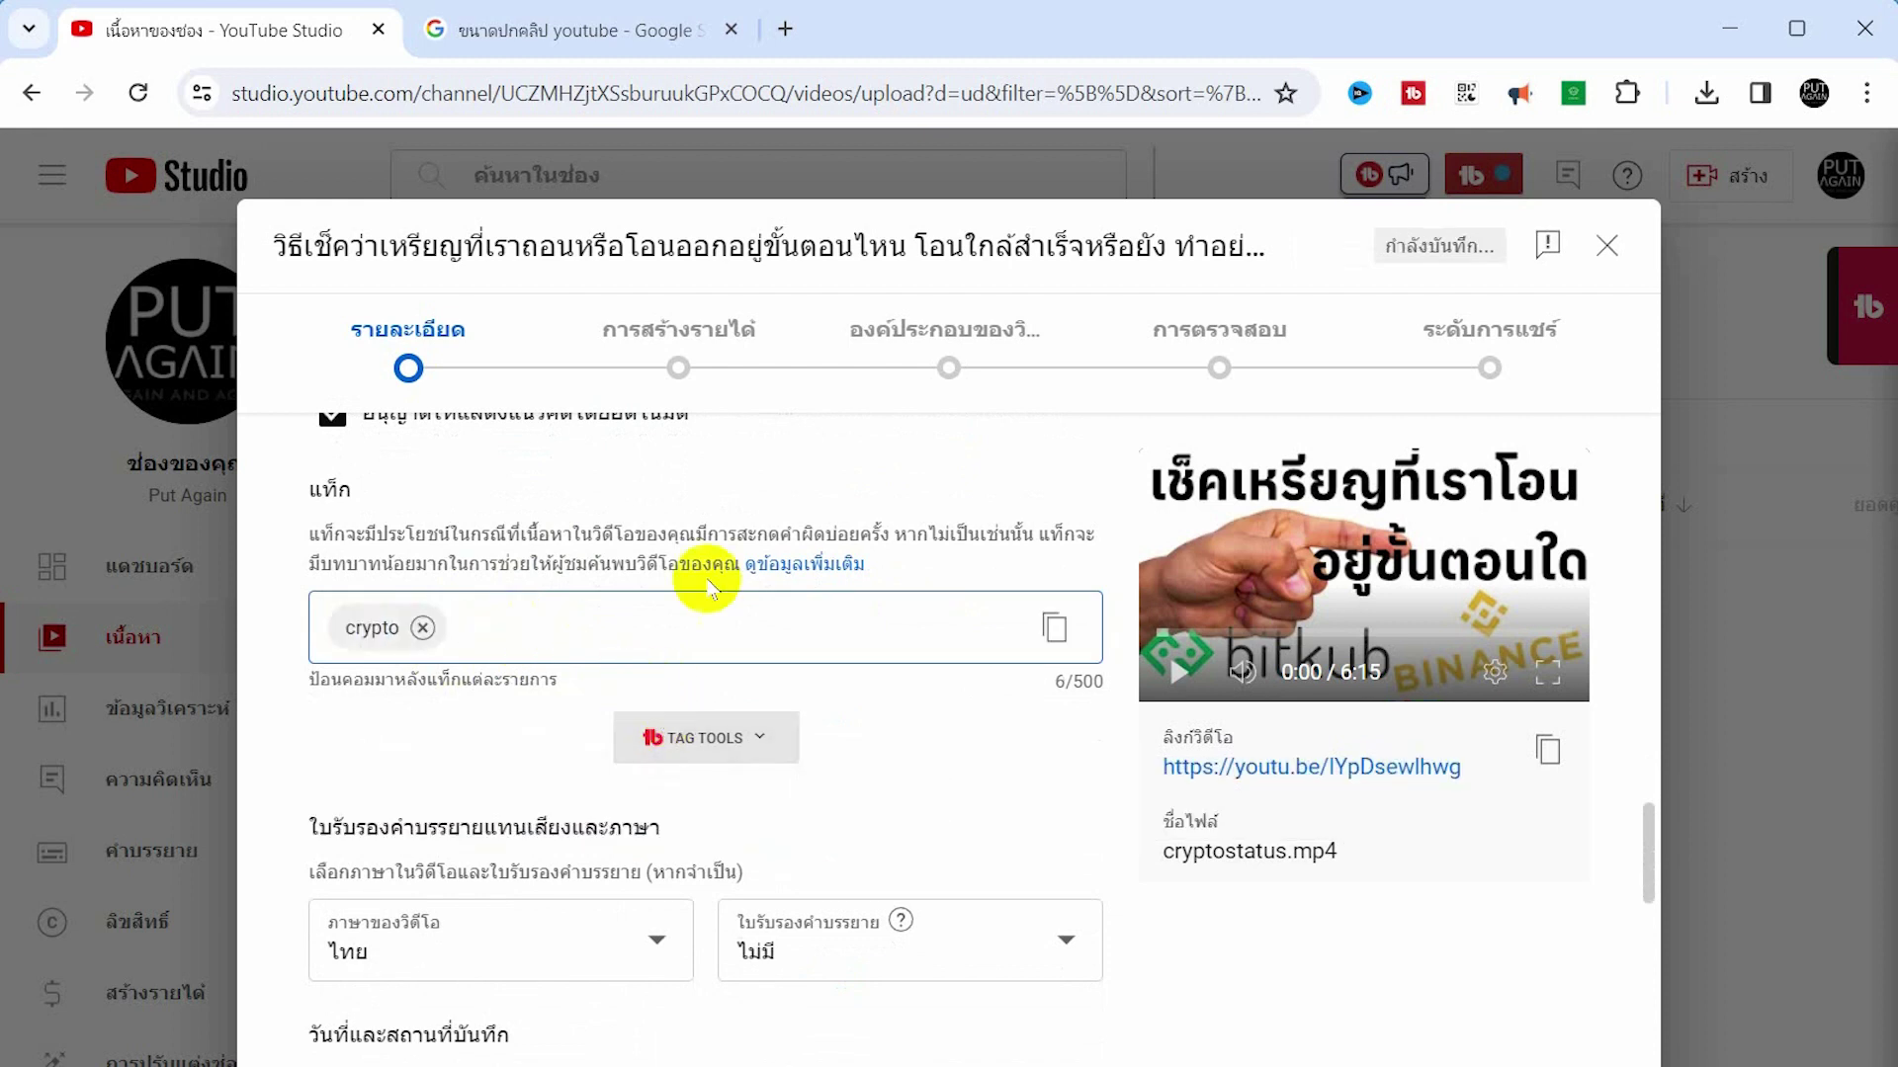
# Review the language, recording date, licence, Shorts remixing, category and comment settings, including the available categories, without changing any.
pyautogui.scroll(-4, 709, 776)
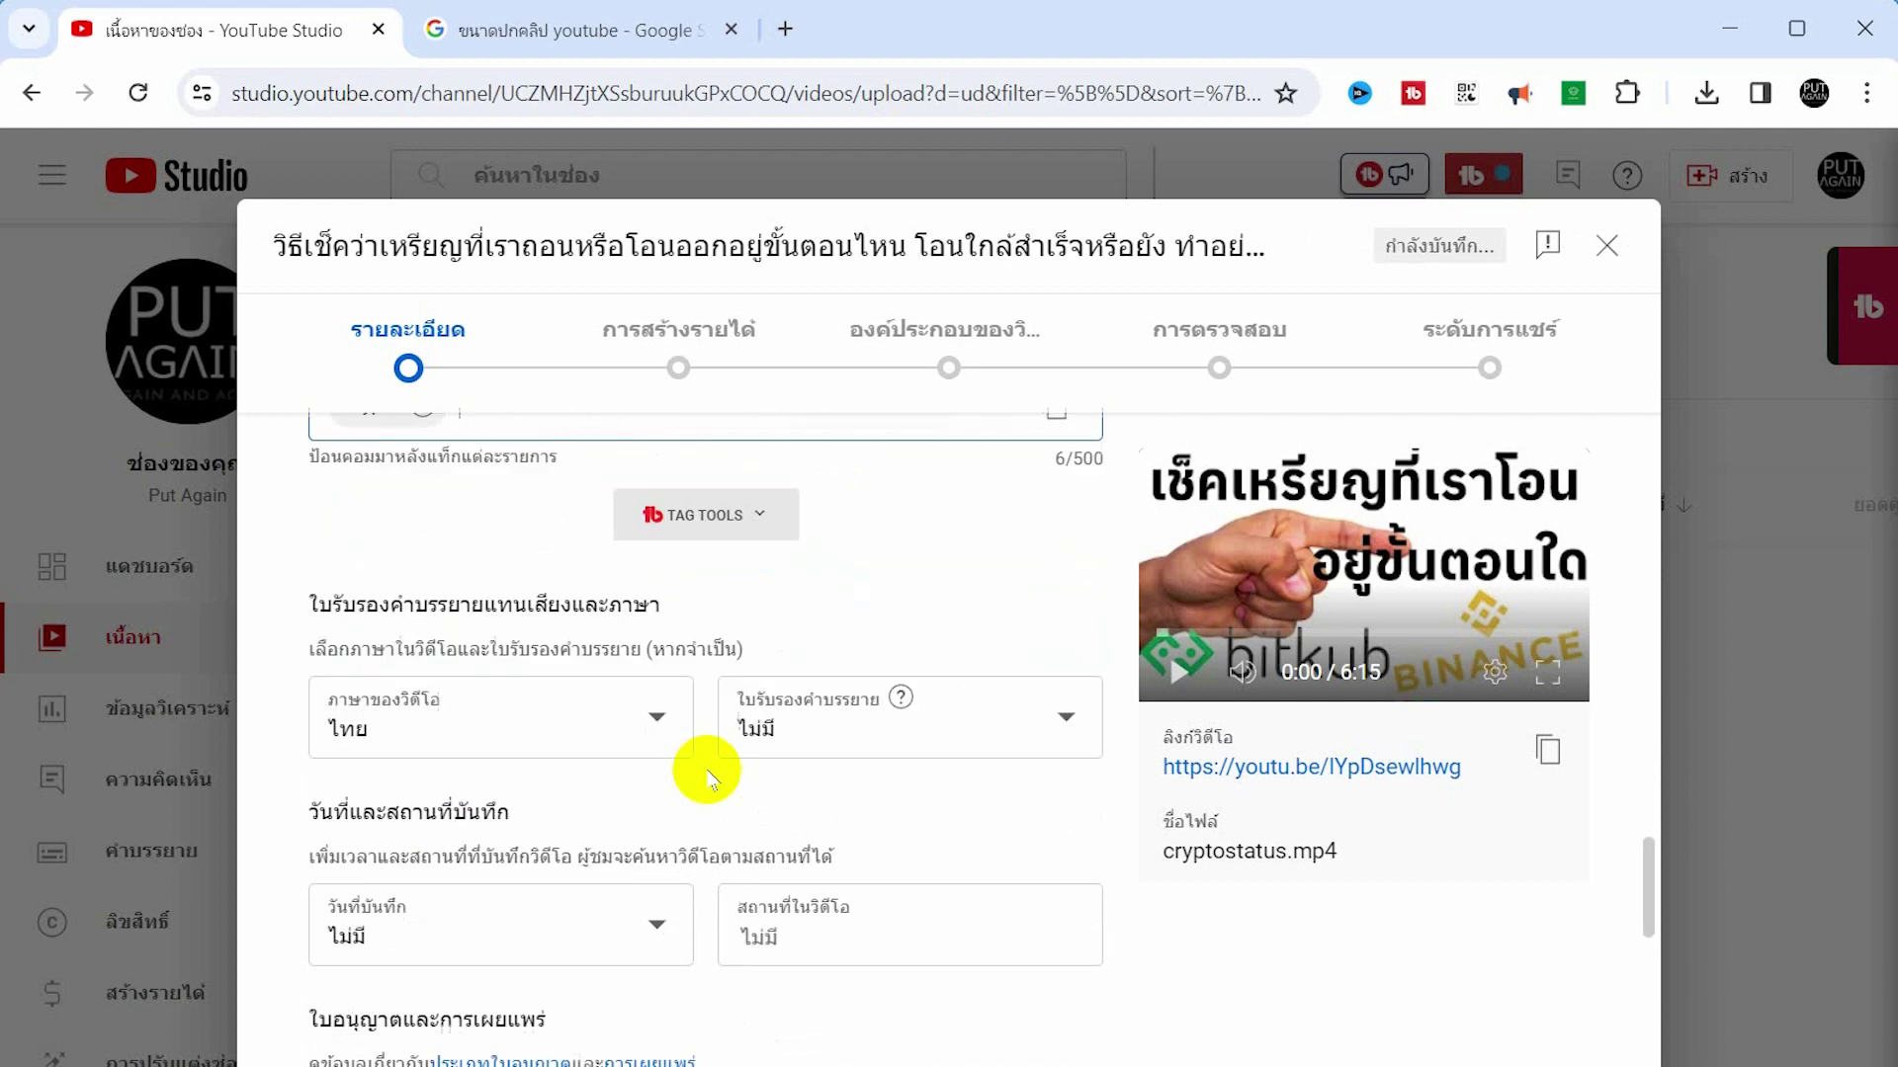
pyautogui.scroll(-8, 711, 776)
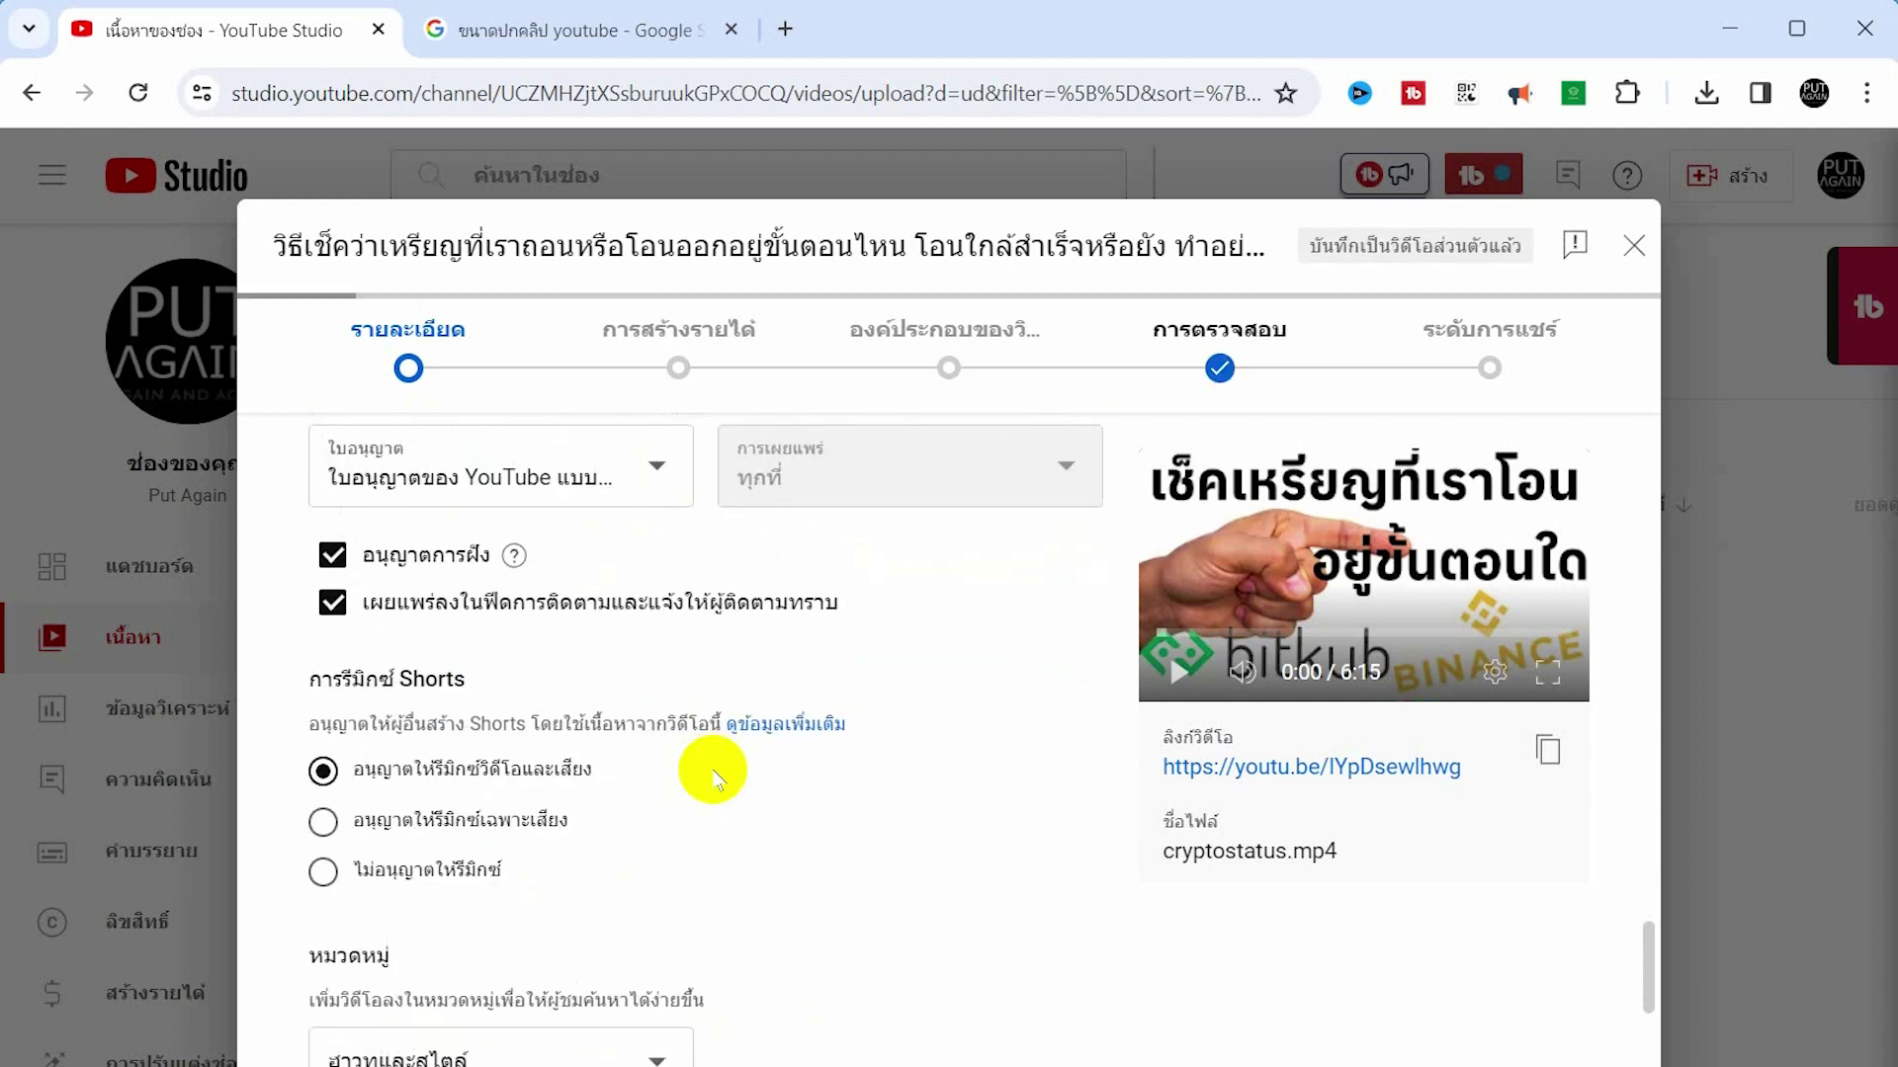
pyautogui.scroll(-5, 707, 766)
pyautogui.scroll(3, 642, 771)
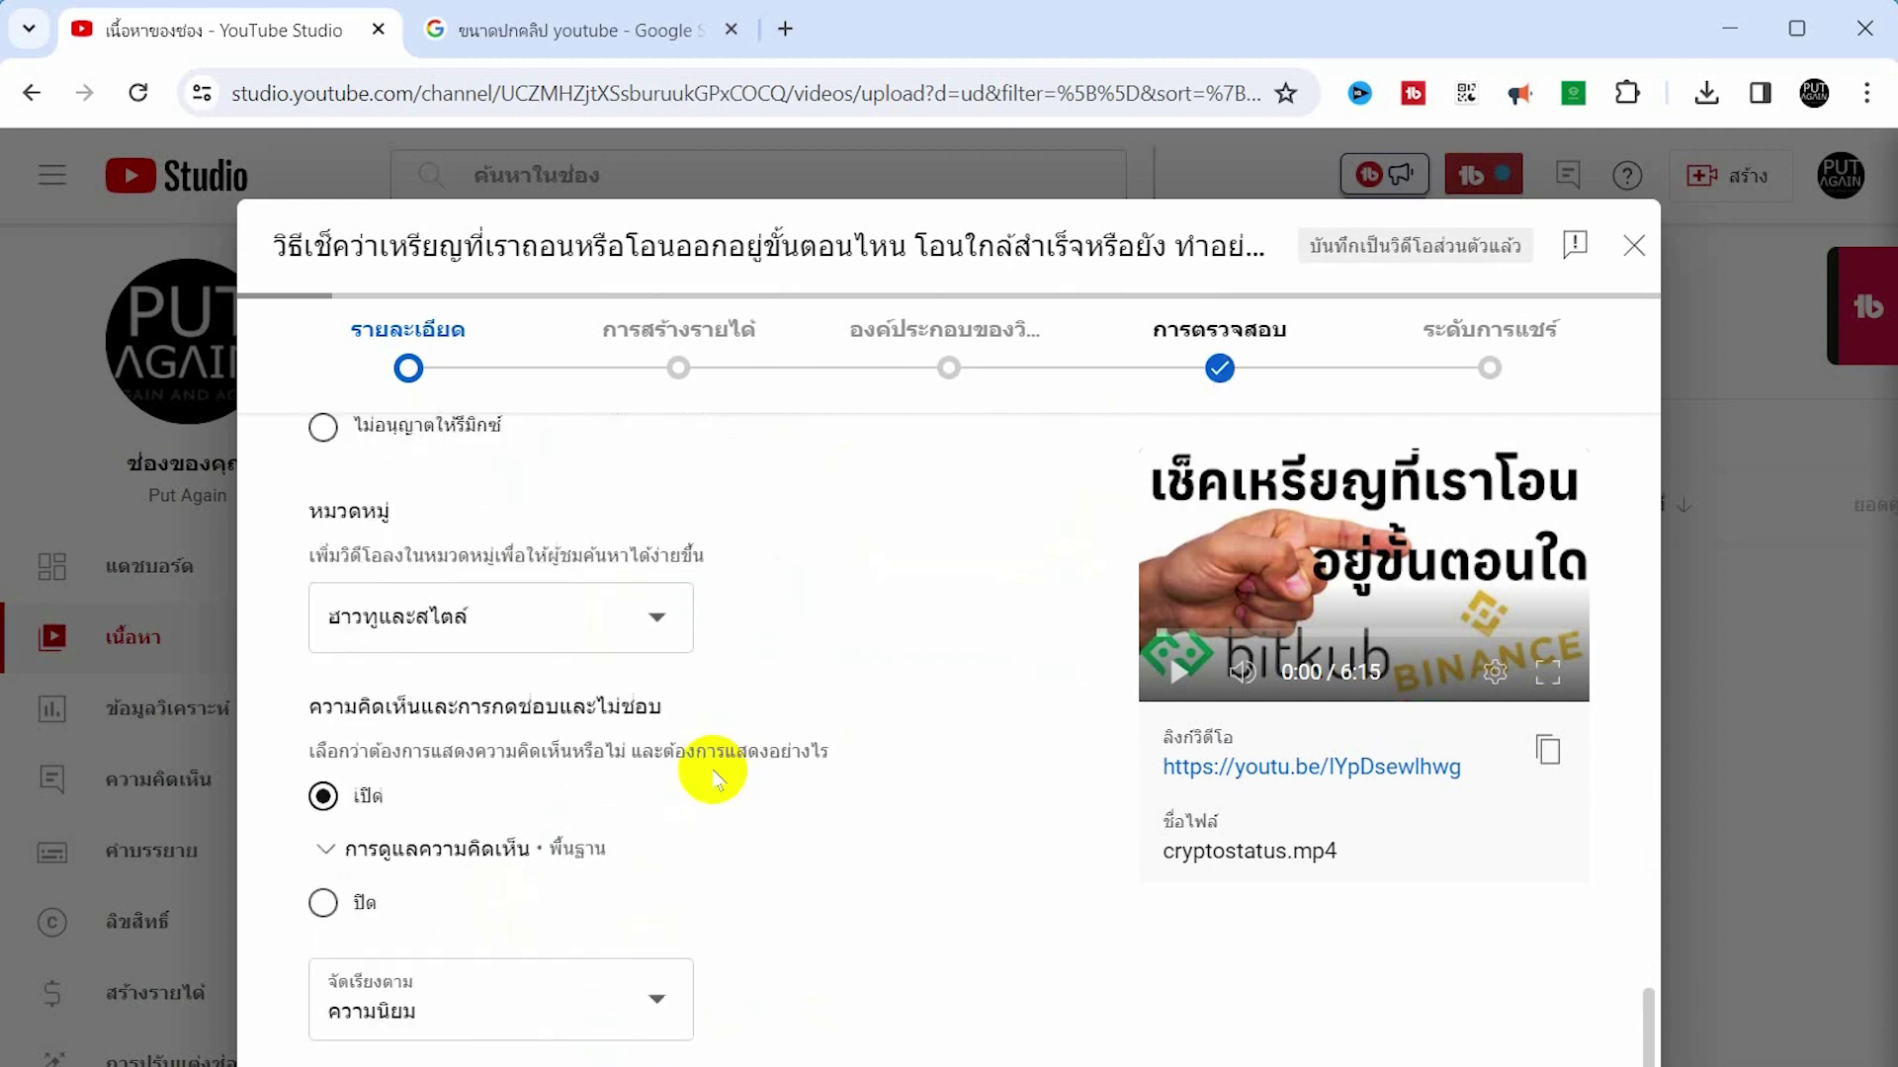
pyautogui.click(655, 621)
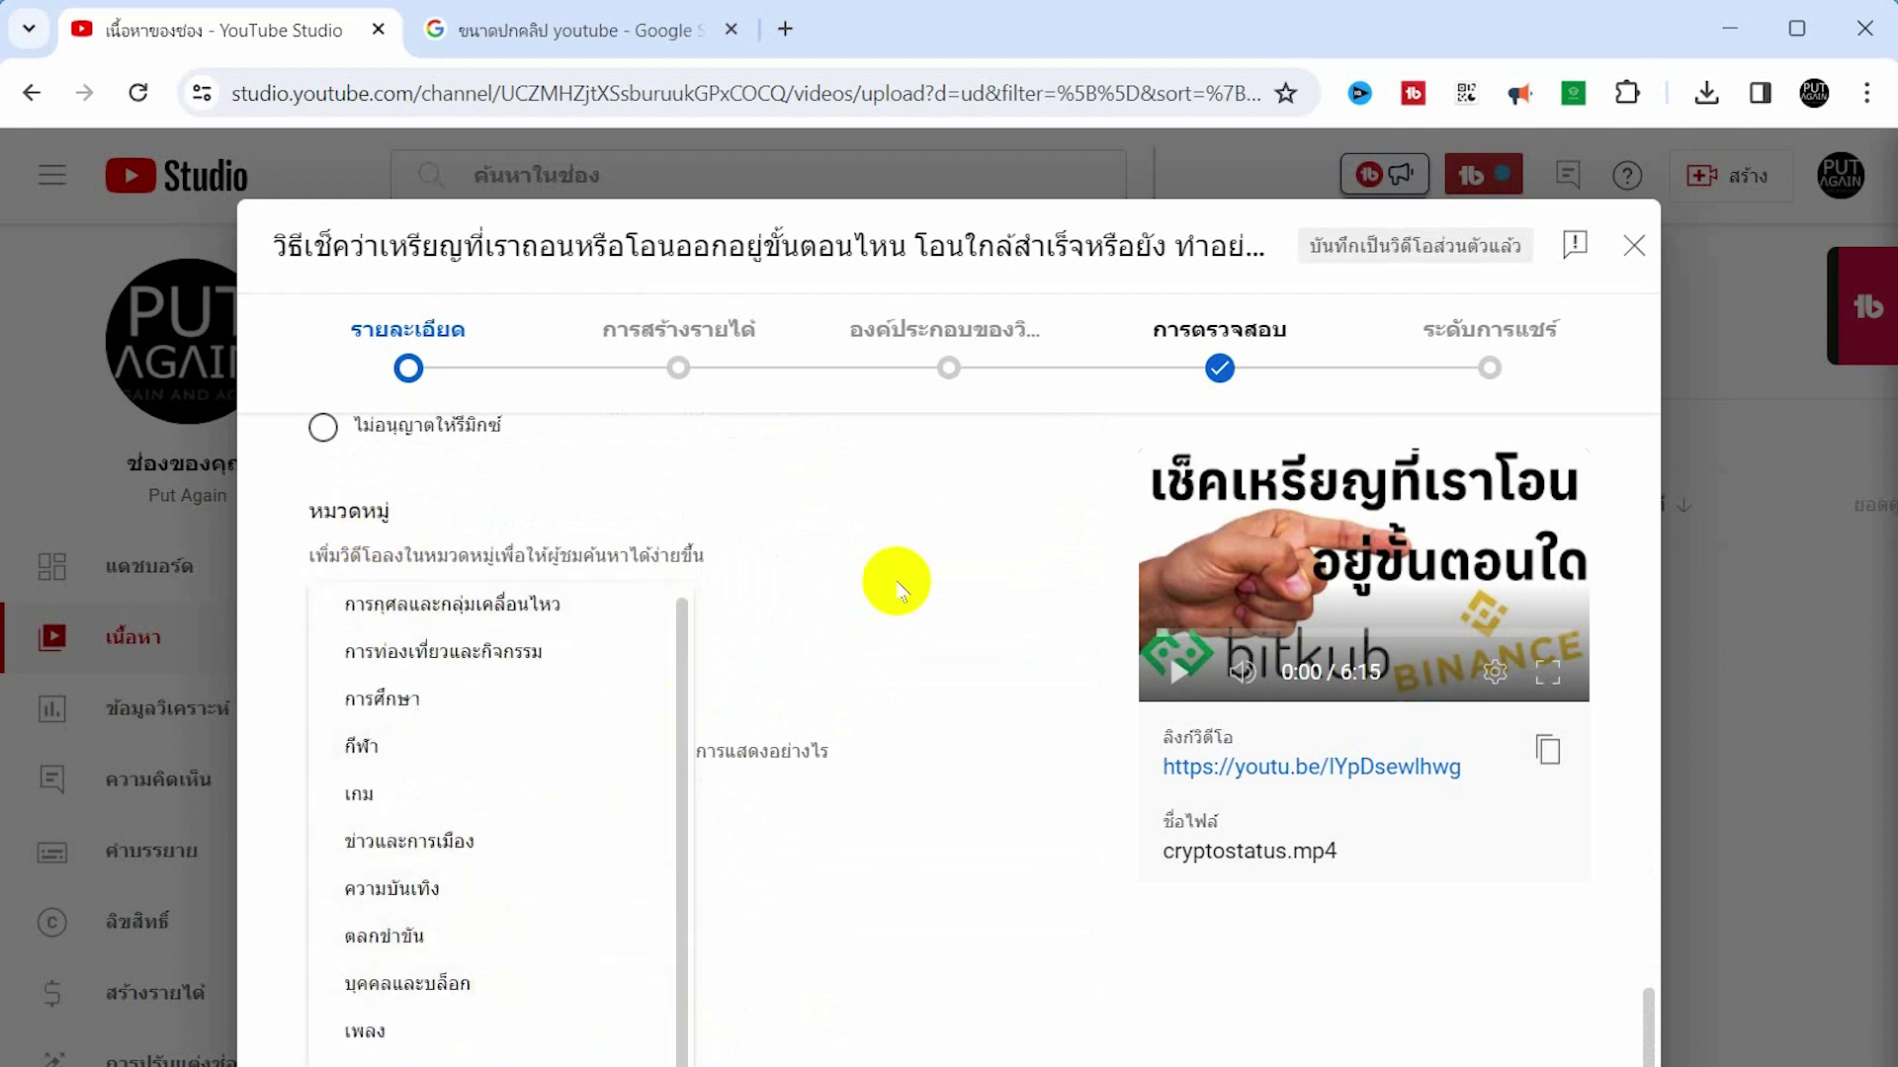
pyautogui.click(912, 621)
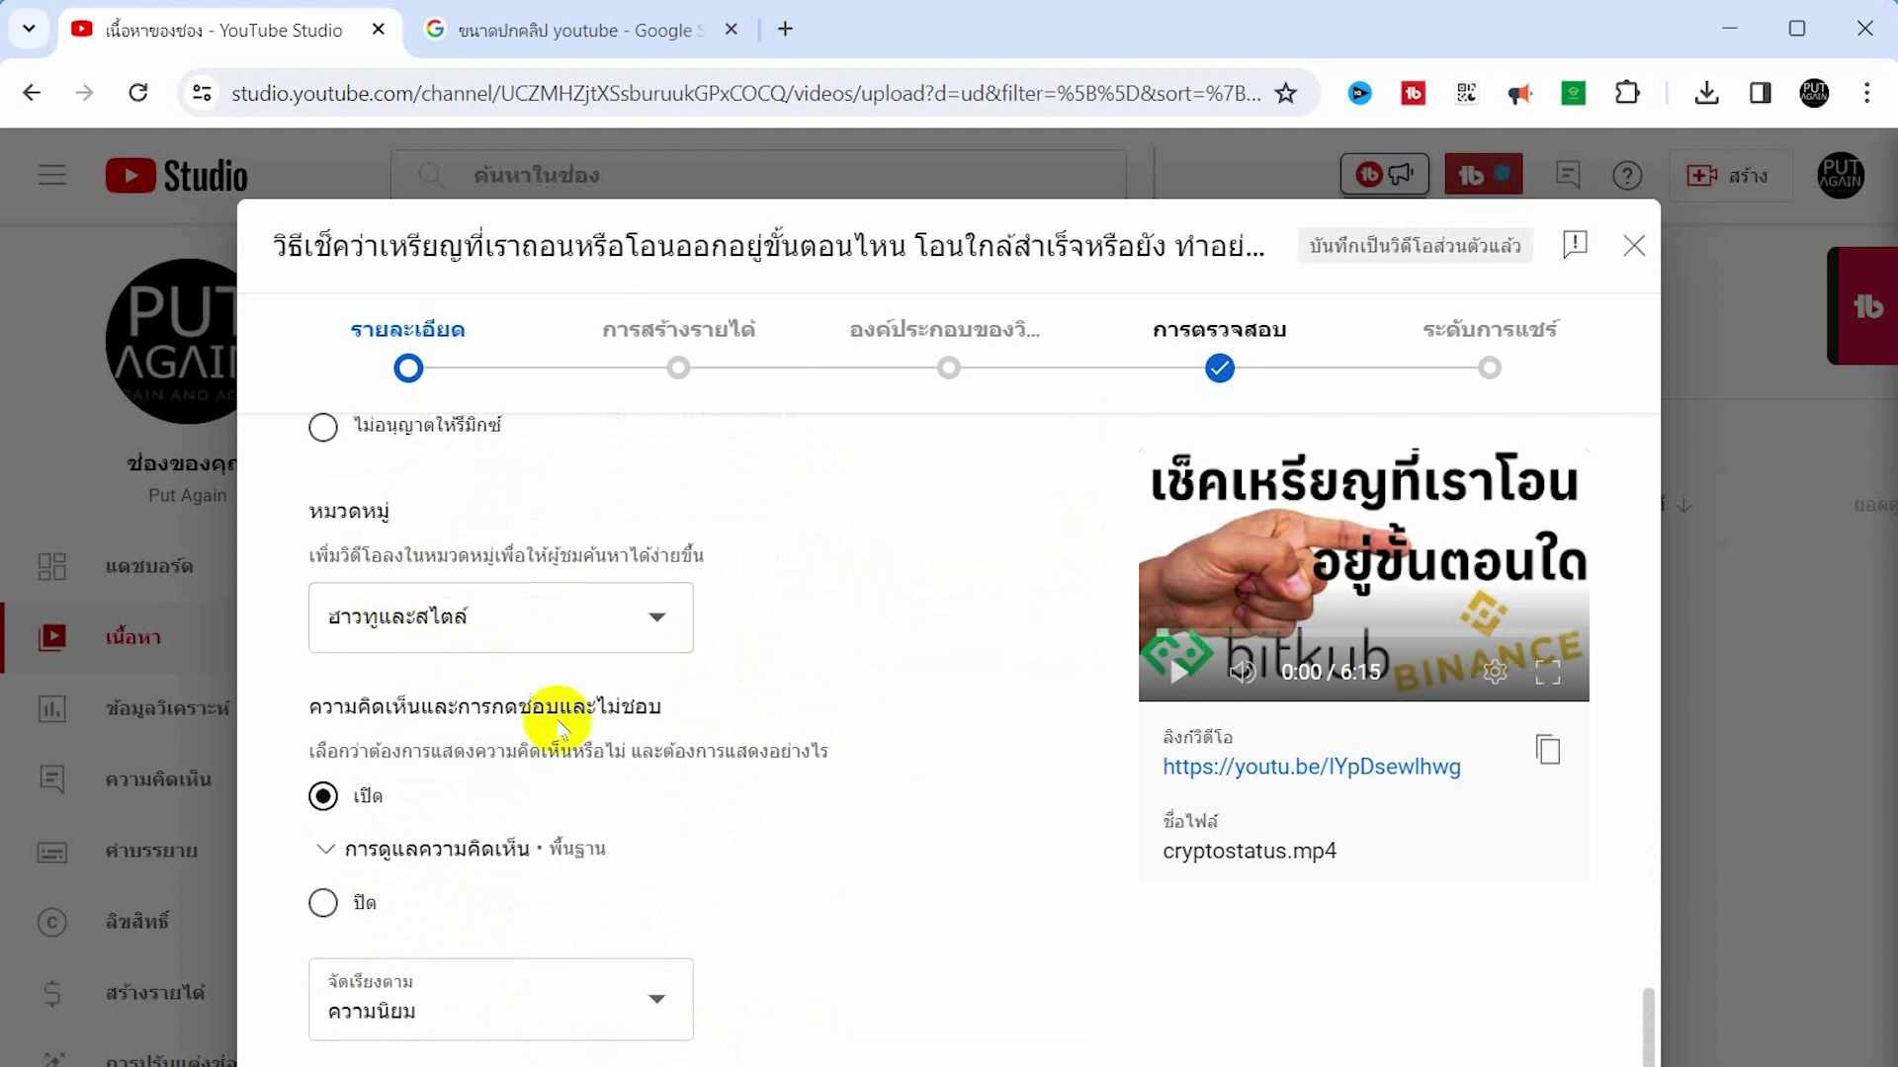
pyautogui.scroll(-2, 722, 774)
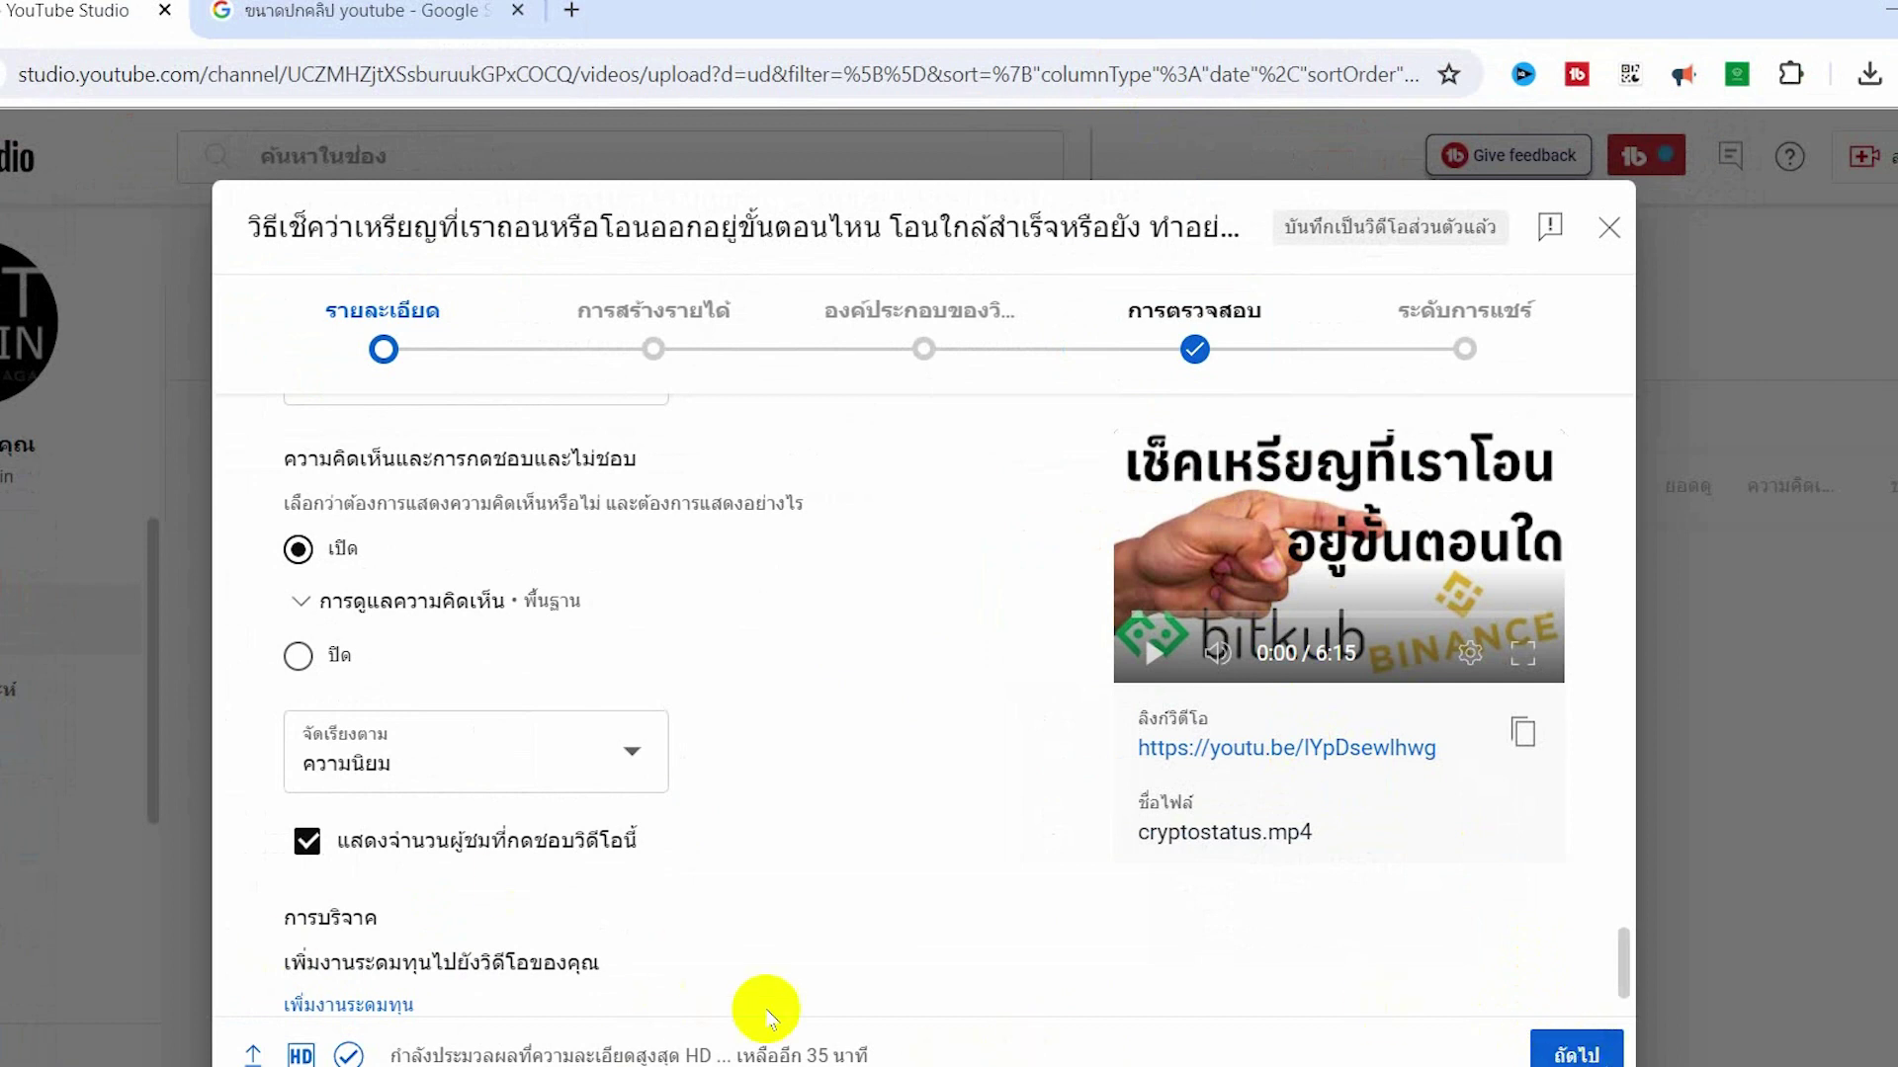
# Continue to the monetization stage and turn monetization on for the video.
pyautogui.click(1572, 1055)
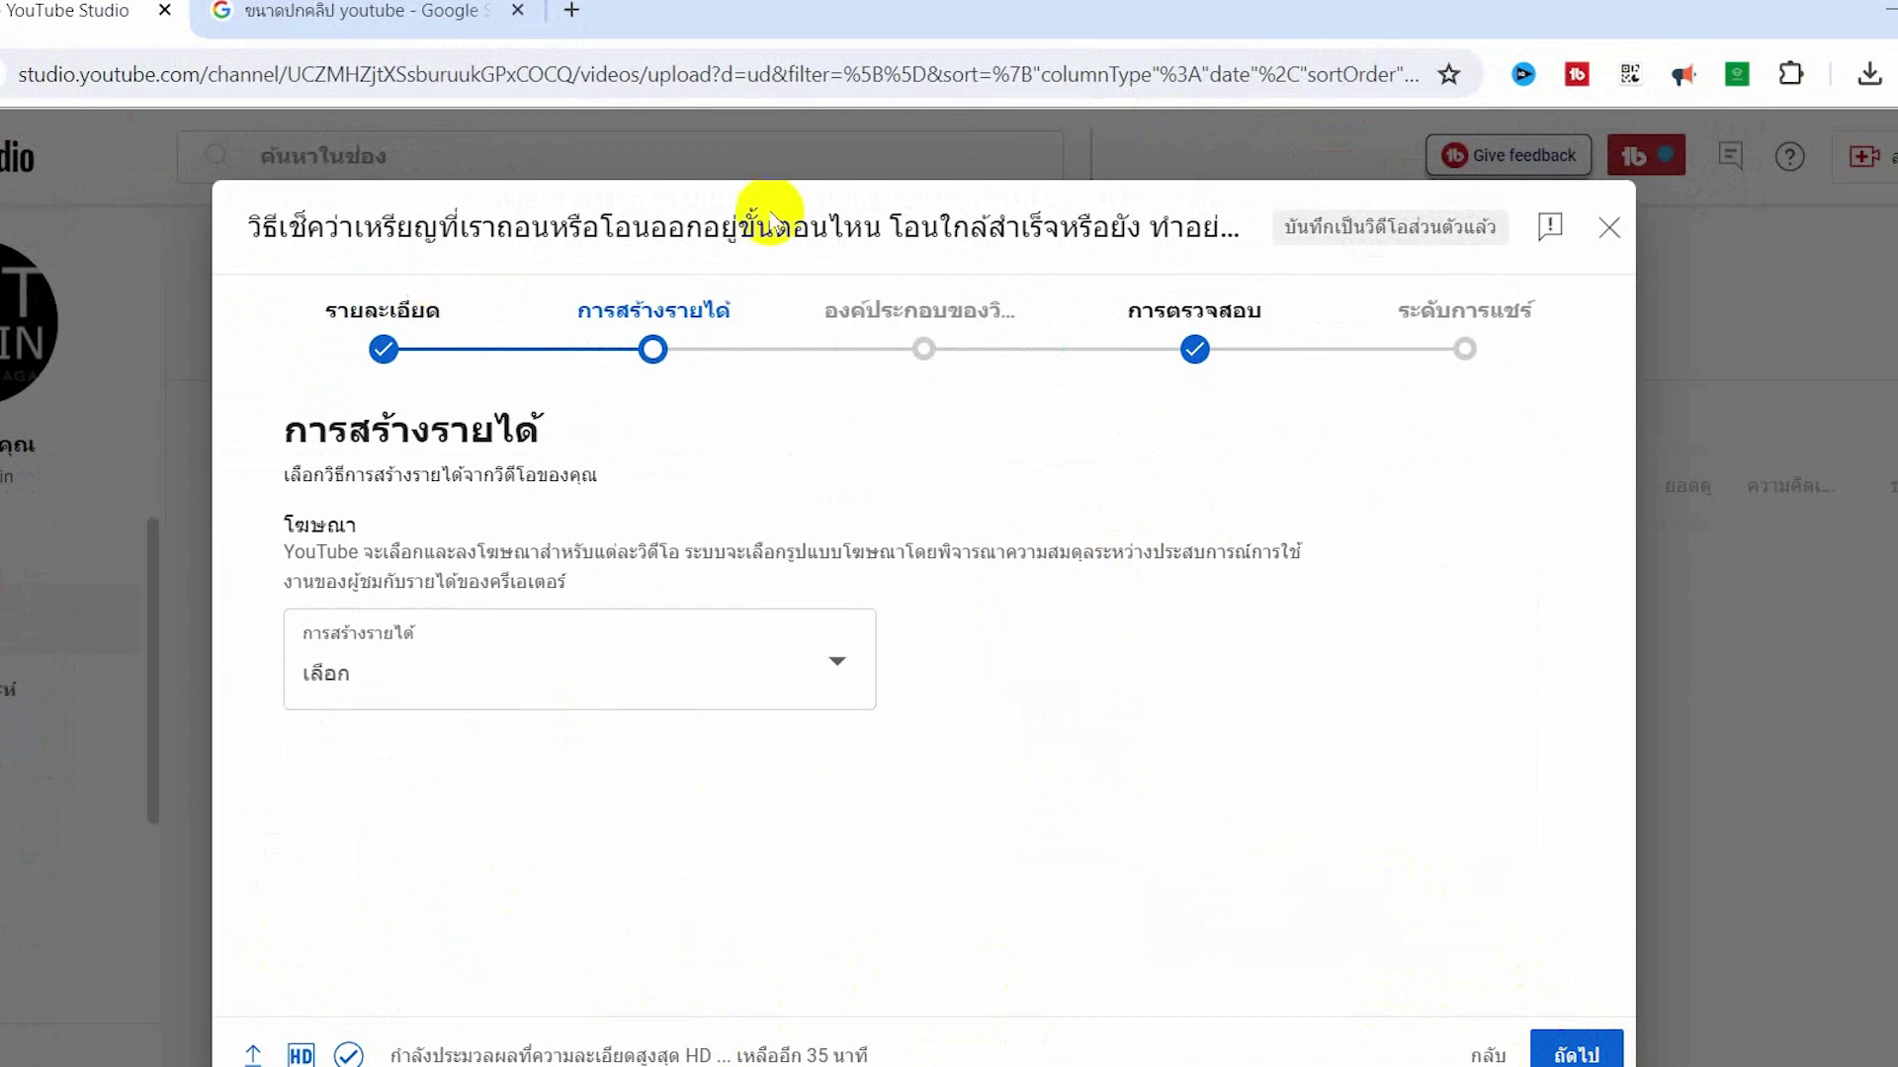
pyautogui.doubleClick(1853, 20)
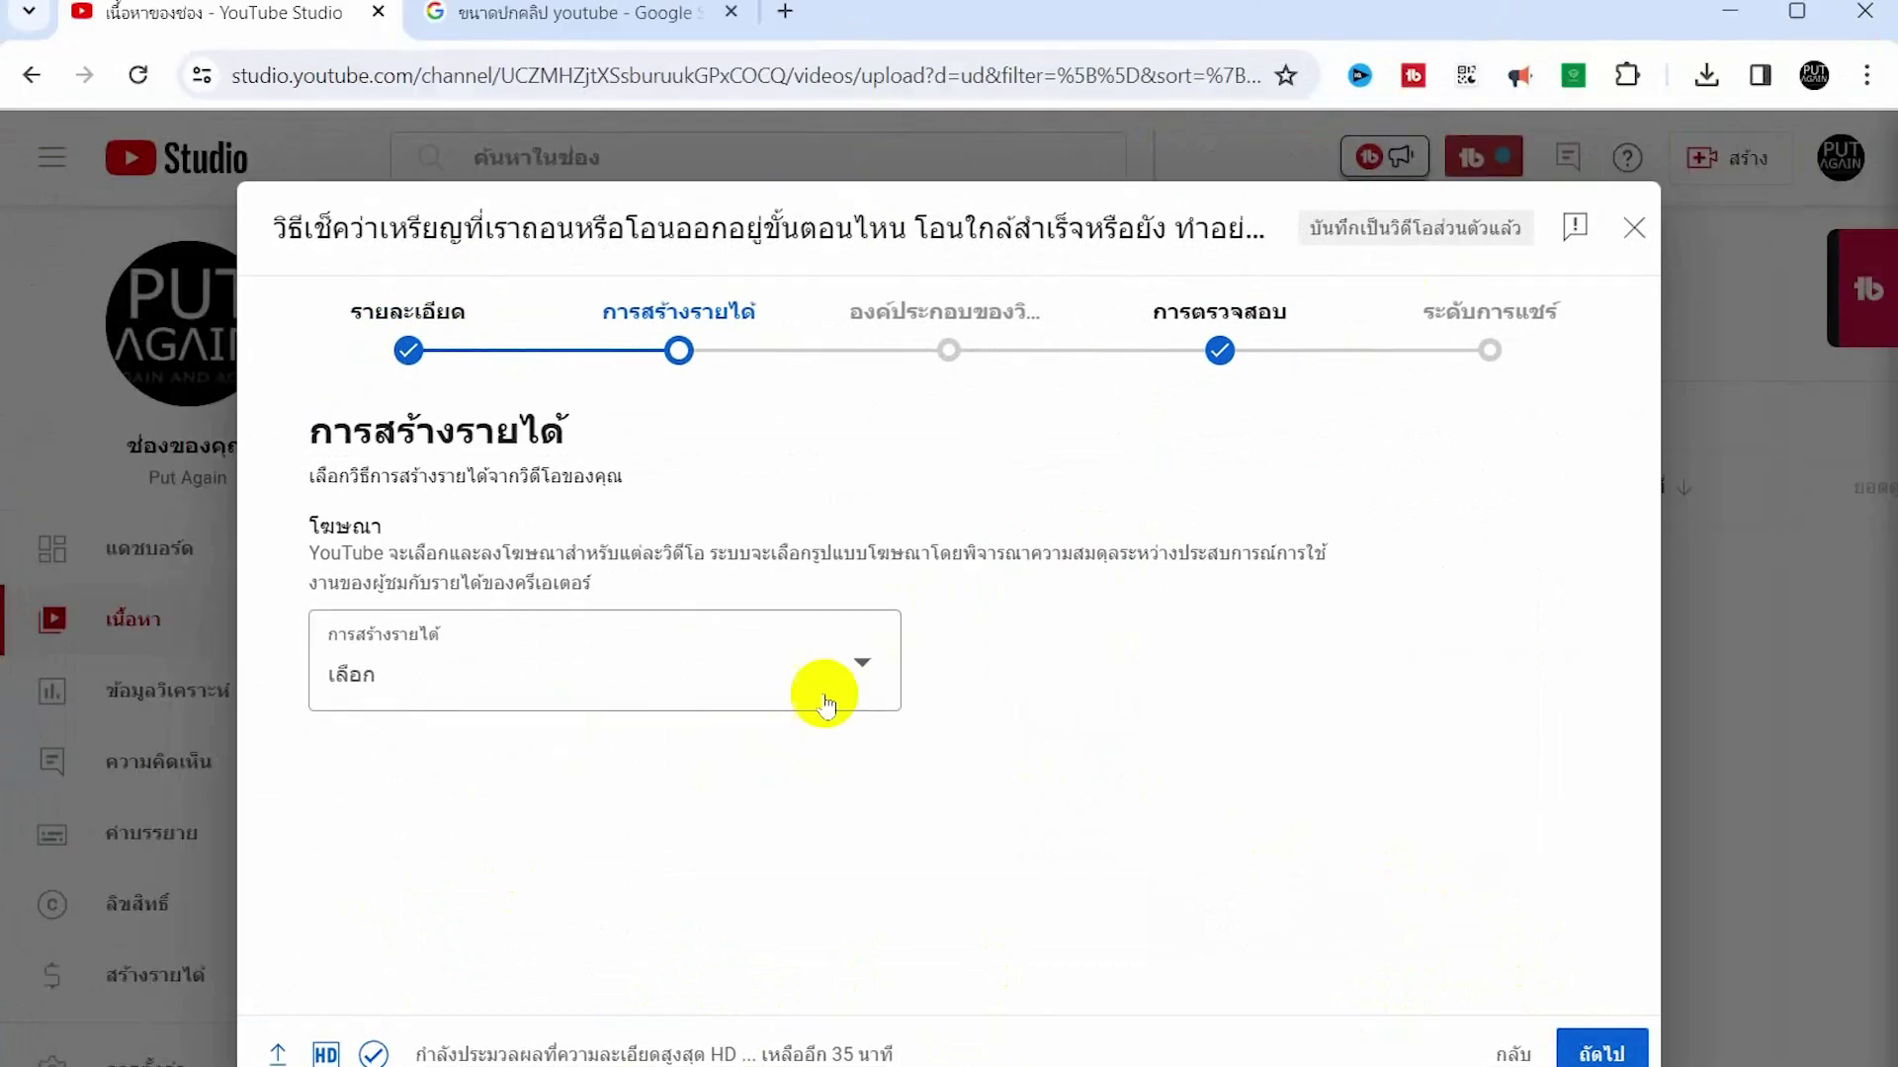
pyautogui.click(862, 664)
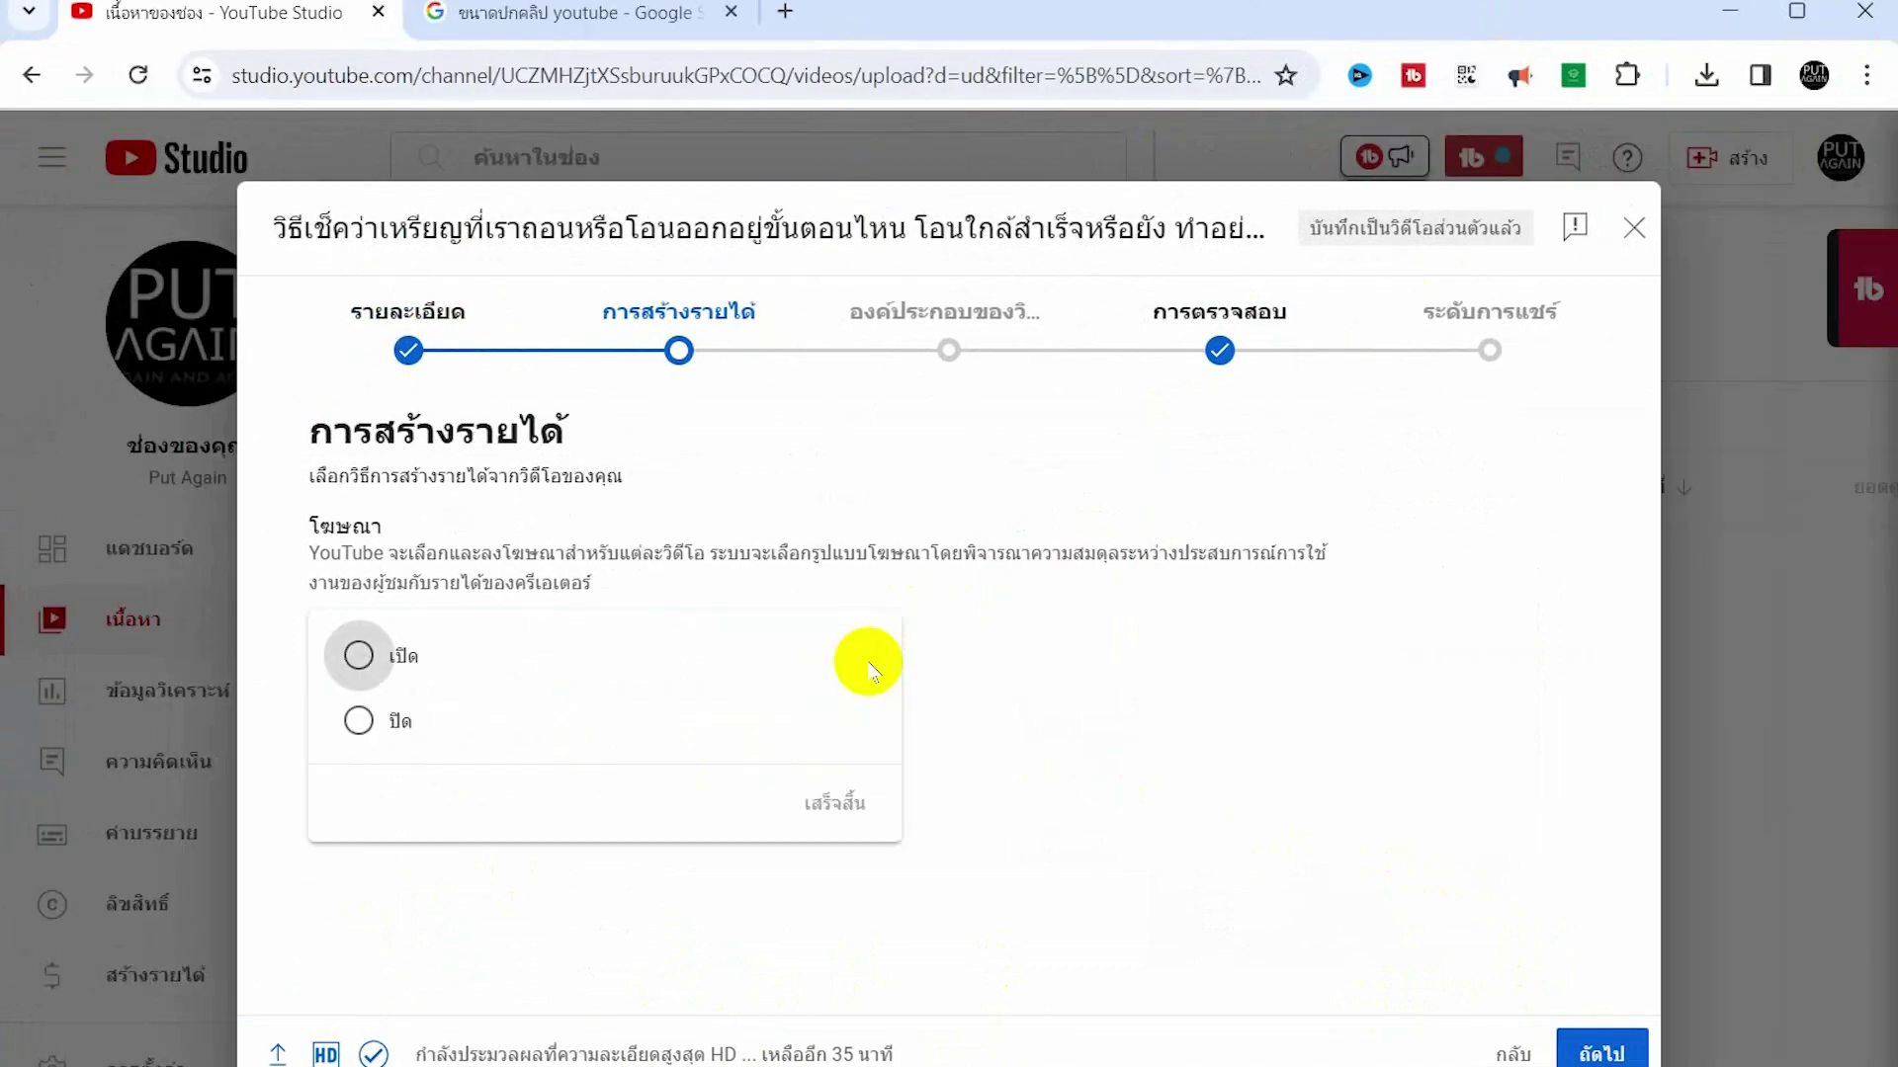
pyautogui.click(404, 658)
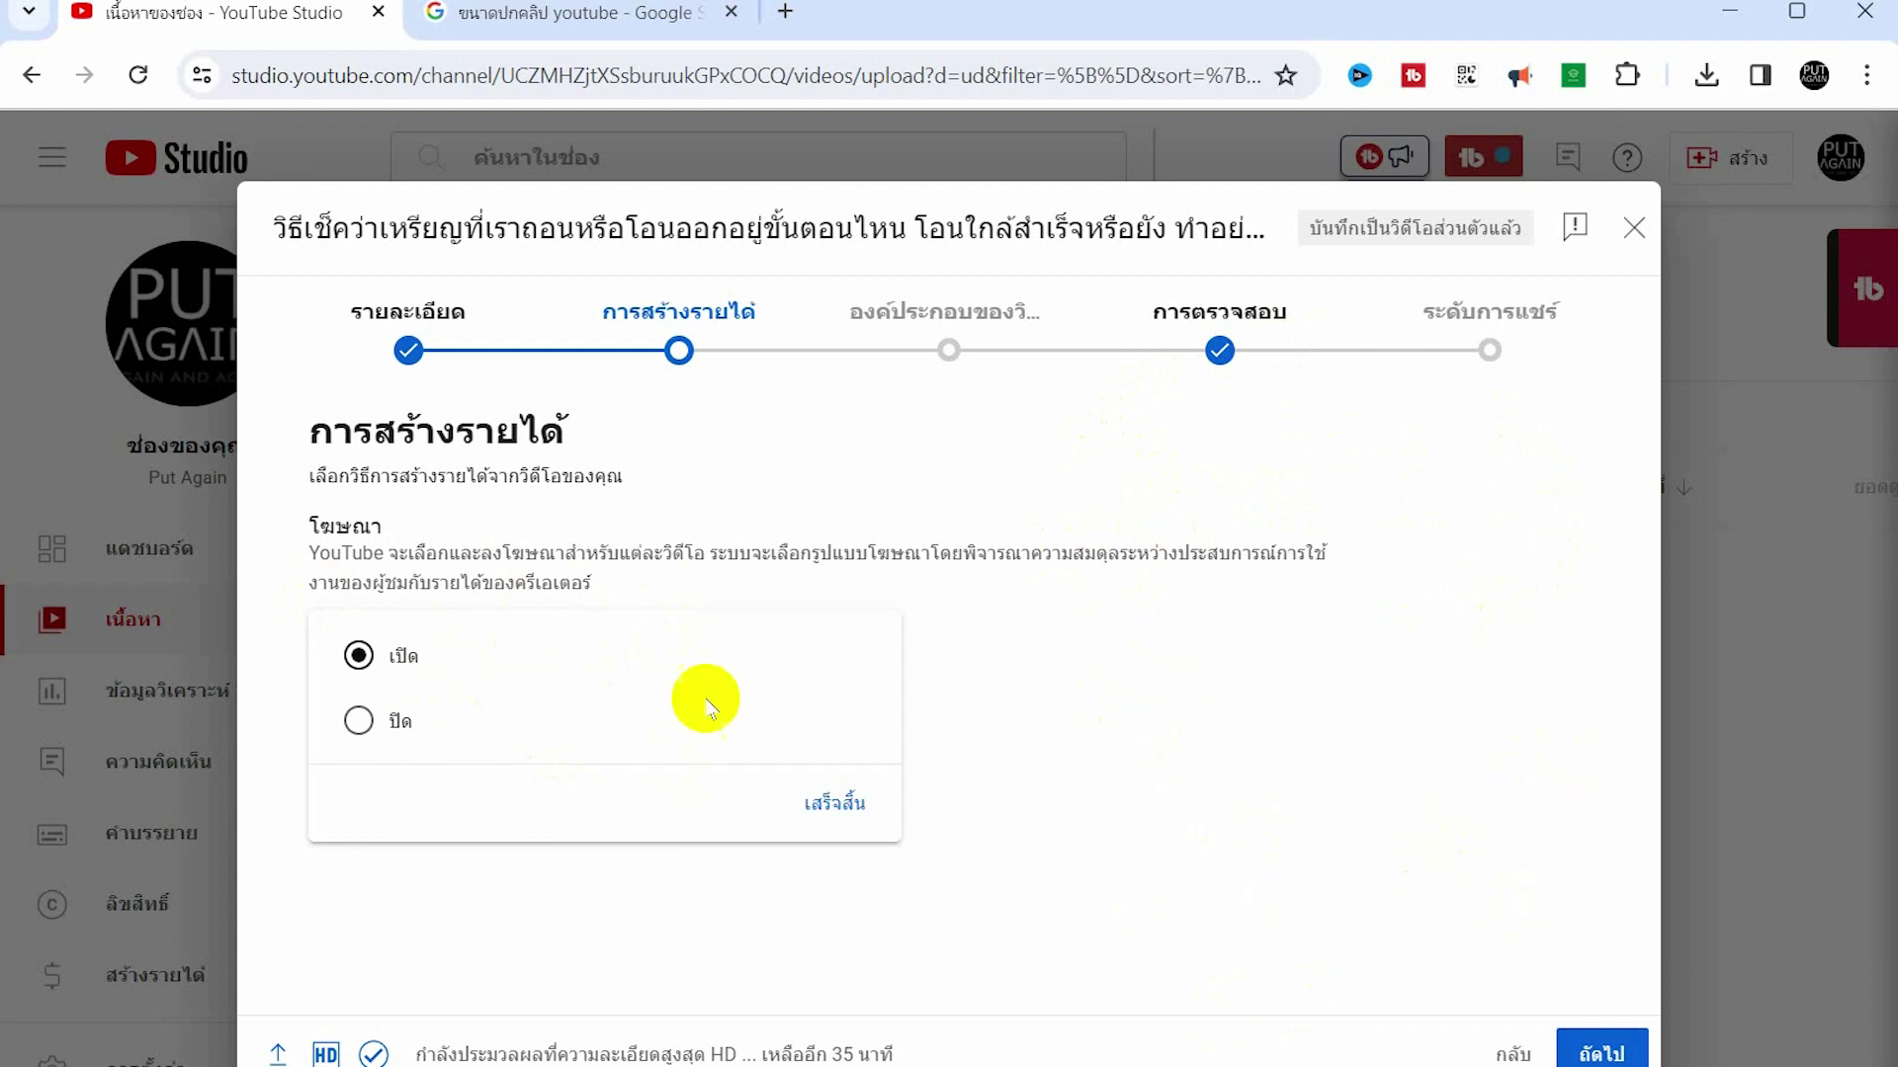
pyautogui.click(829, 801)
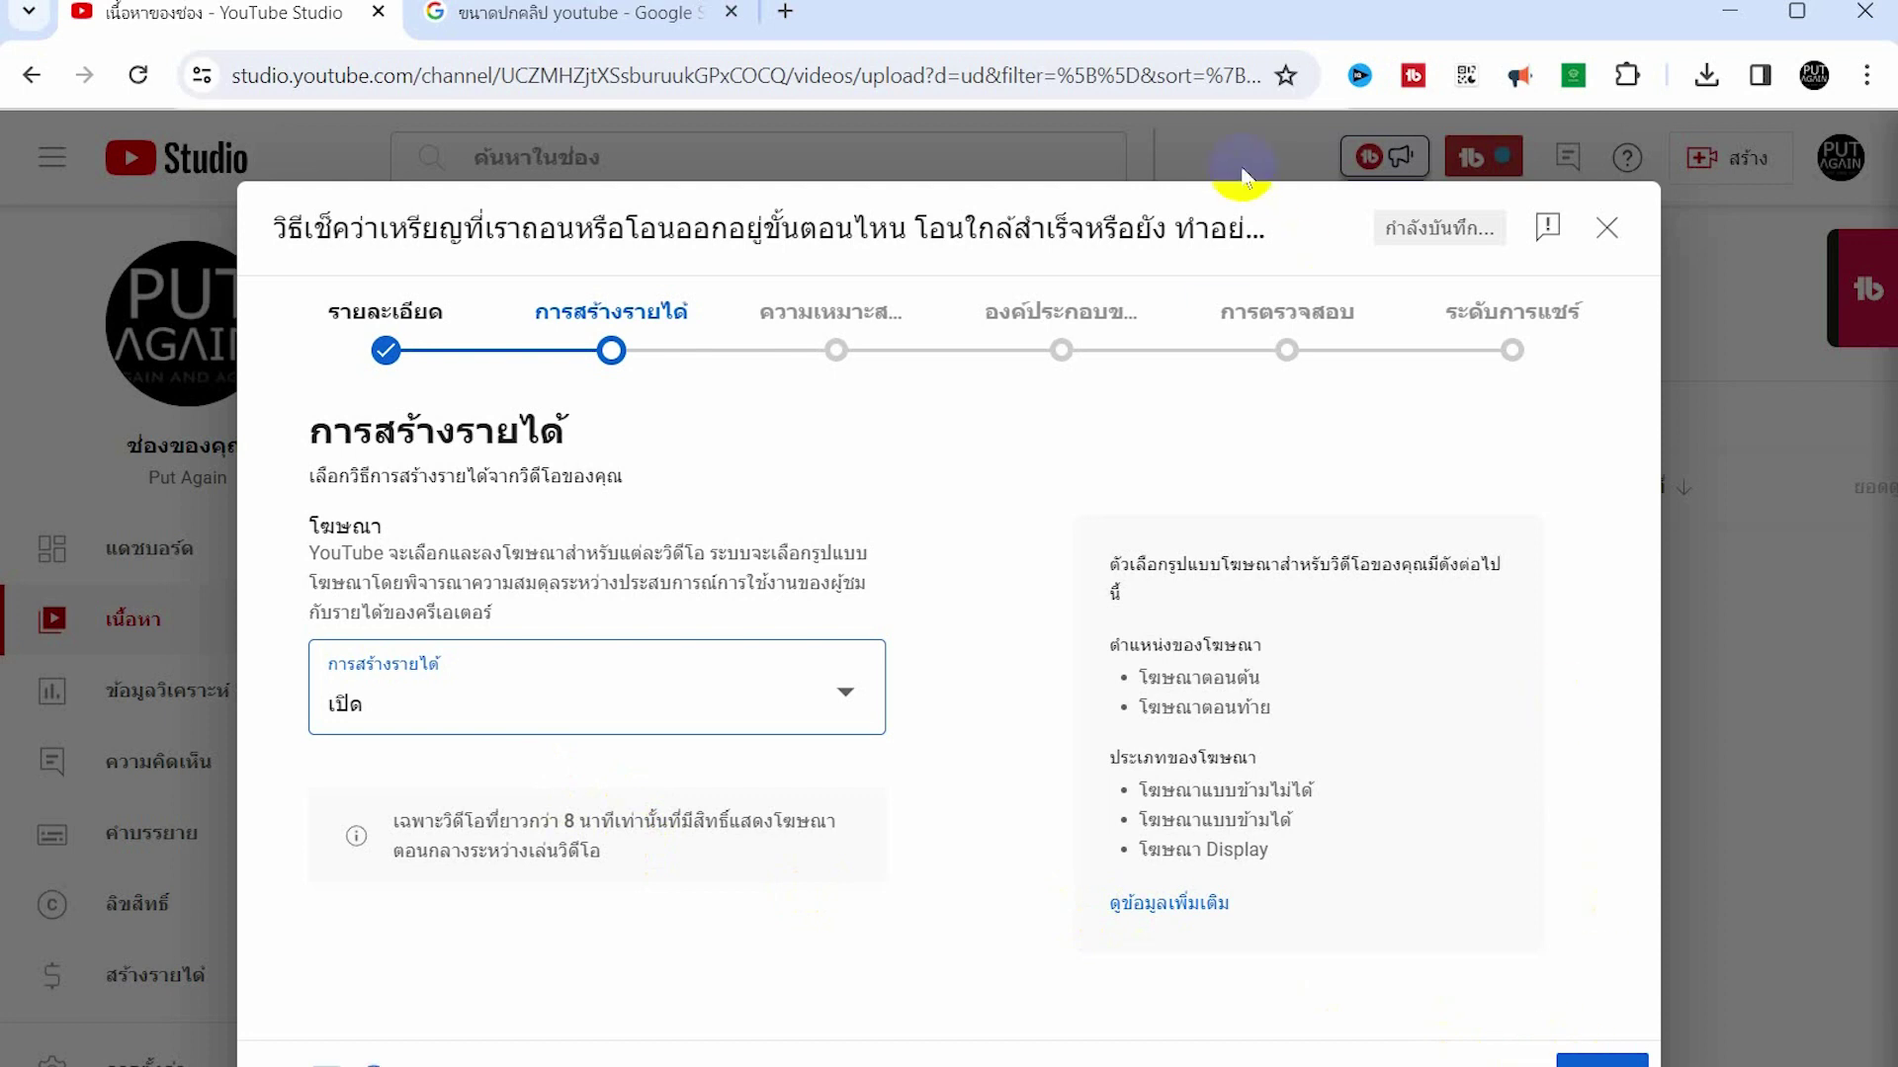
# Continue to the ad suitability stage and read through all its content categories, from inappropriate language to controversial issues.
pyautogui.doubleClick(1214, 30)
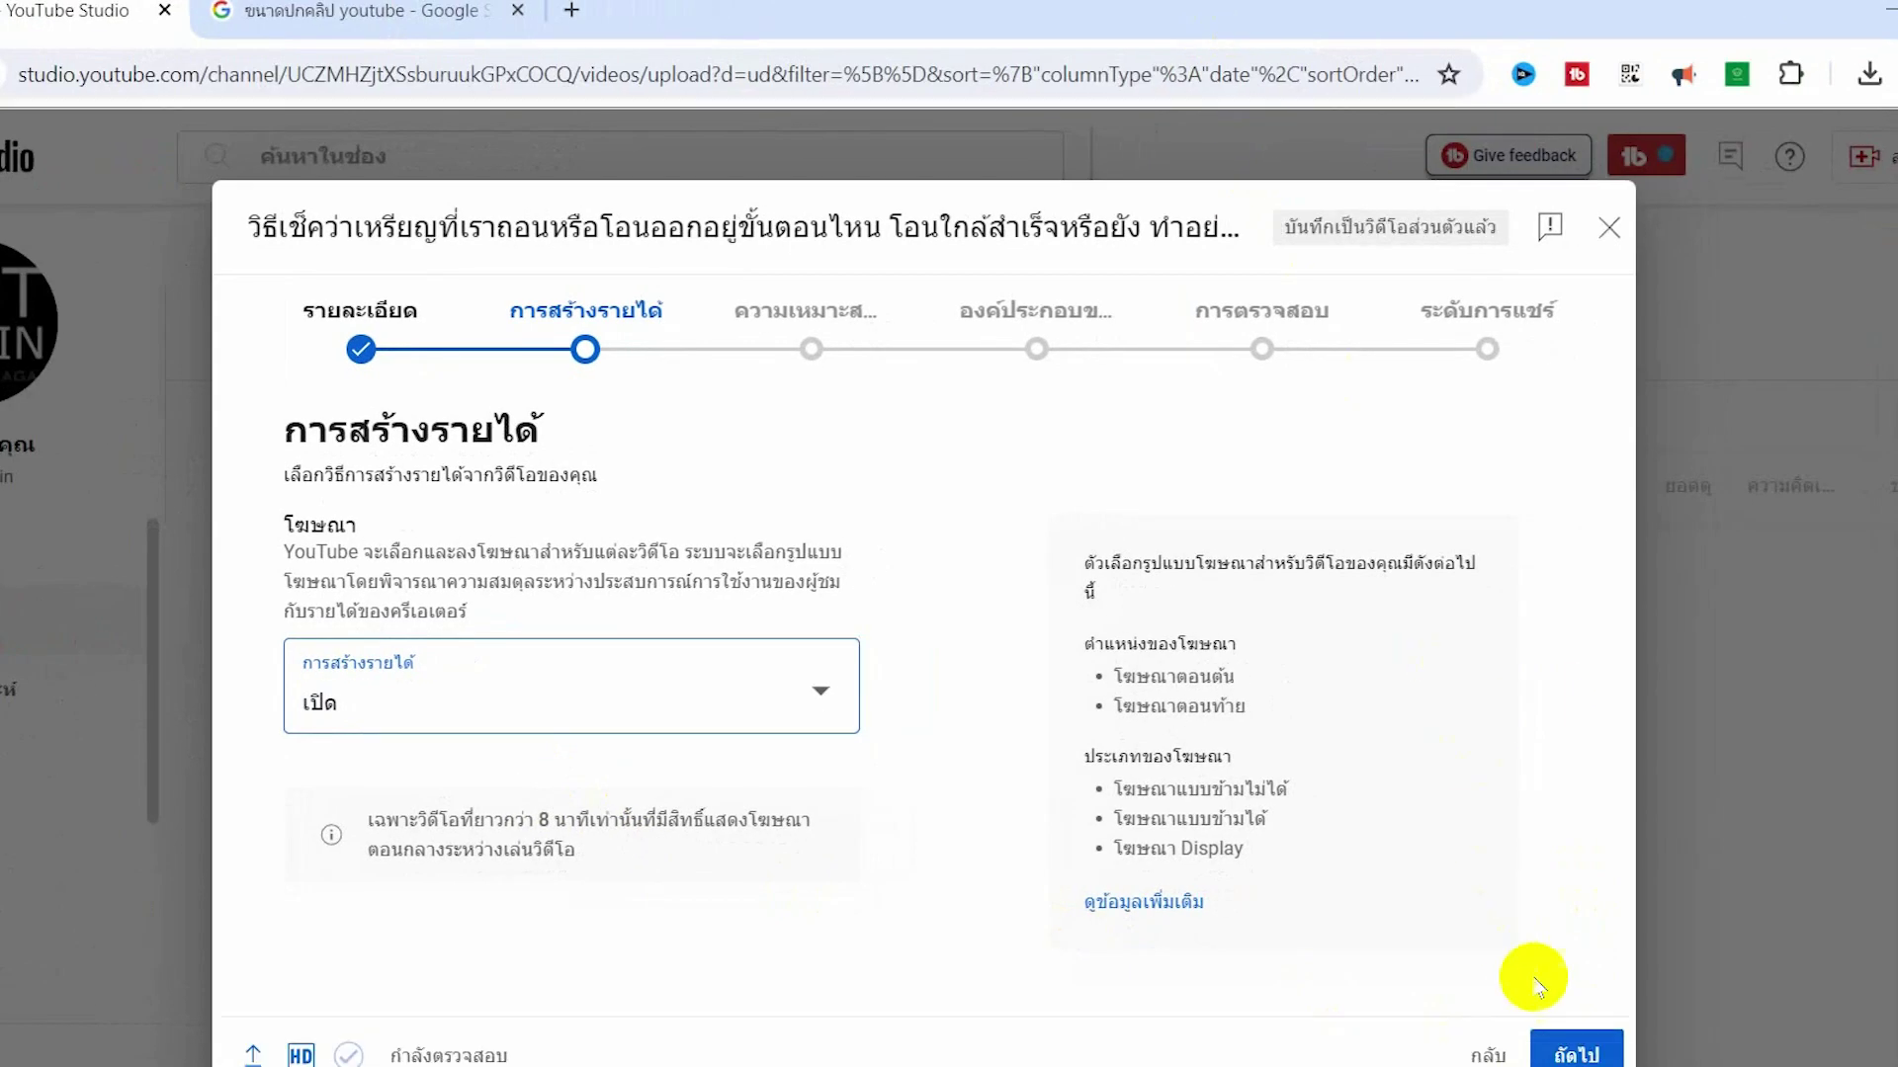
pyautogui.click(1560, 1056)
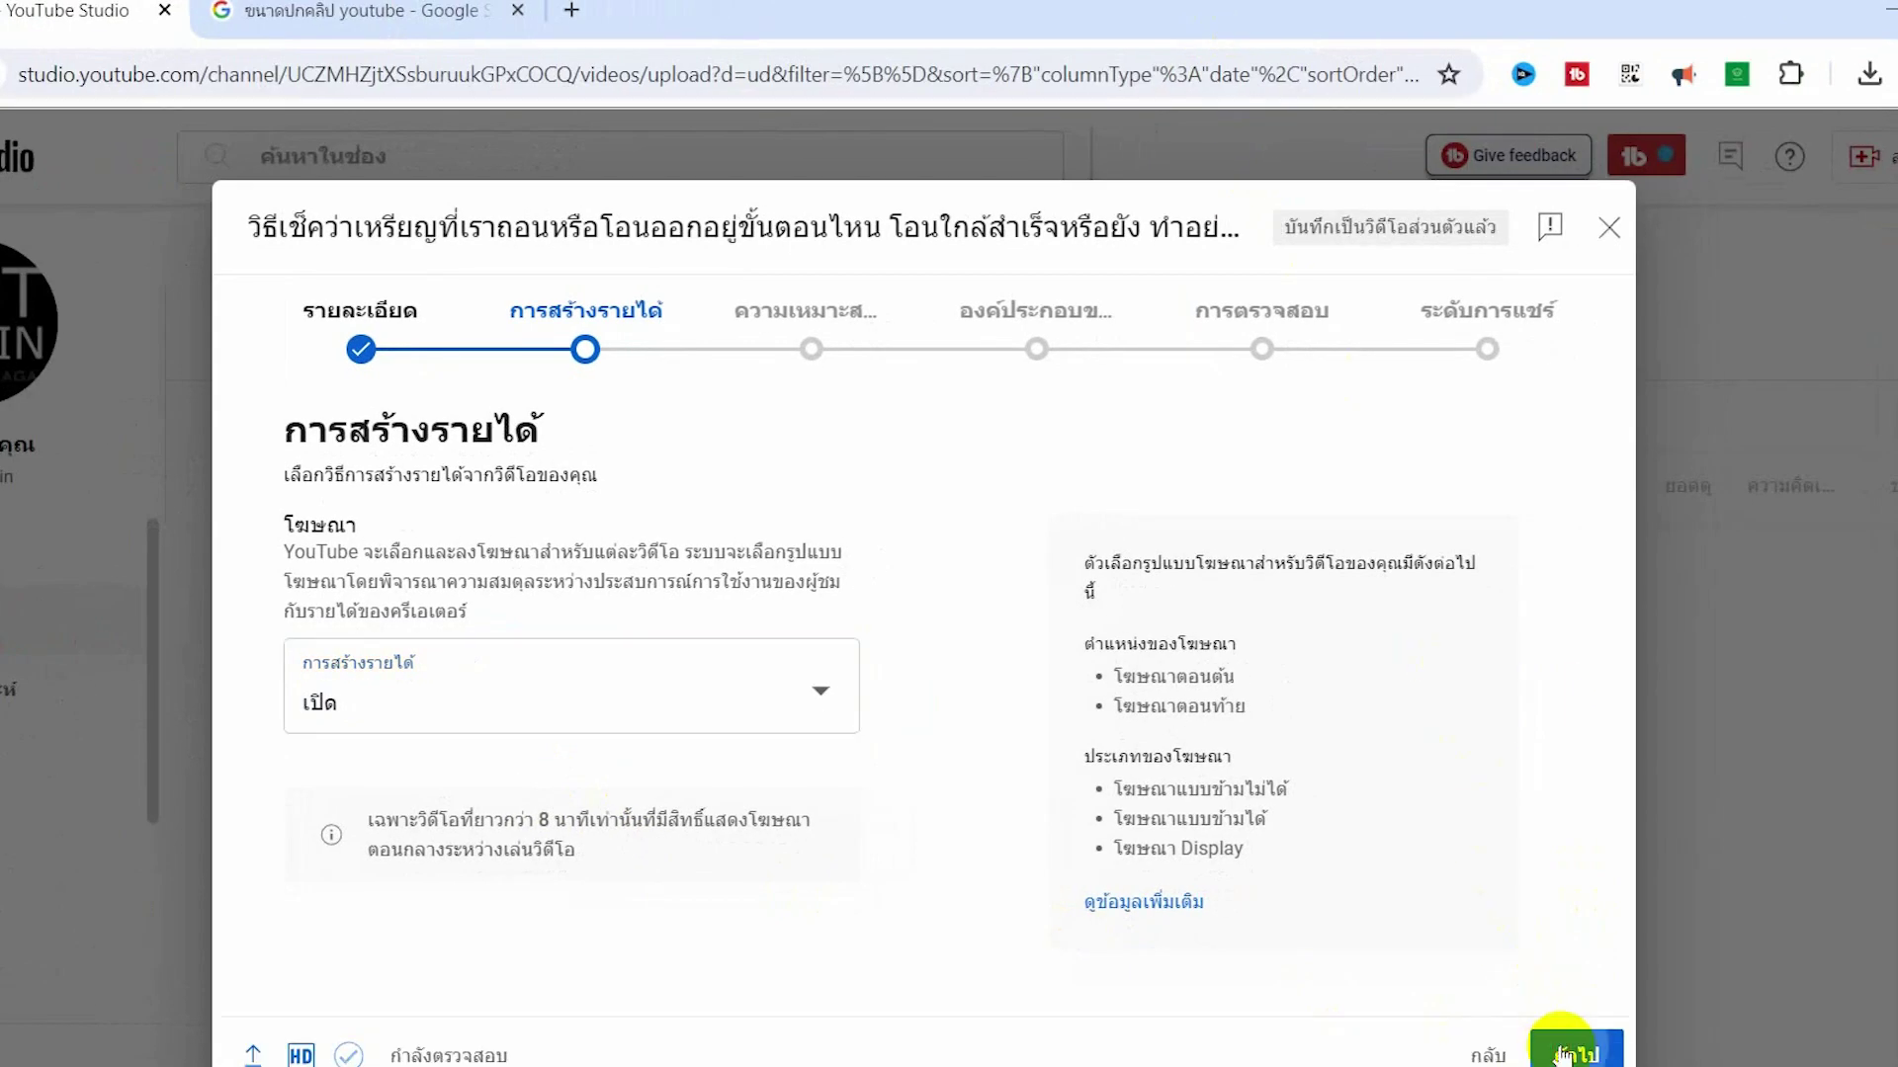
pyautogui.scroll(-10, 931, 692)
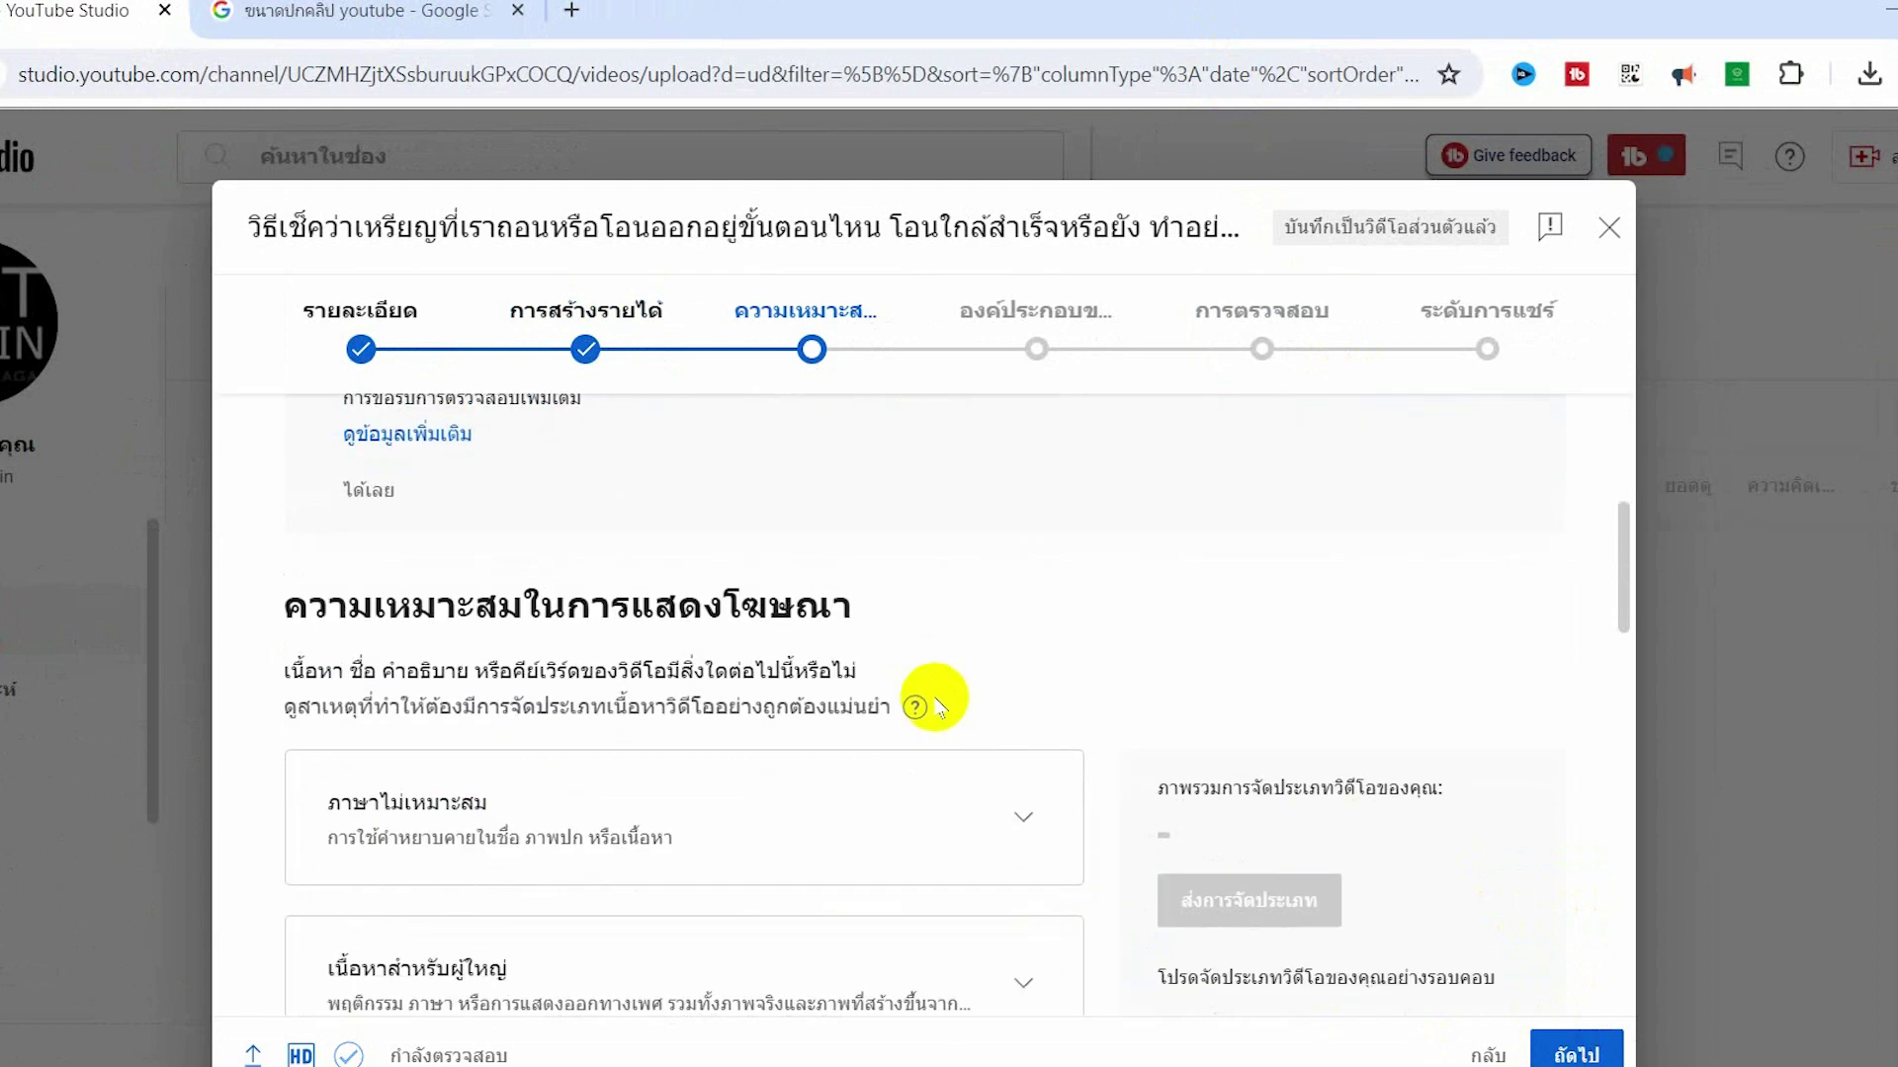
pyautogui.scroll(-7, 1023, 776)
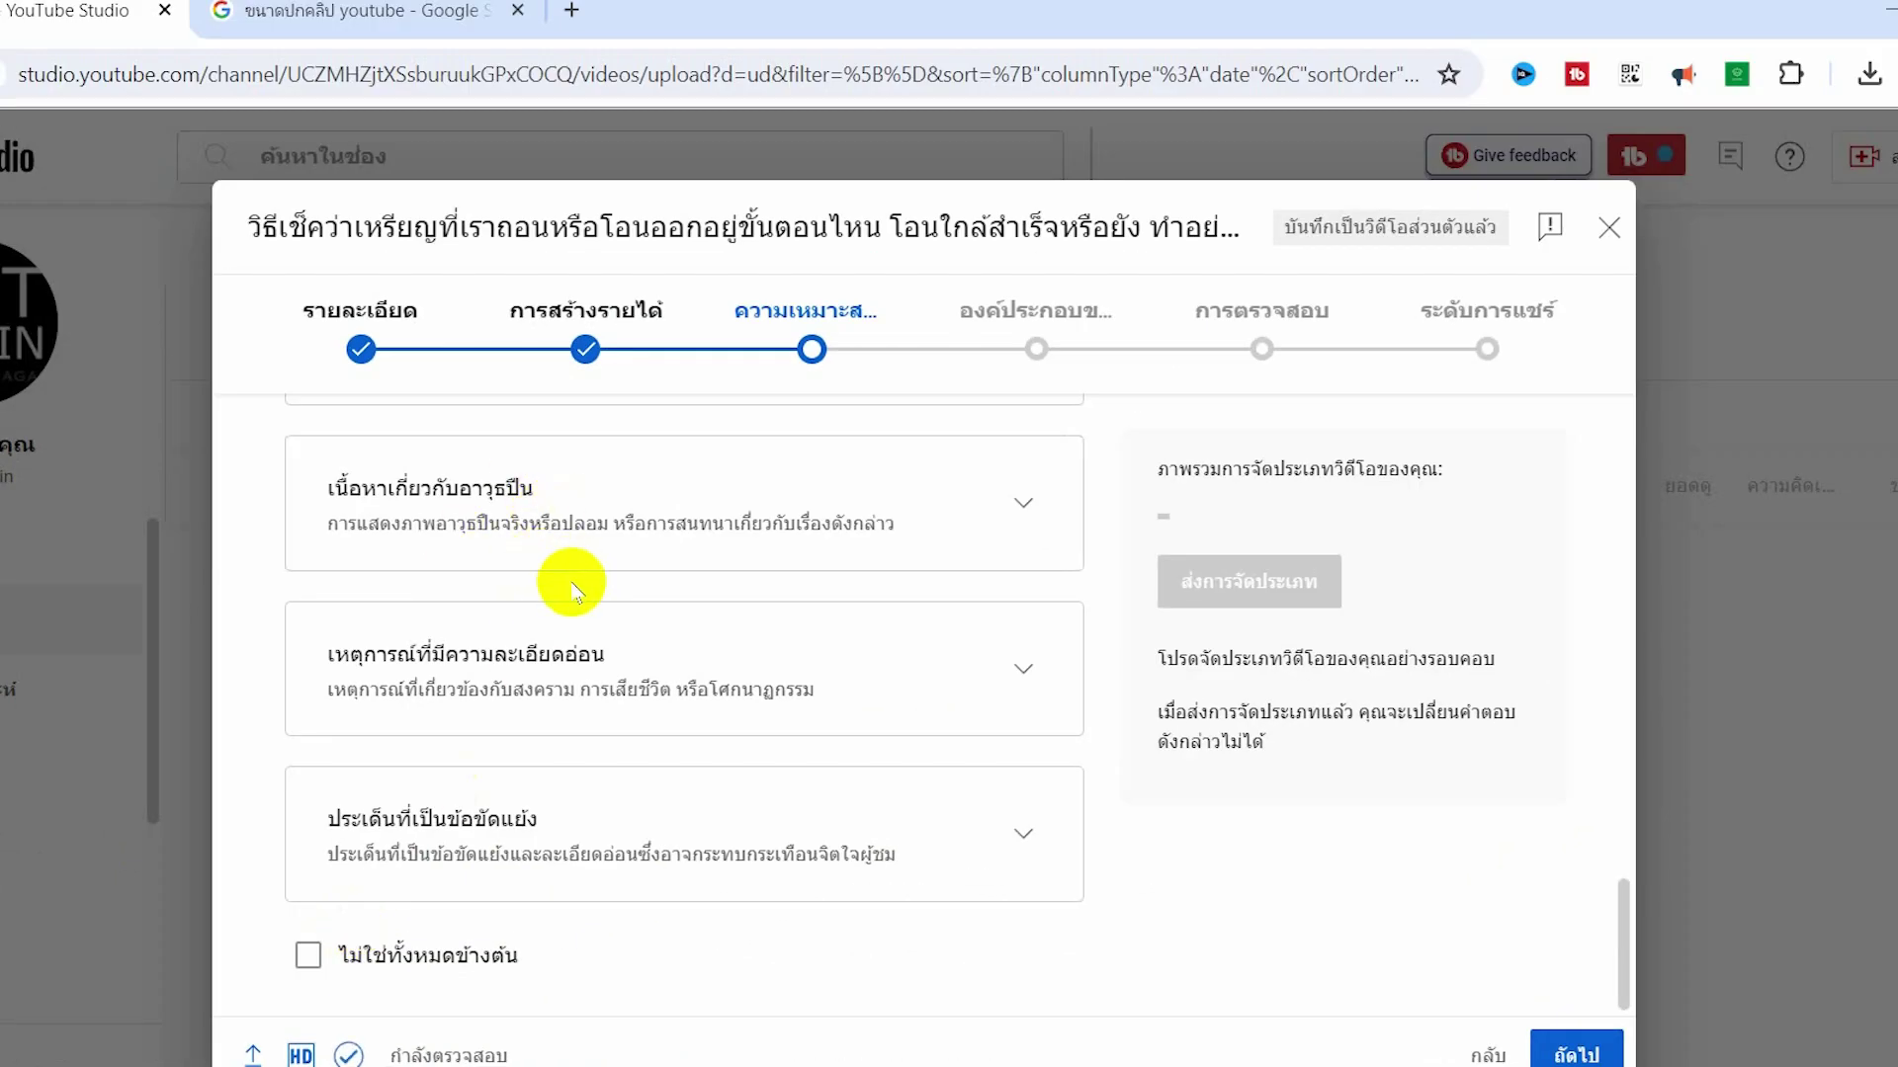
pyautogui.scroll(6, 519, 554)
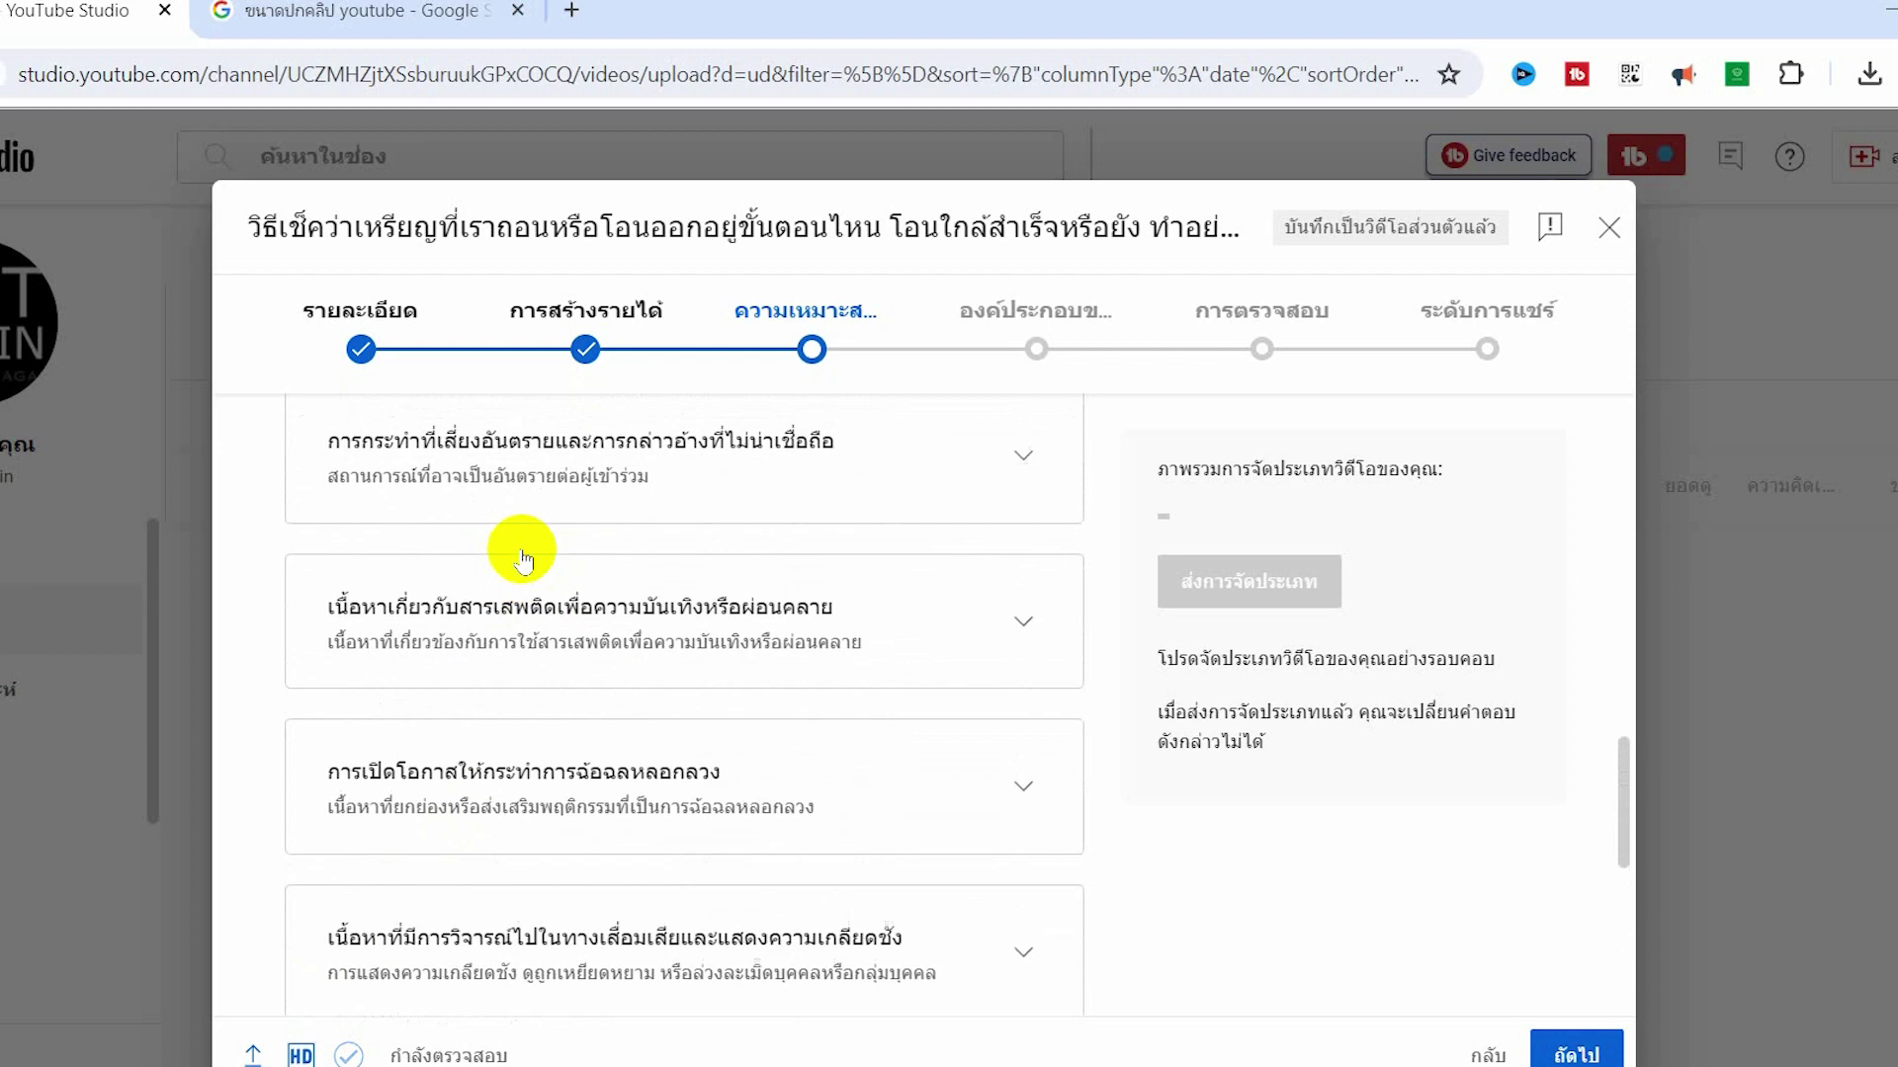
pyautogui.scroll(6, 521, 558)
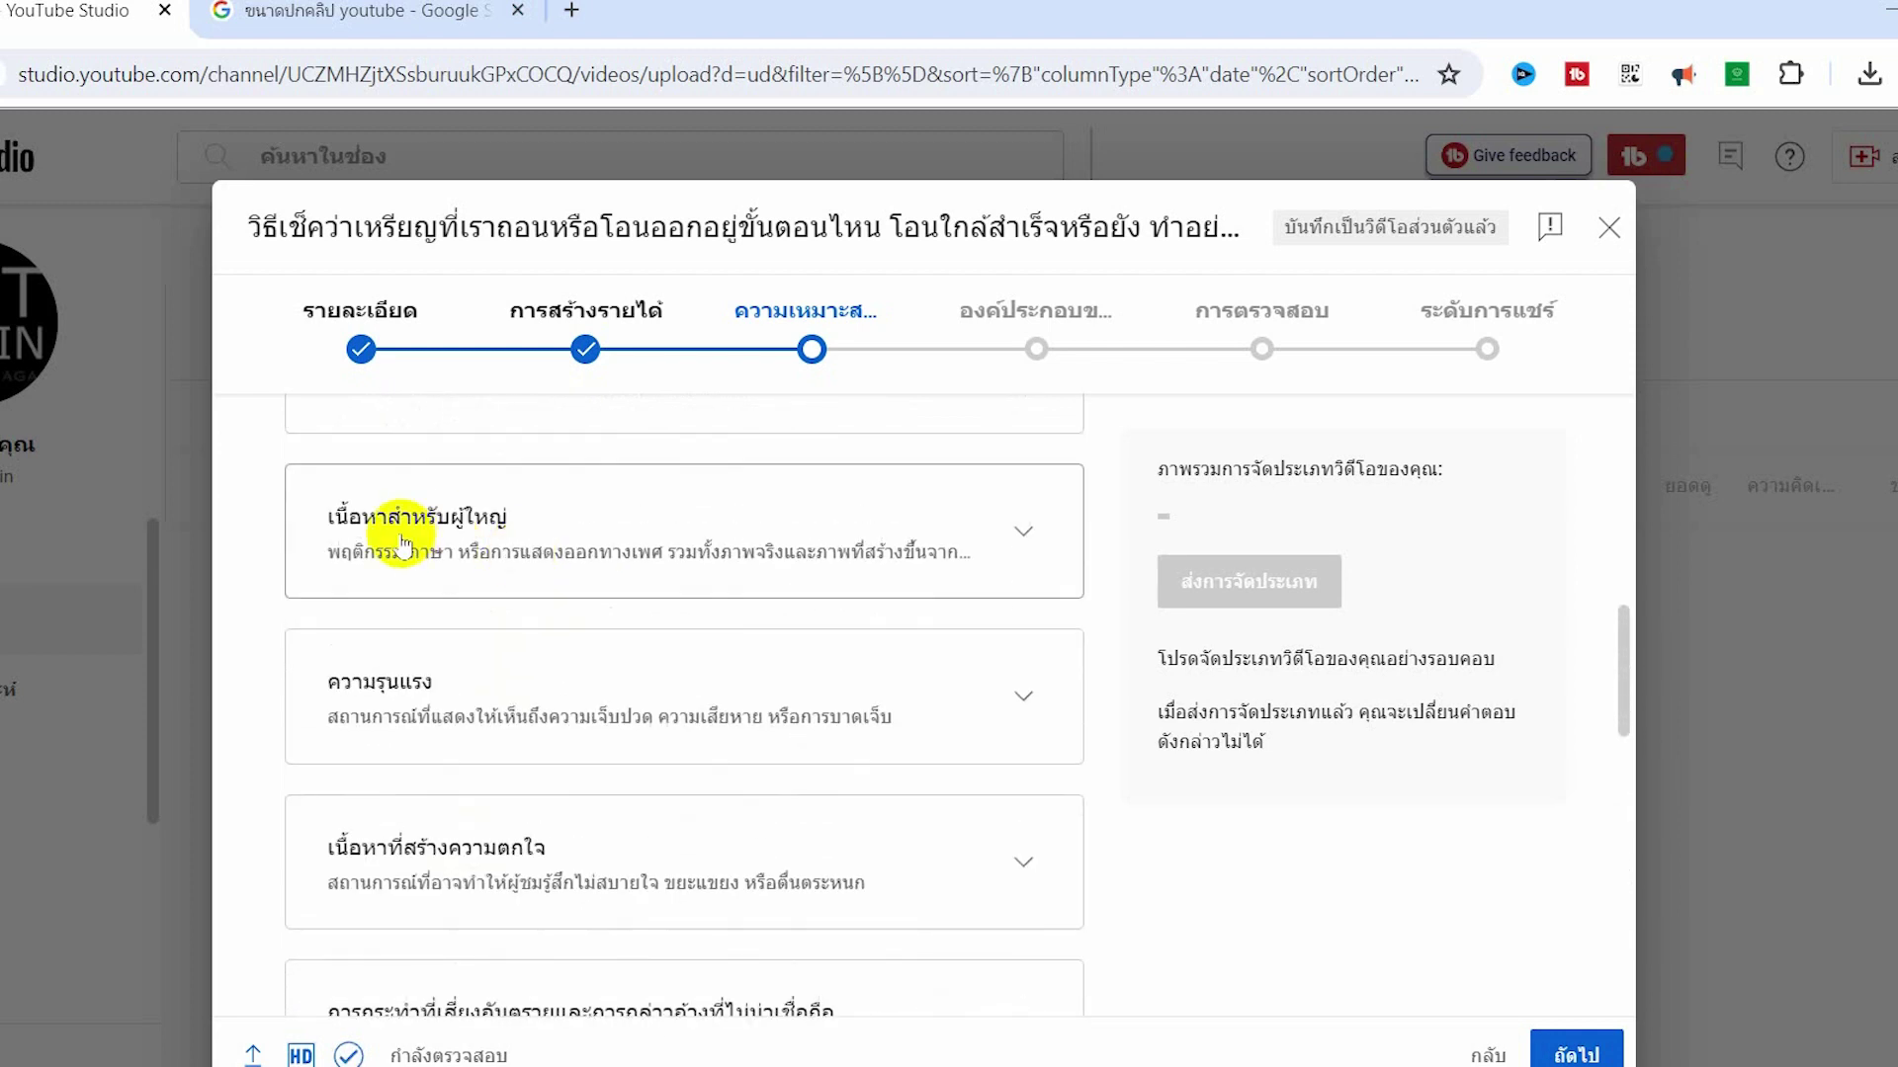
pyautogui.scroll(2, 402, 542)
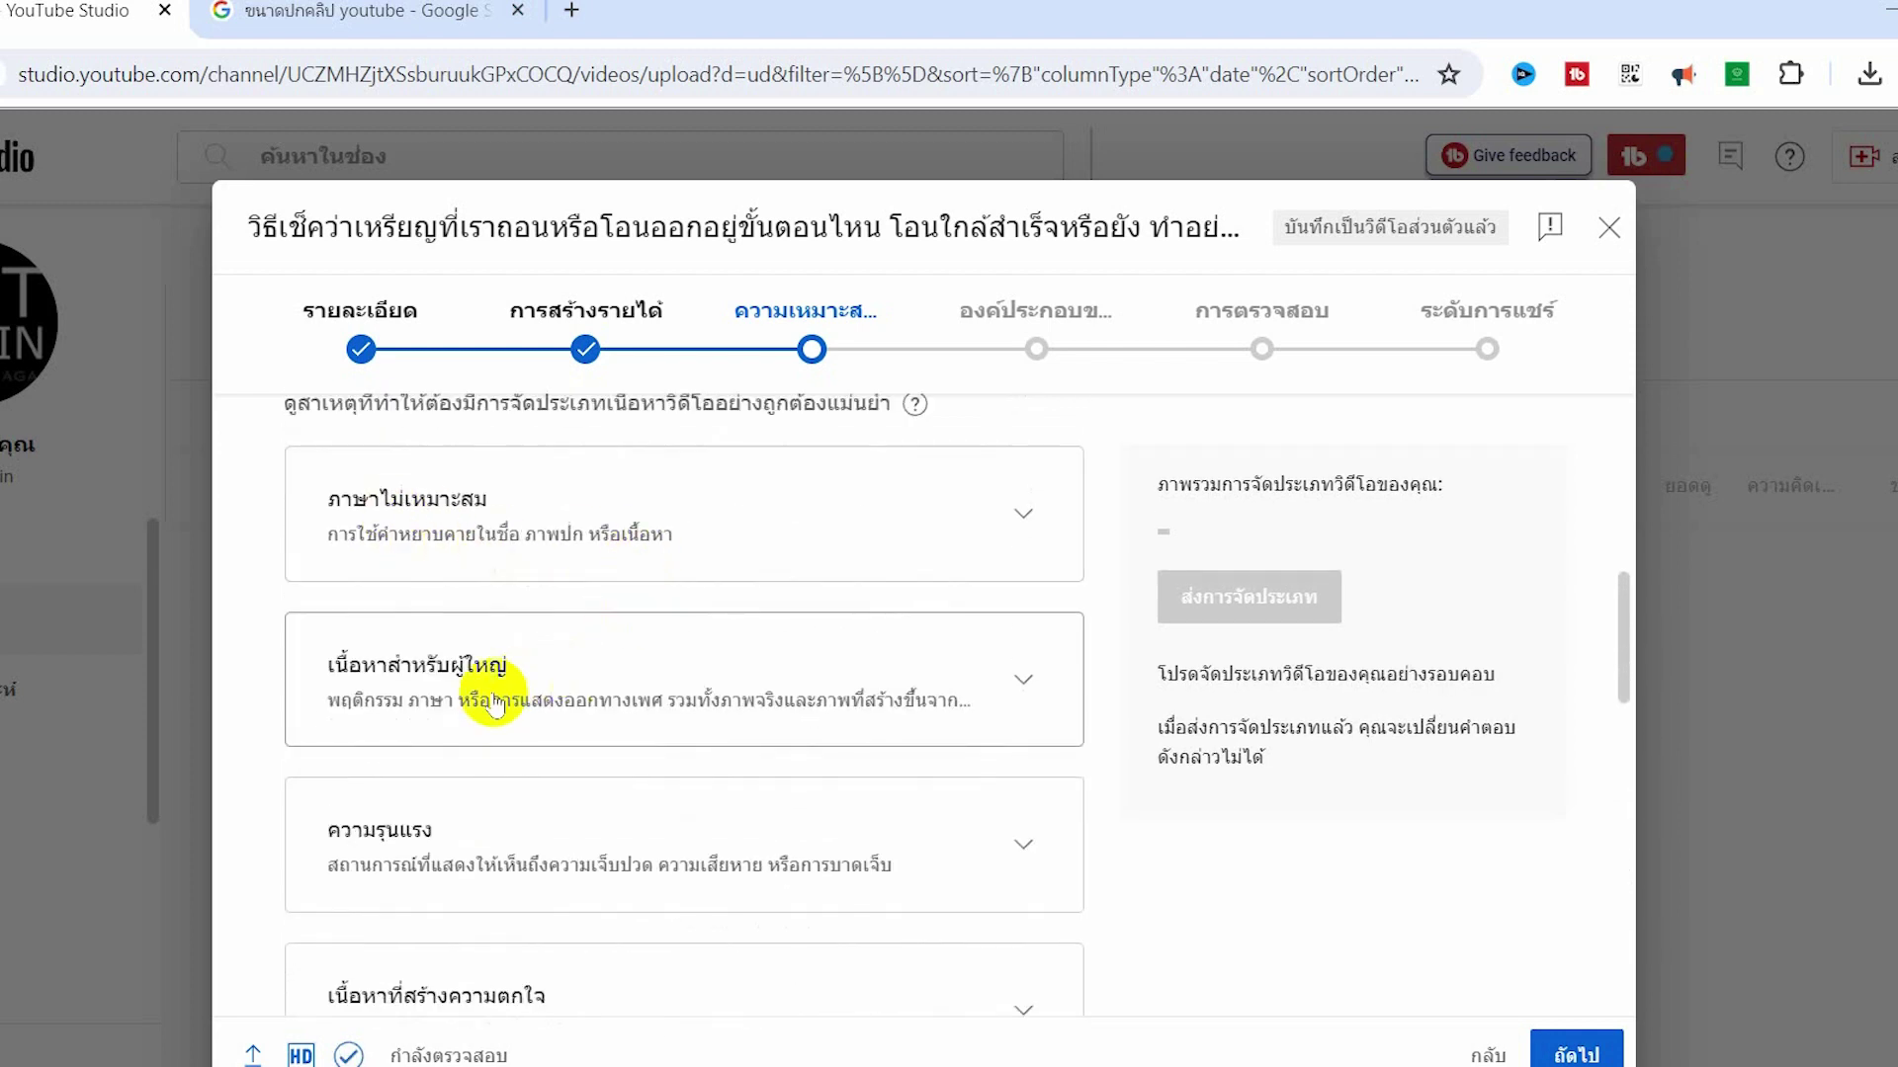
pyautogui.scroll(-3, 485, 702)
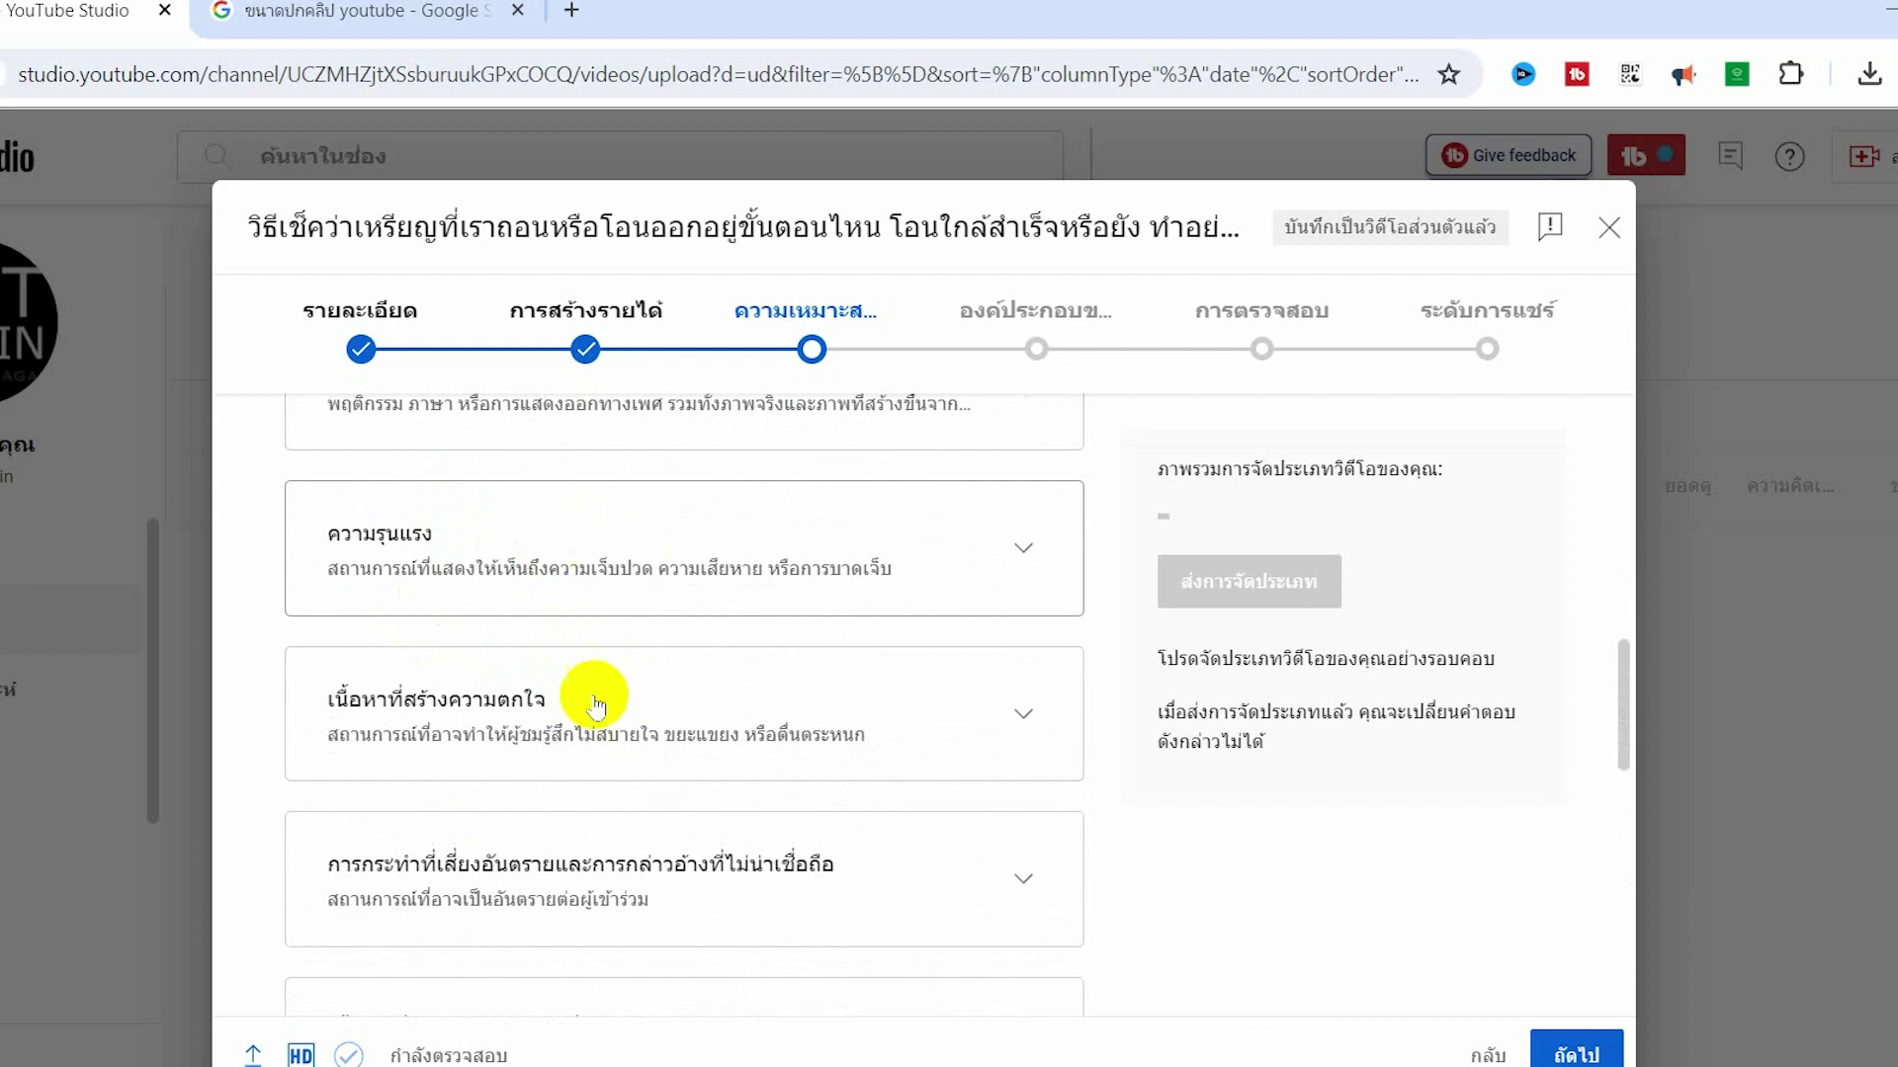
pyautogui.scroll(-3, 543, 732)
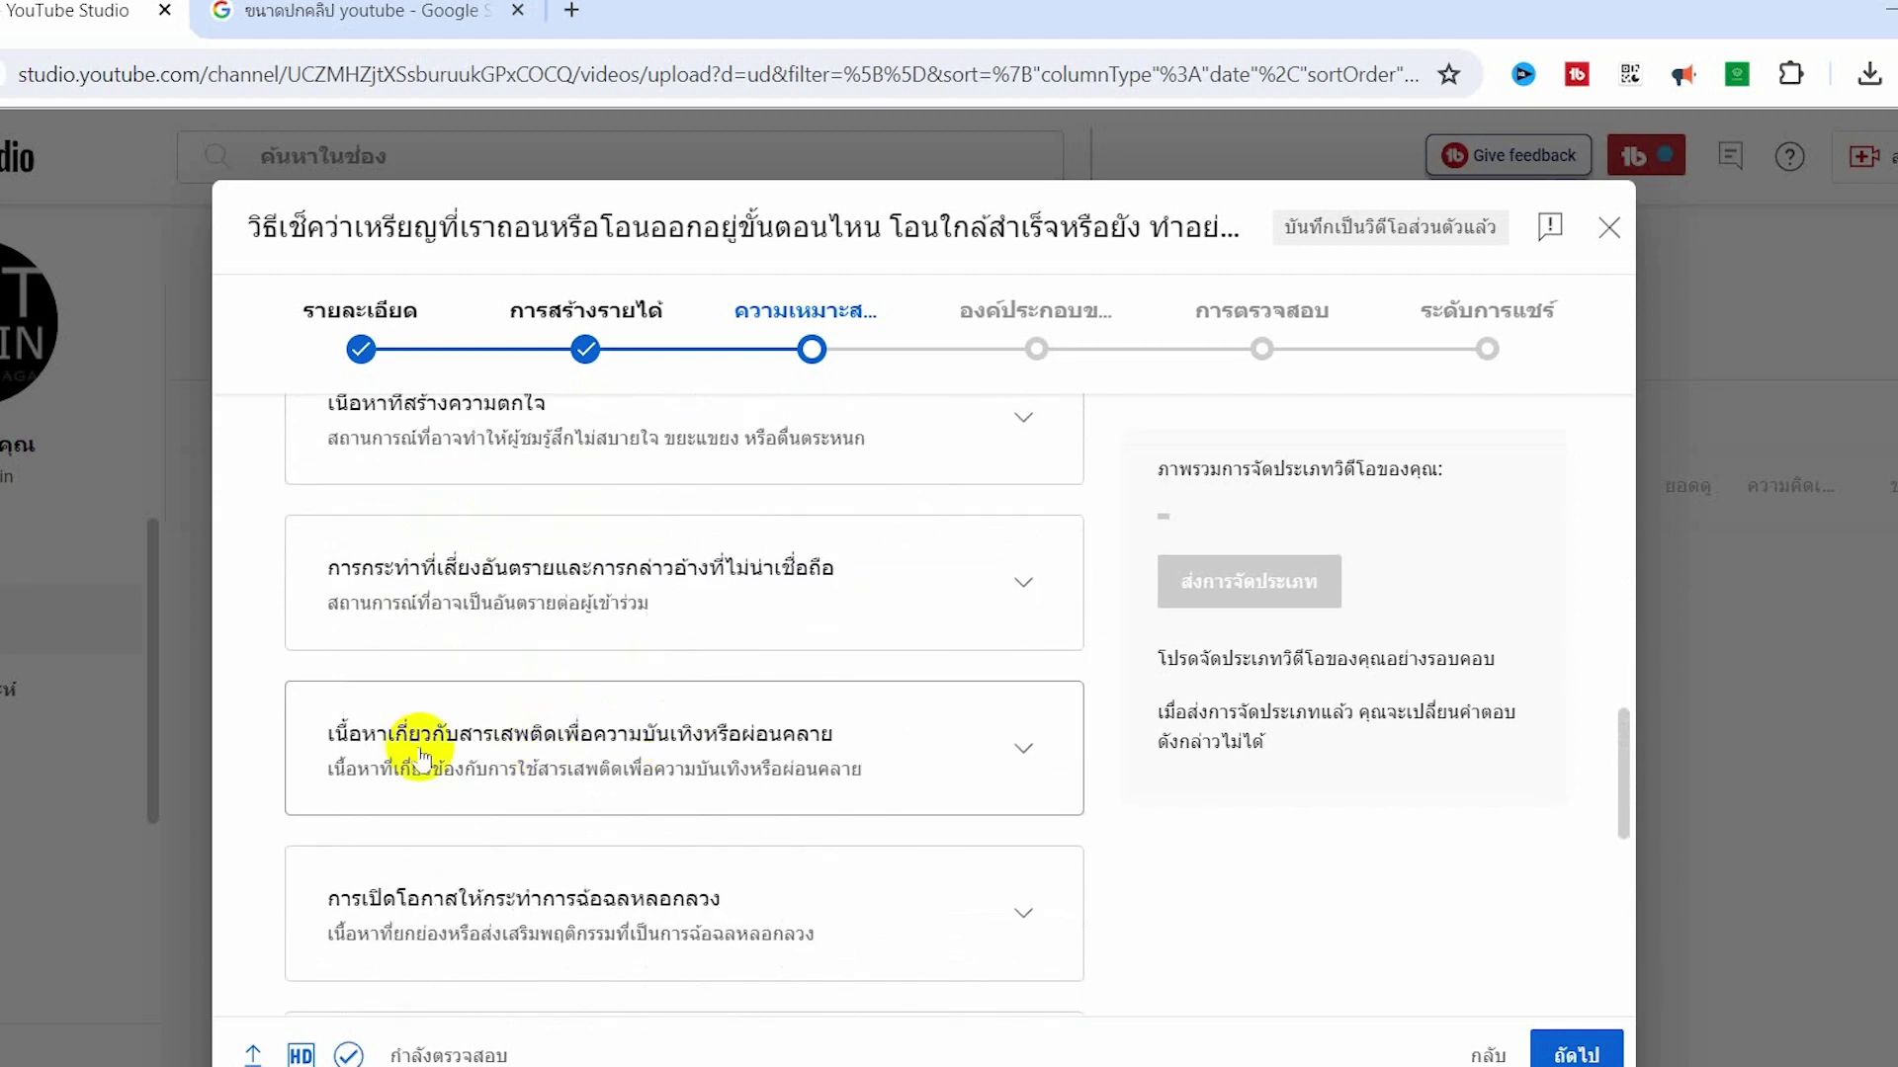
pyautogui.scroll(-3, 662, 756)
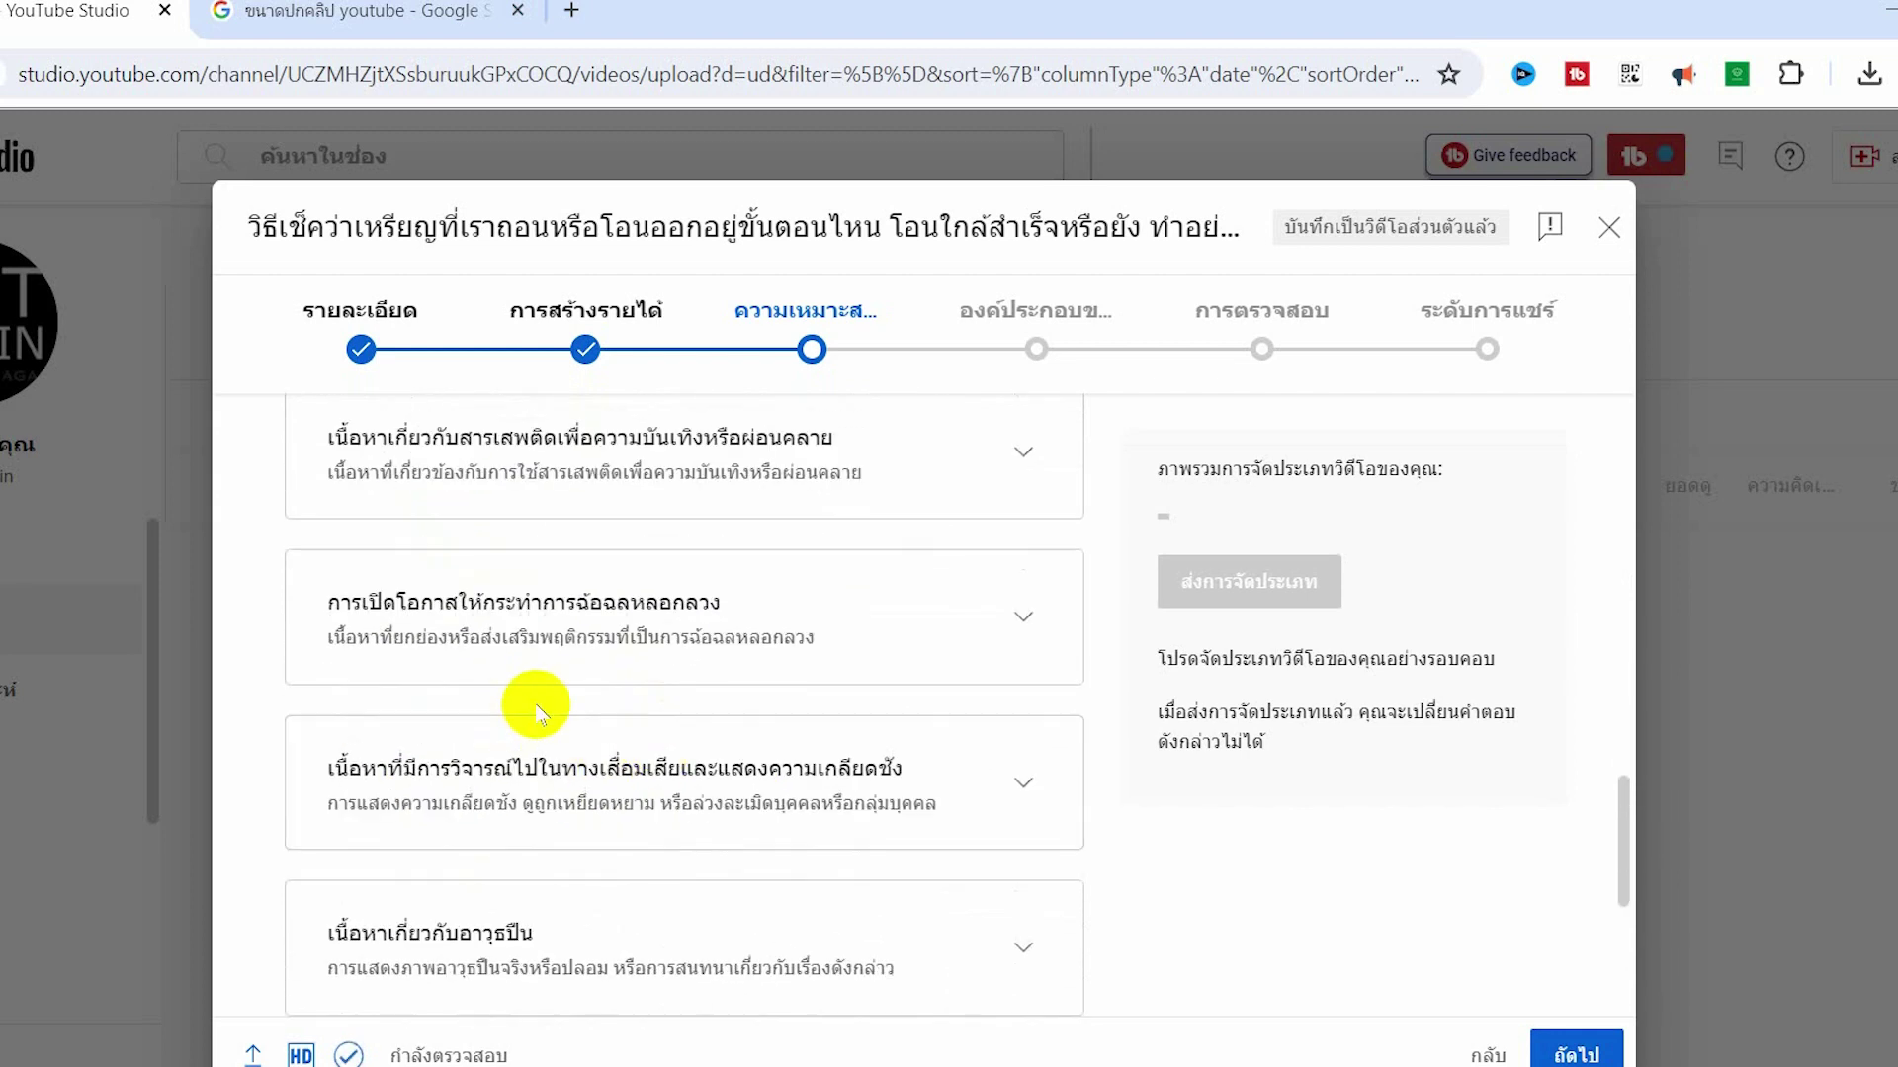
pyautogui.scroll(-4, 547, 773)
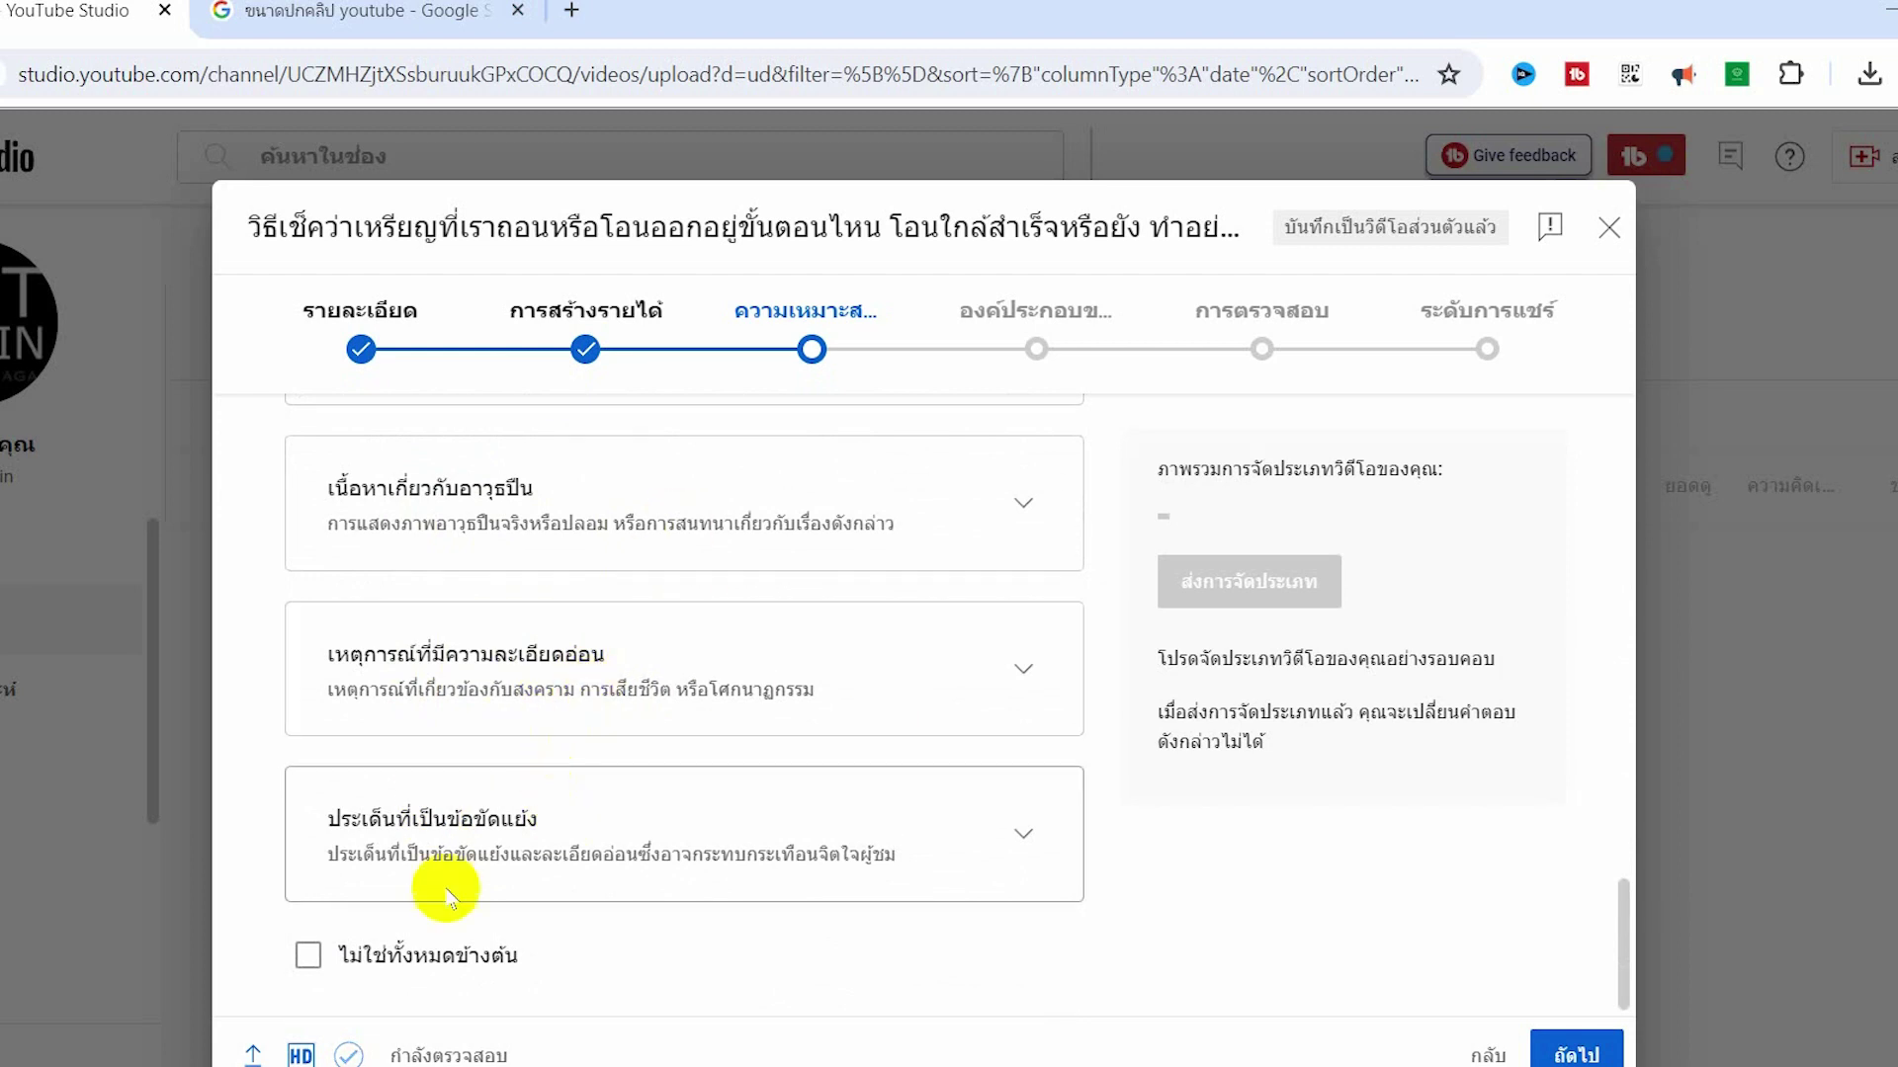
# Declare that none of the listed ad suitability categories apply to the video and submit the rating.
pyautogui.click(309, 955)
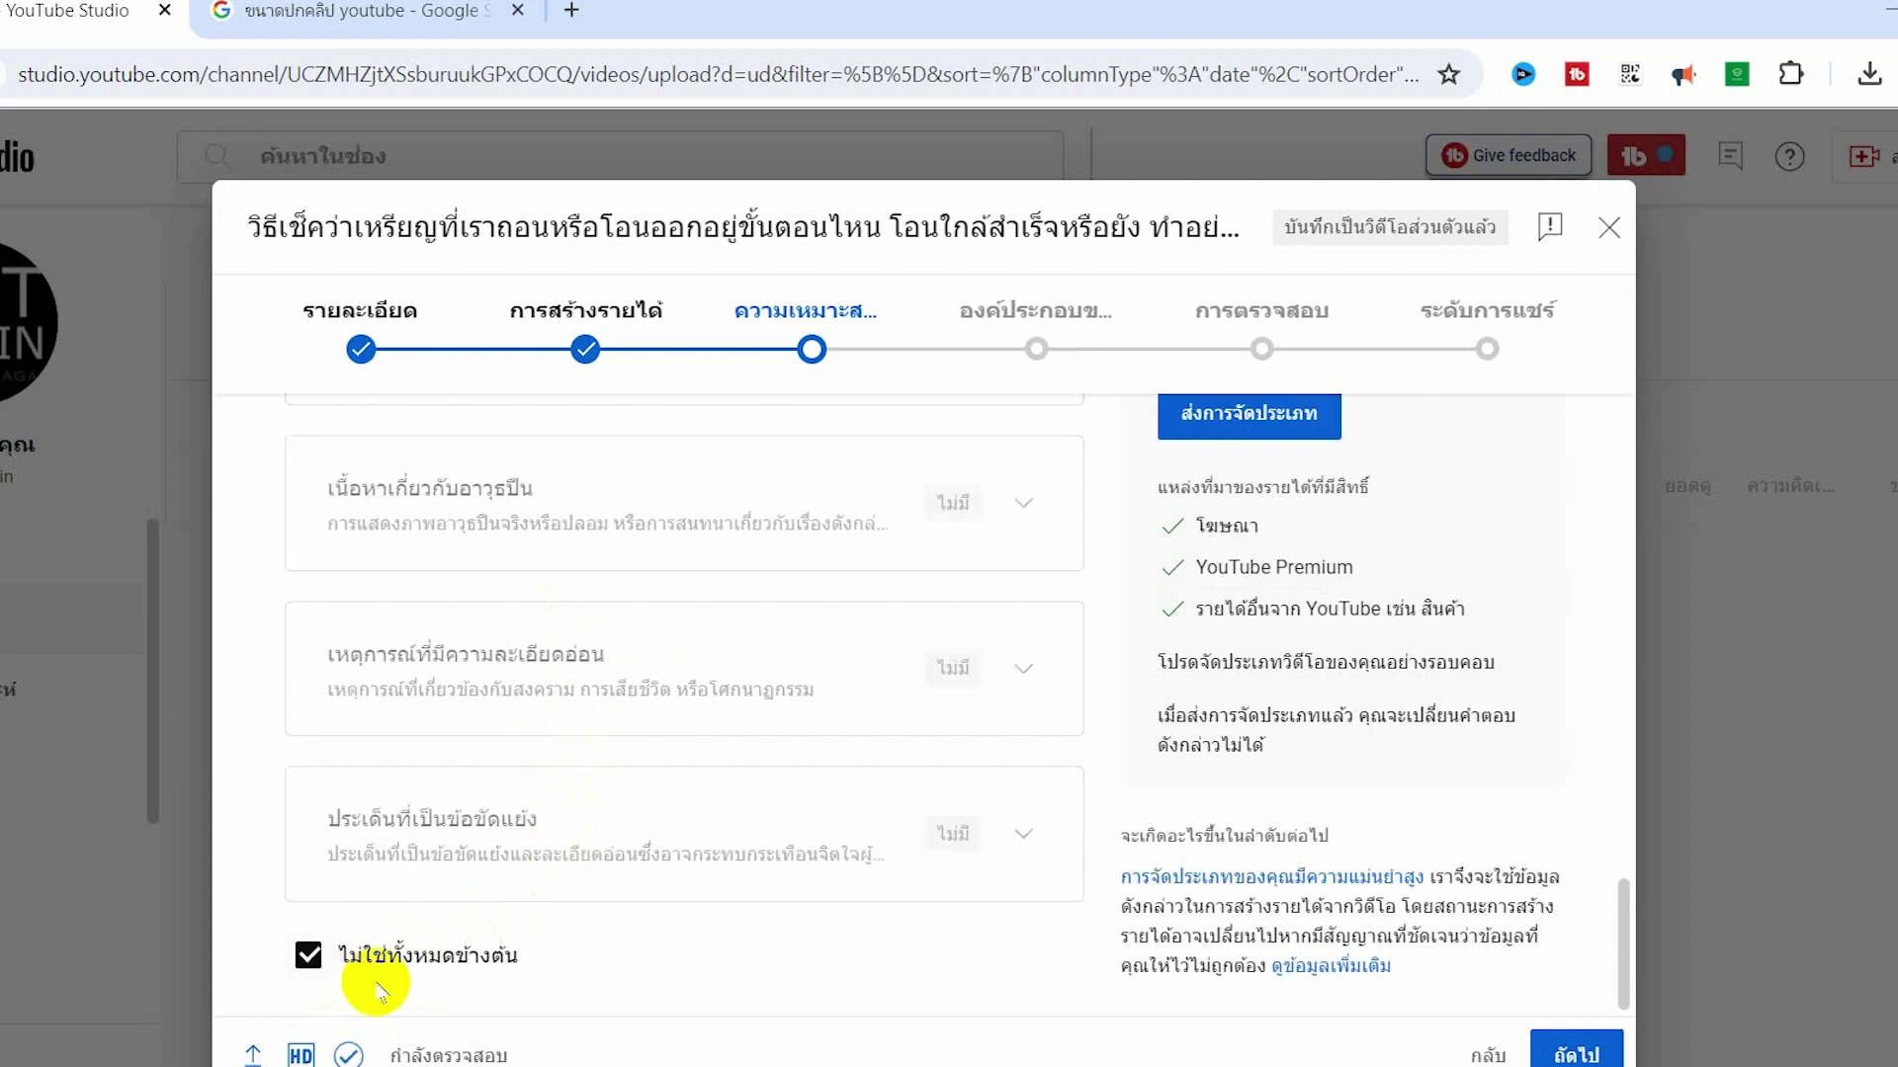
pyautogui.scroll(4, 1300, 835)
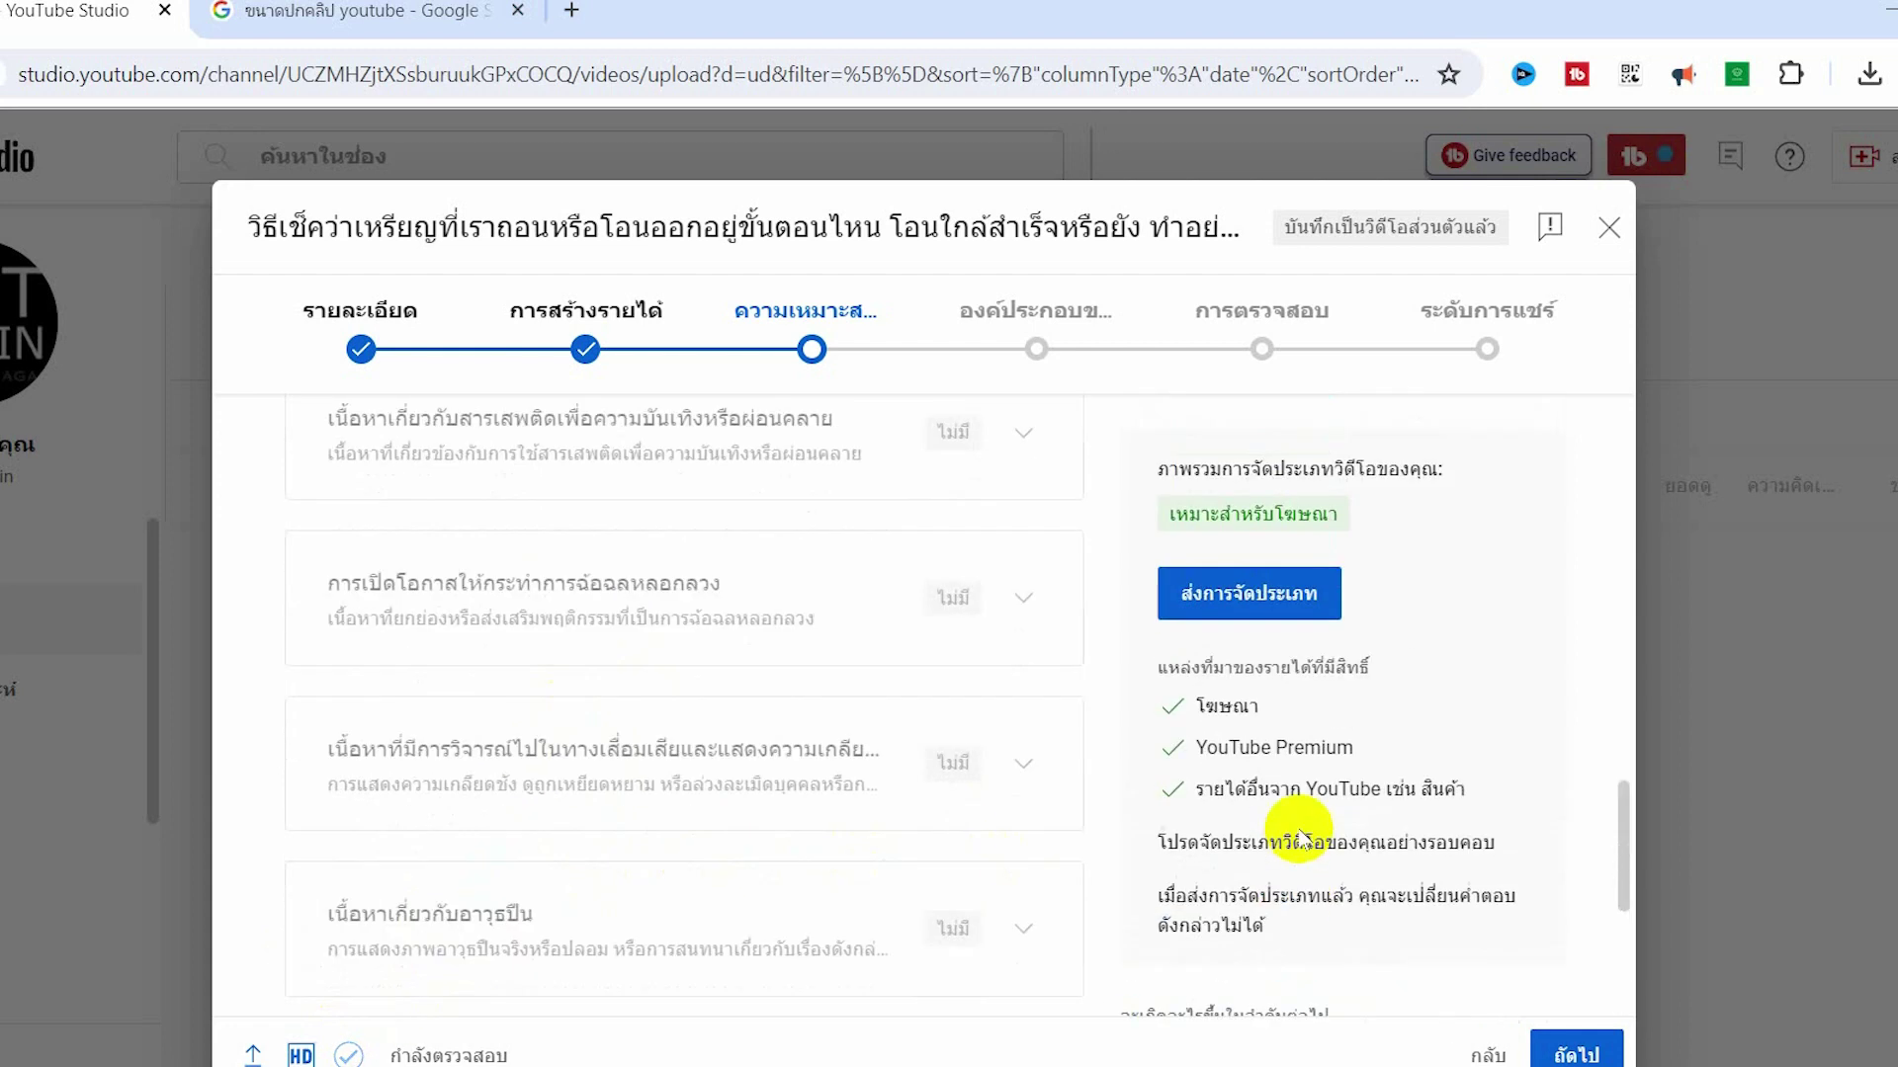
pyautogui.scroll(5, 1300, 835)
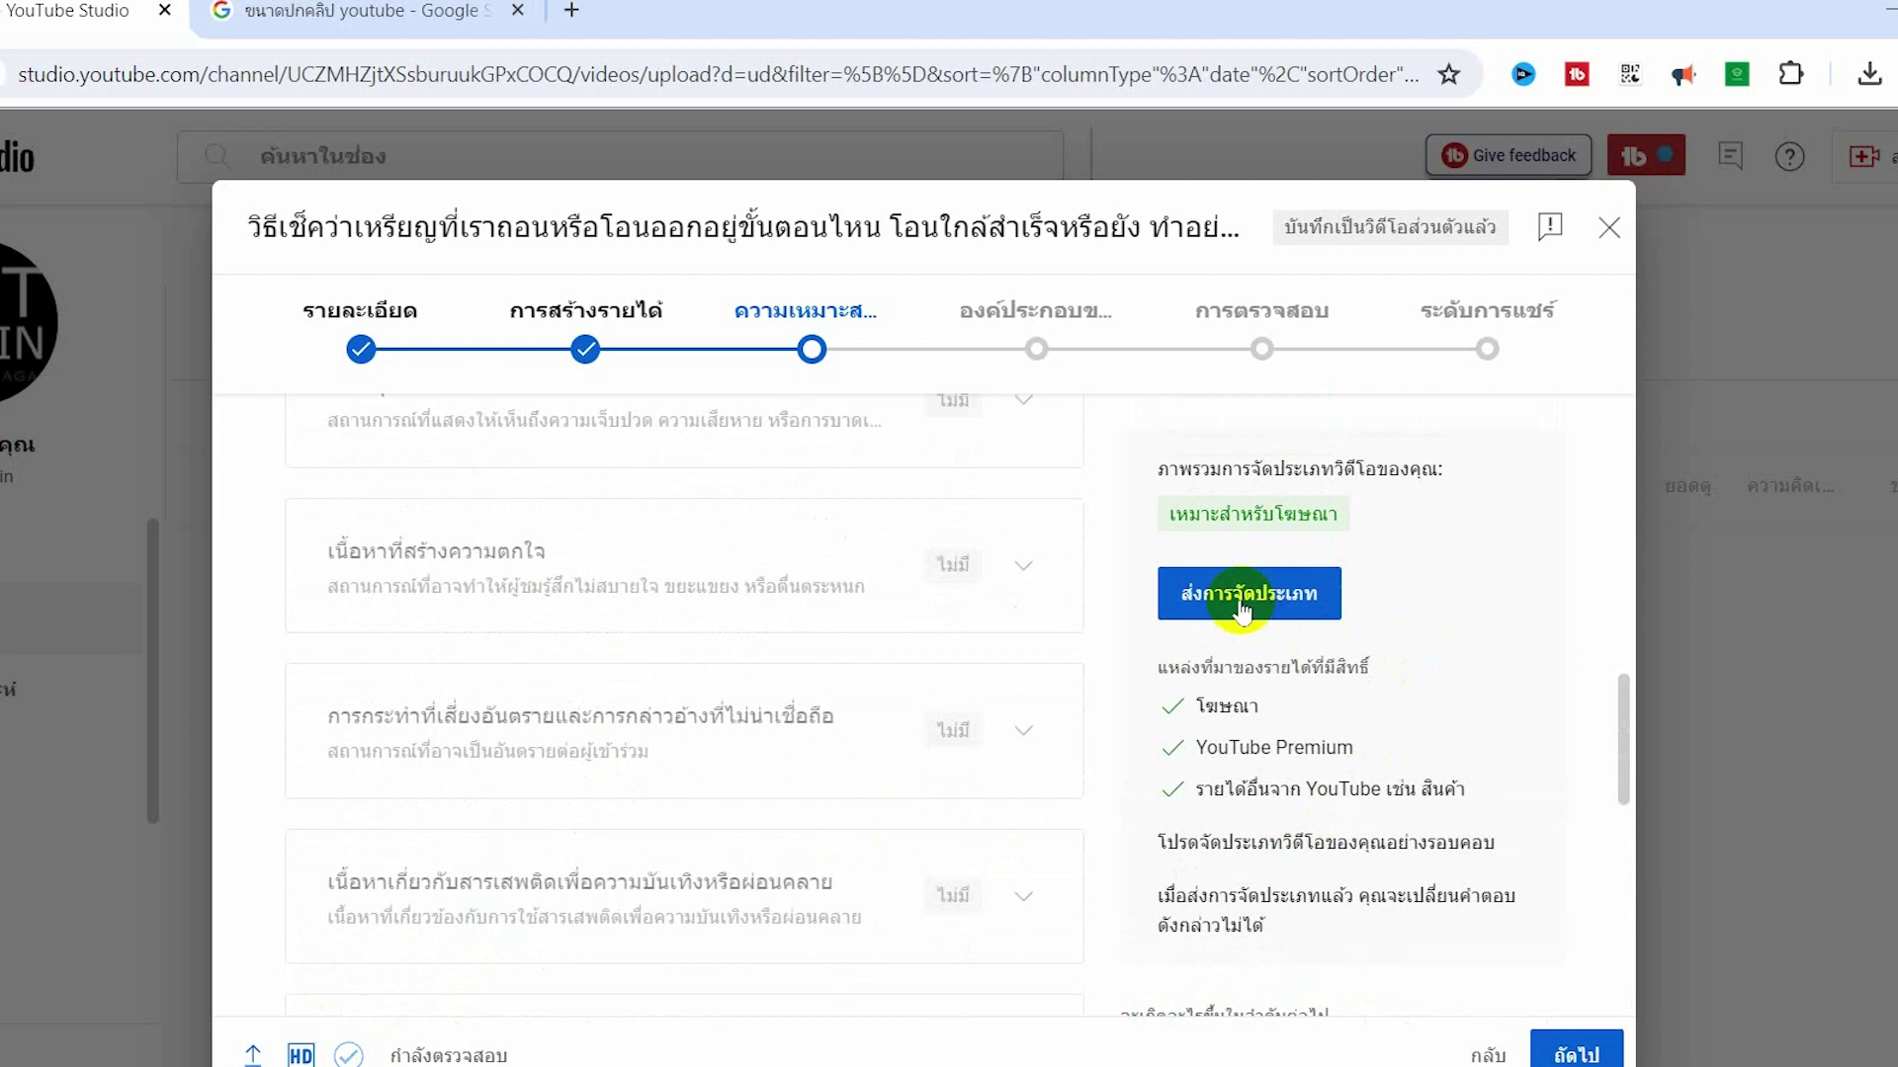
pyautogui.click(1240, 601)
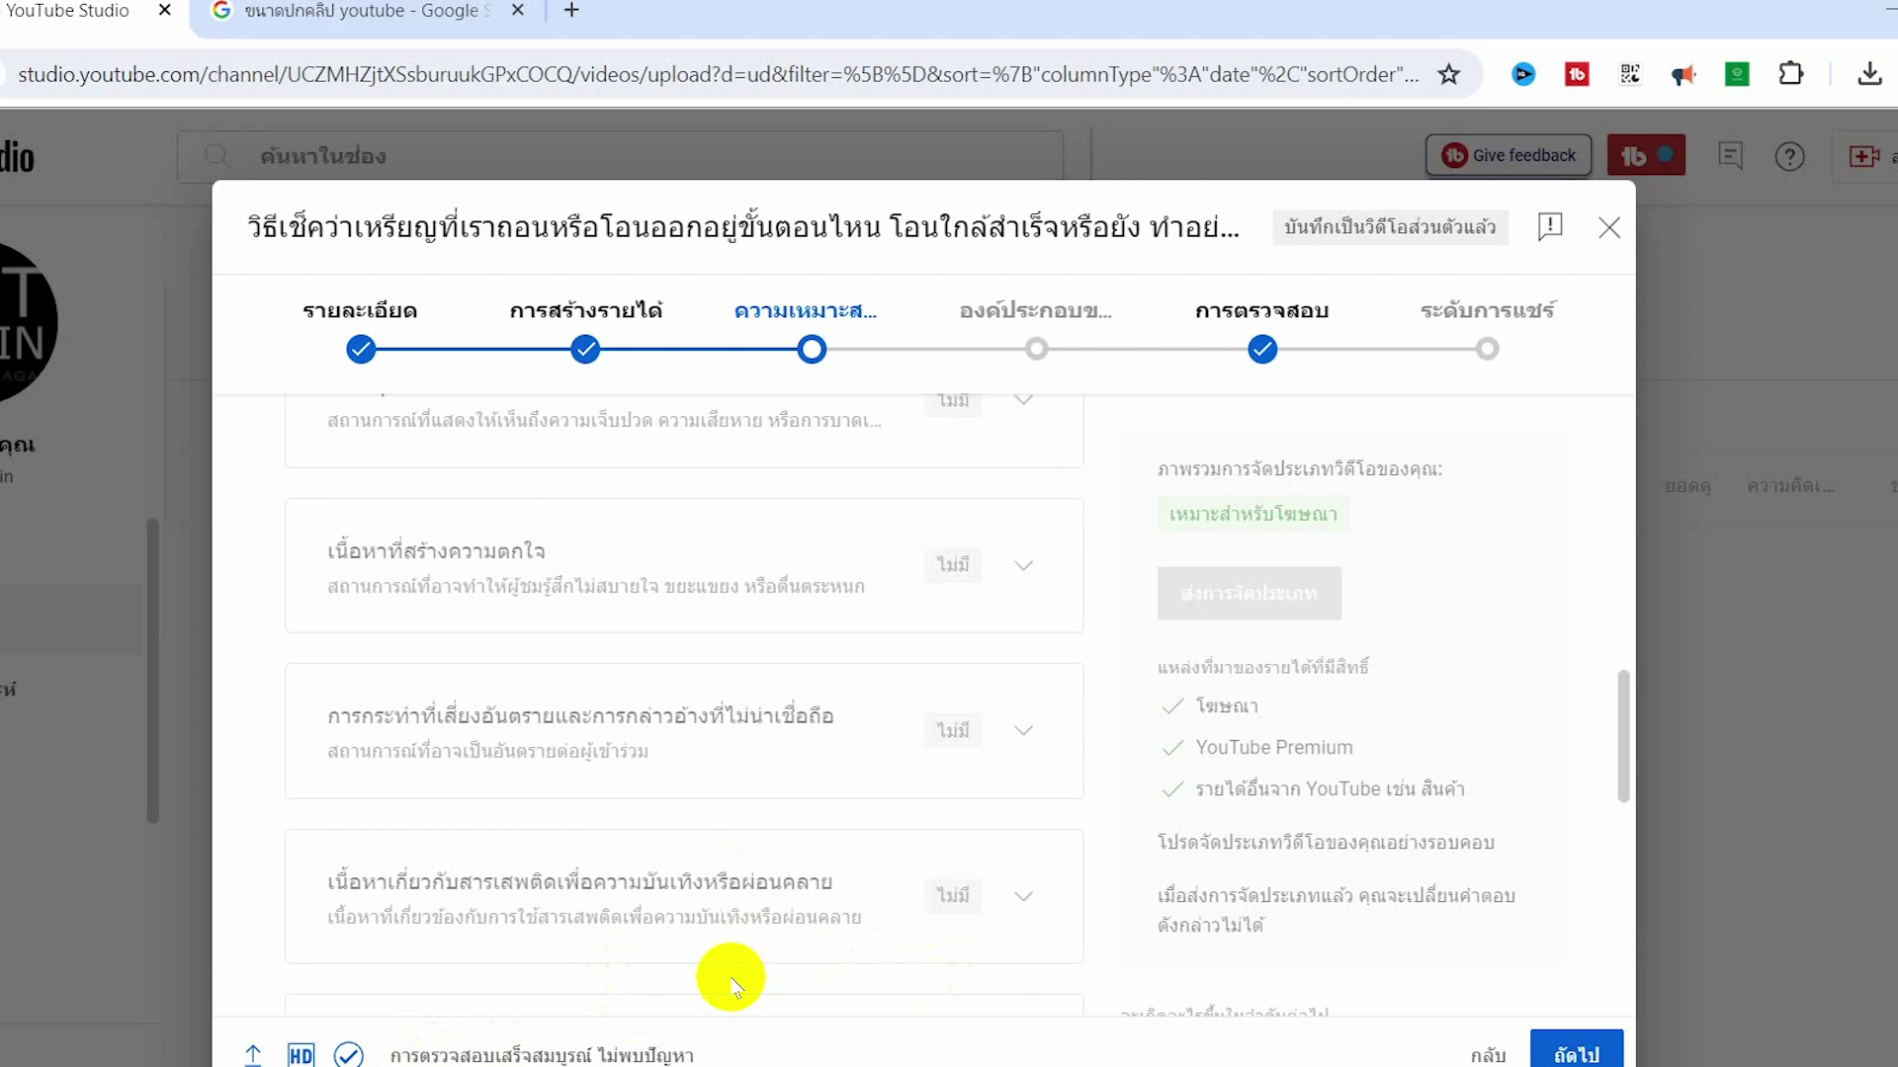
# Go through the video elements stage without adding subtitles, an end screen or cards, and continue to the checks.
pyautogui.click(1575, 1053)
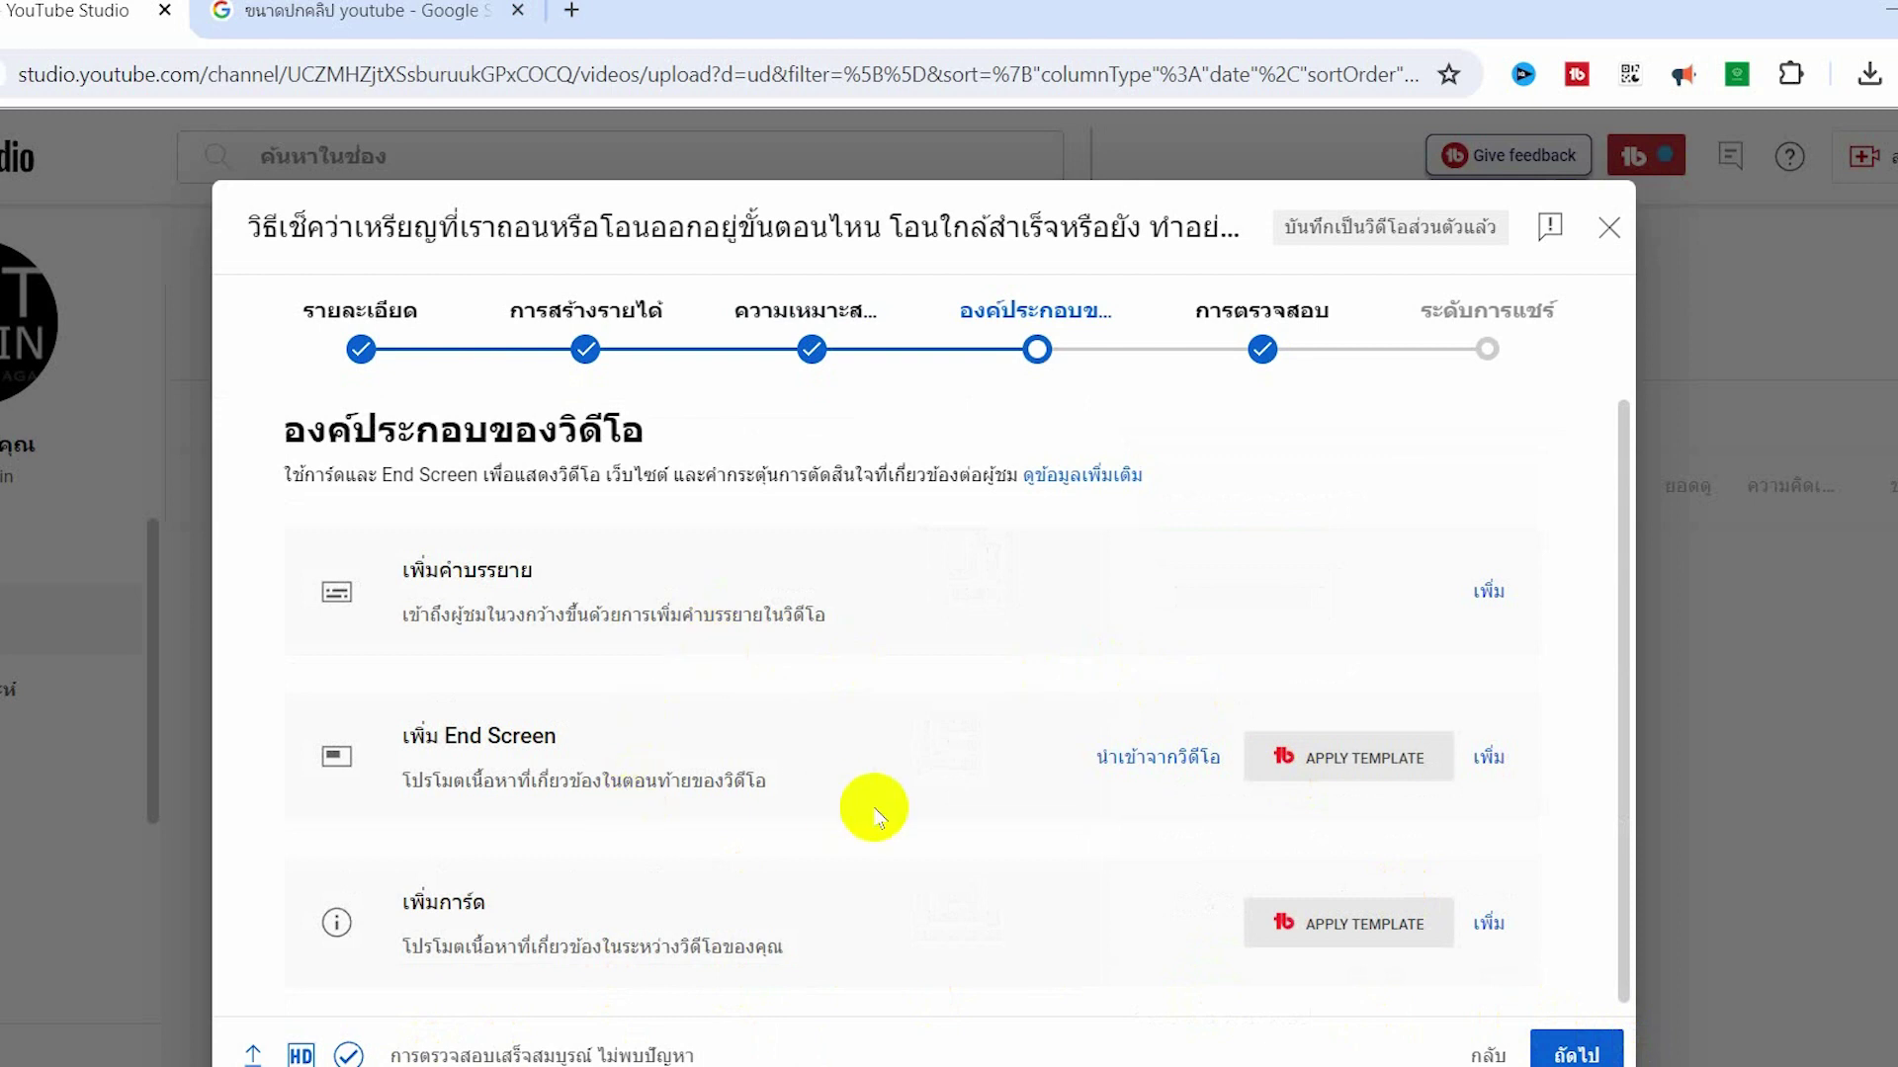
pyautogui.scroll(-1, 849, 812)
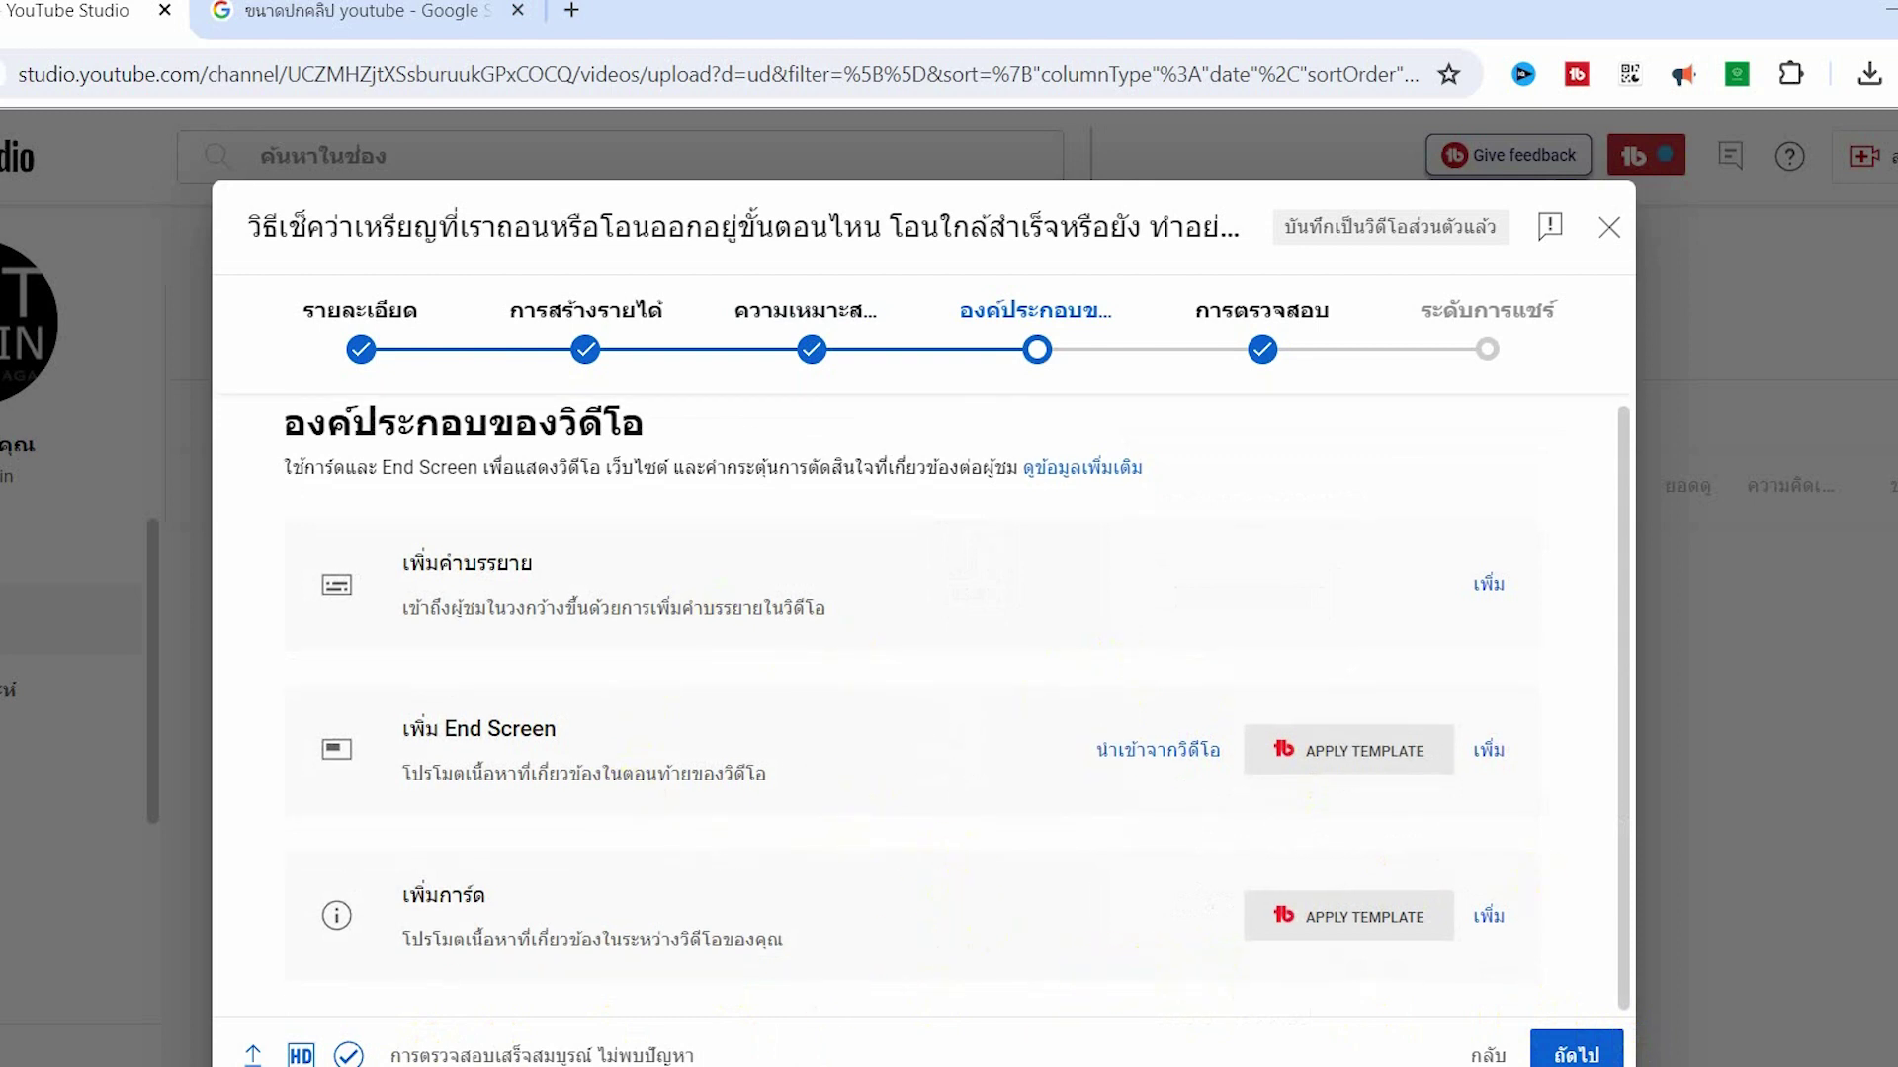
pyautogui.click(1574, 1056)
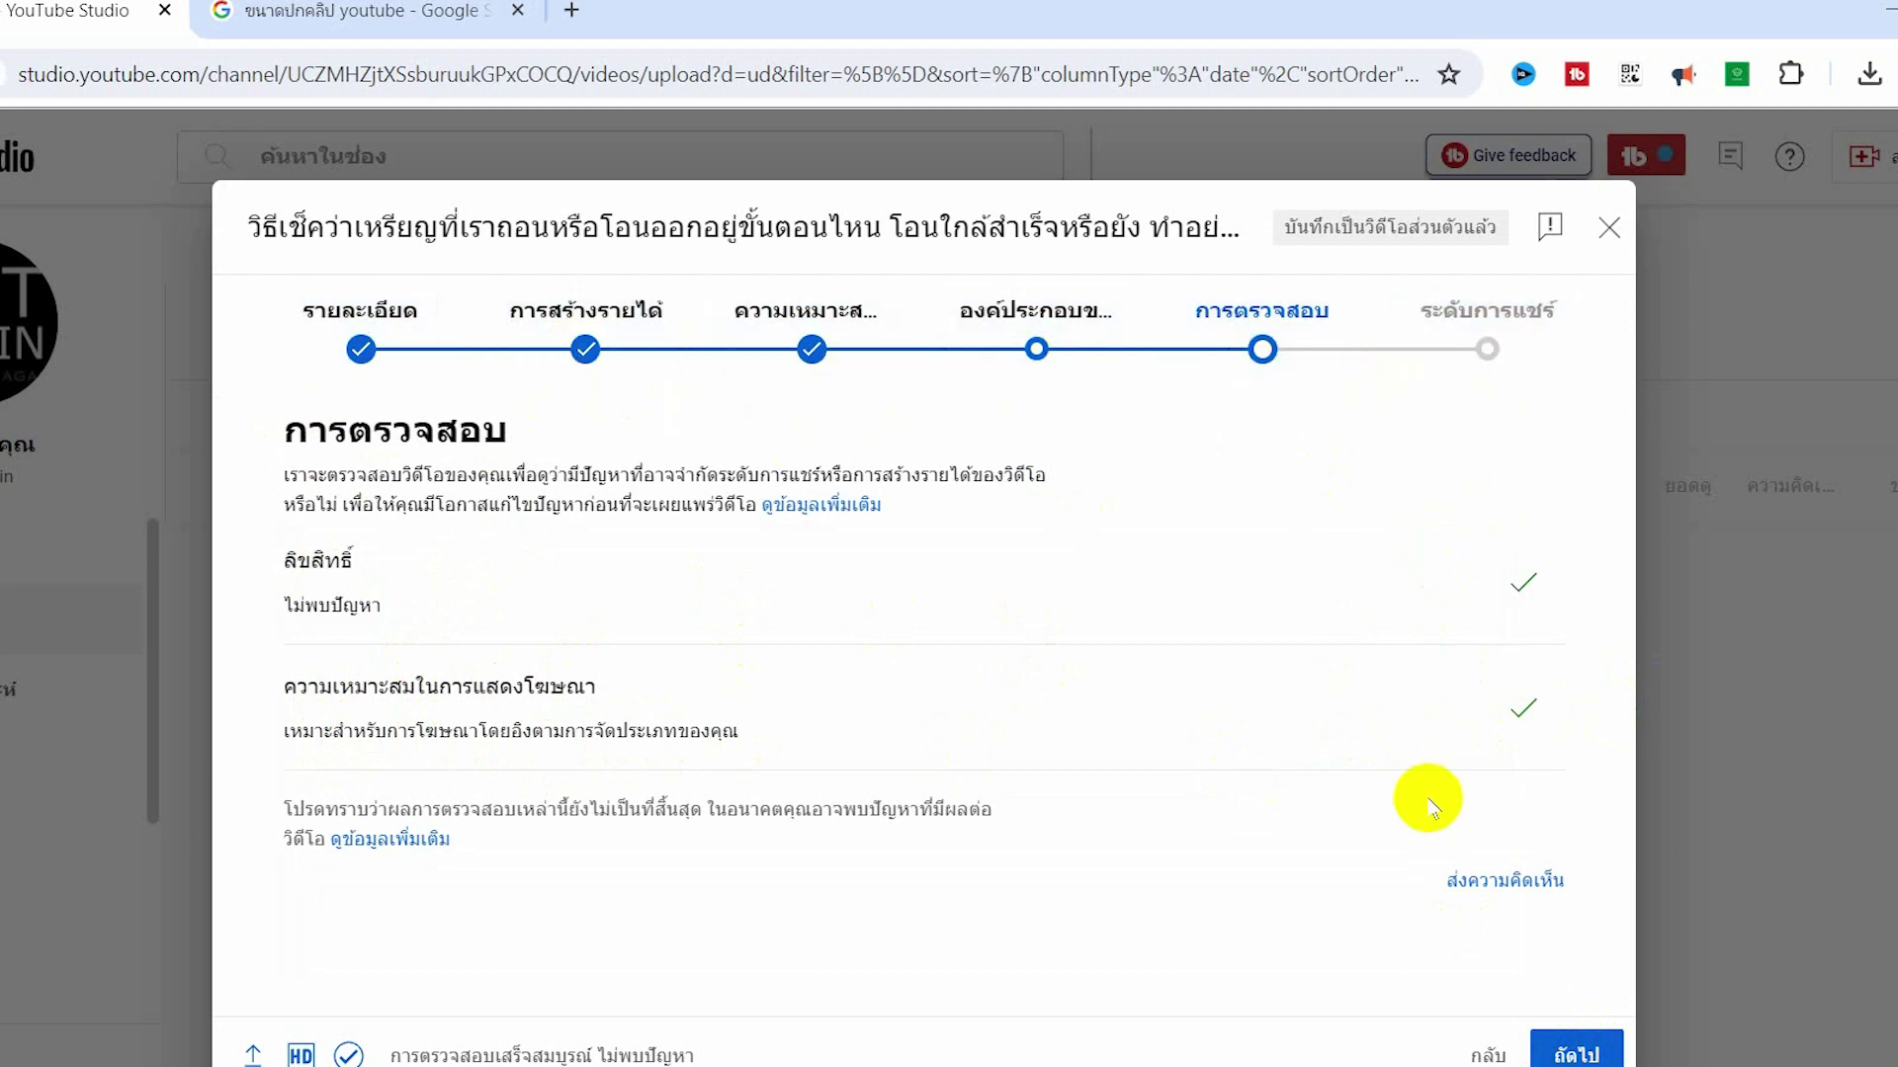
# Continue past the checks and set the video's visibility to public (สาธารณะ).
pyautogui.click(1568, 1058)
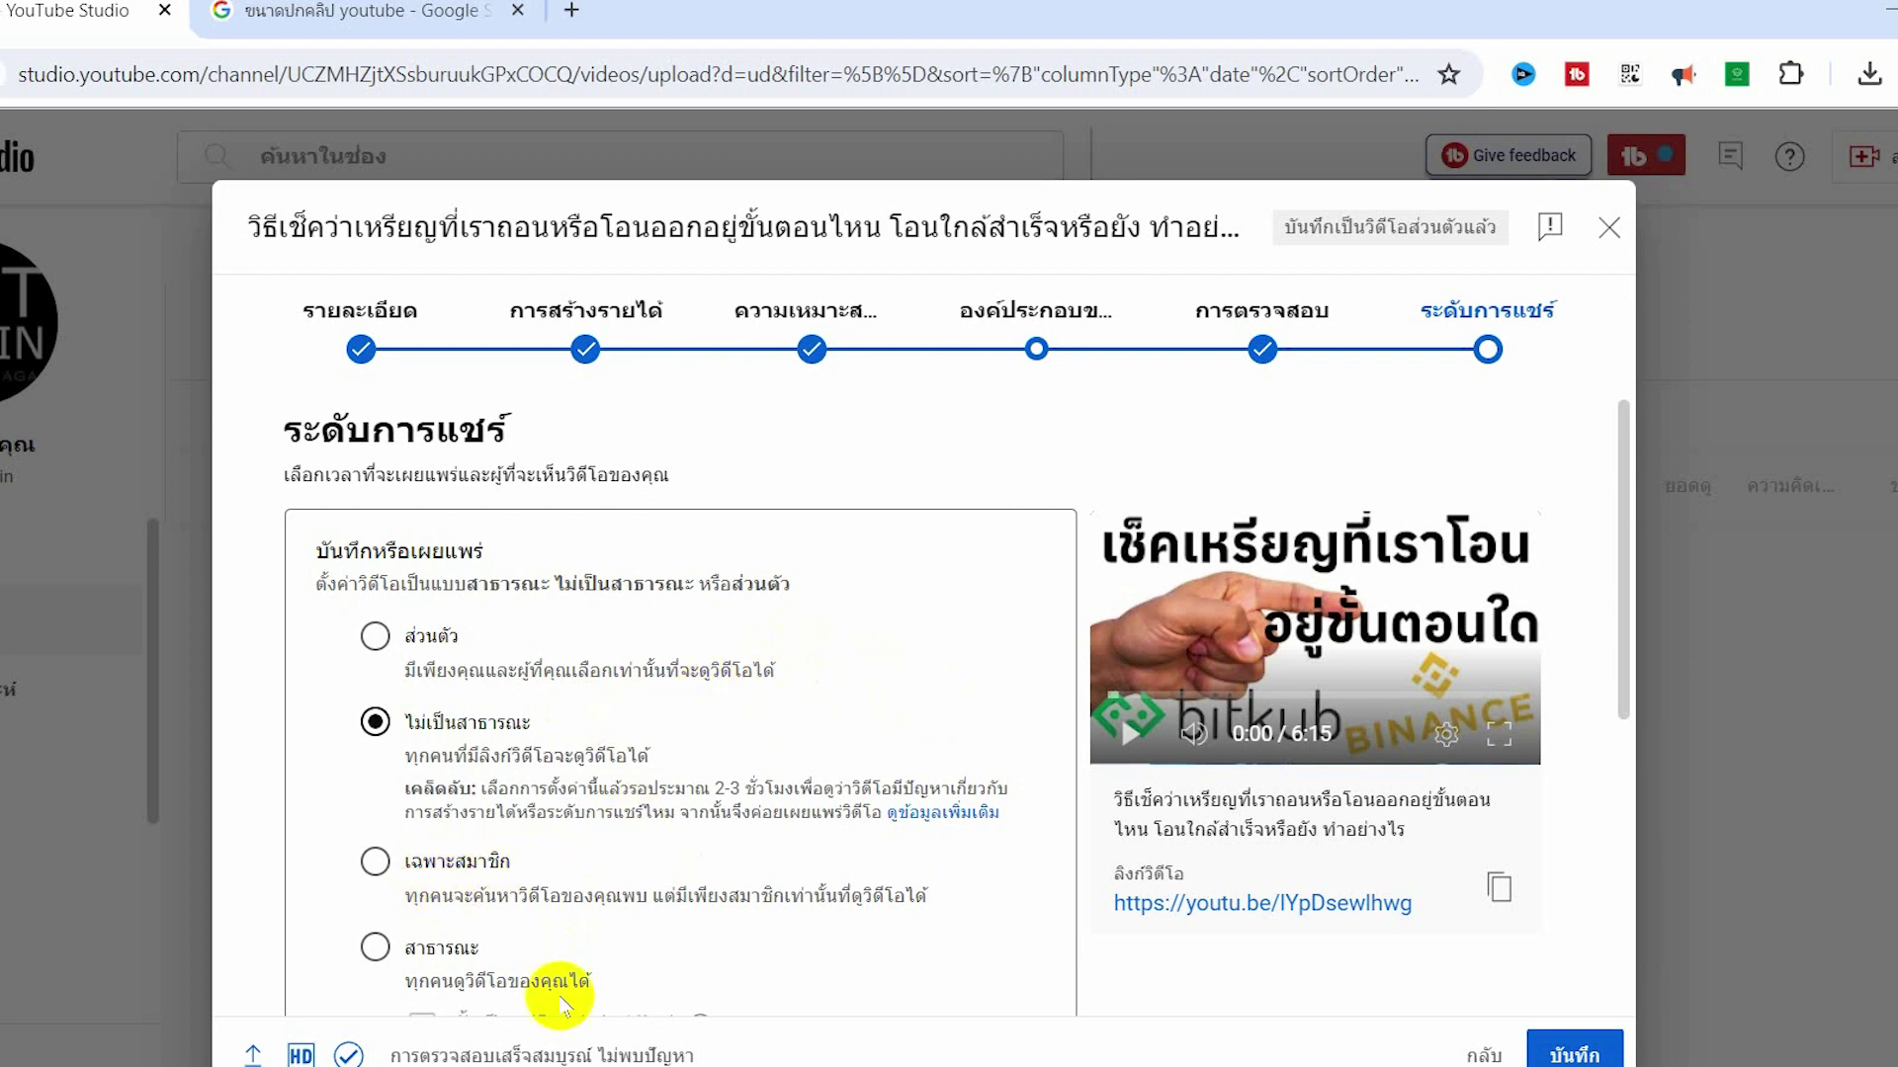
pyautogui.click(376, 949)
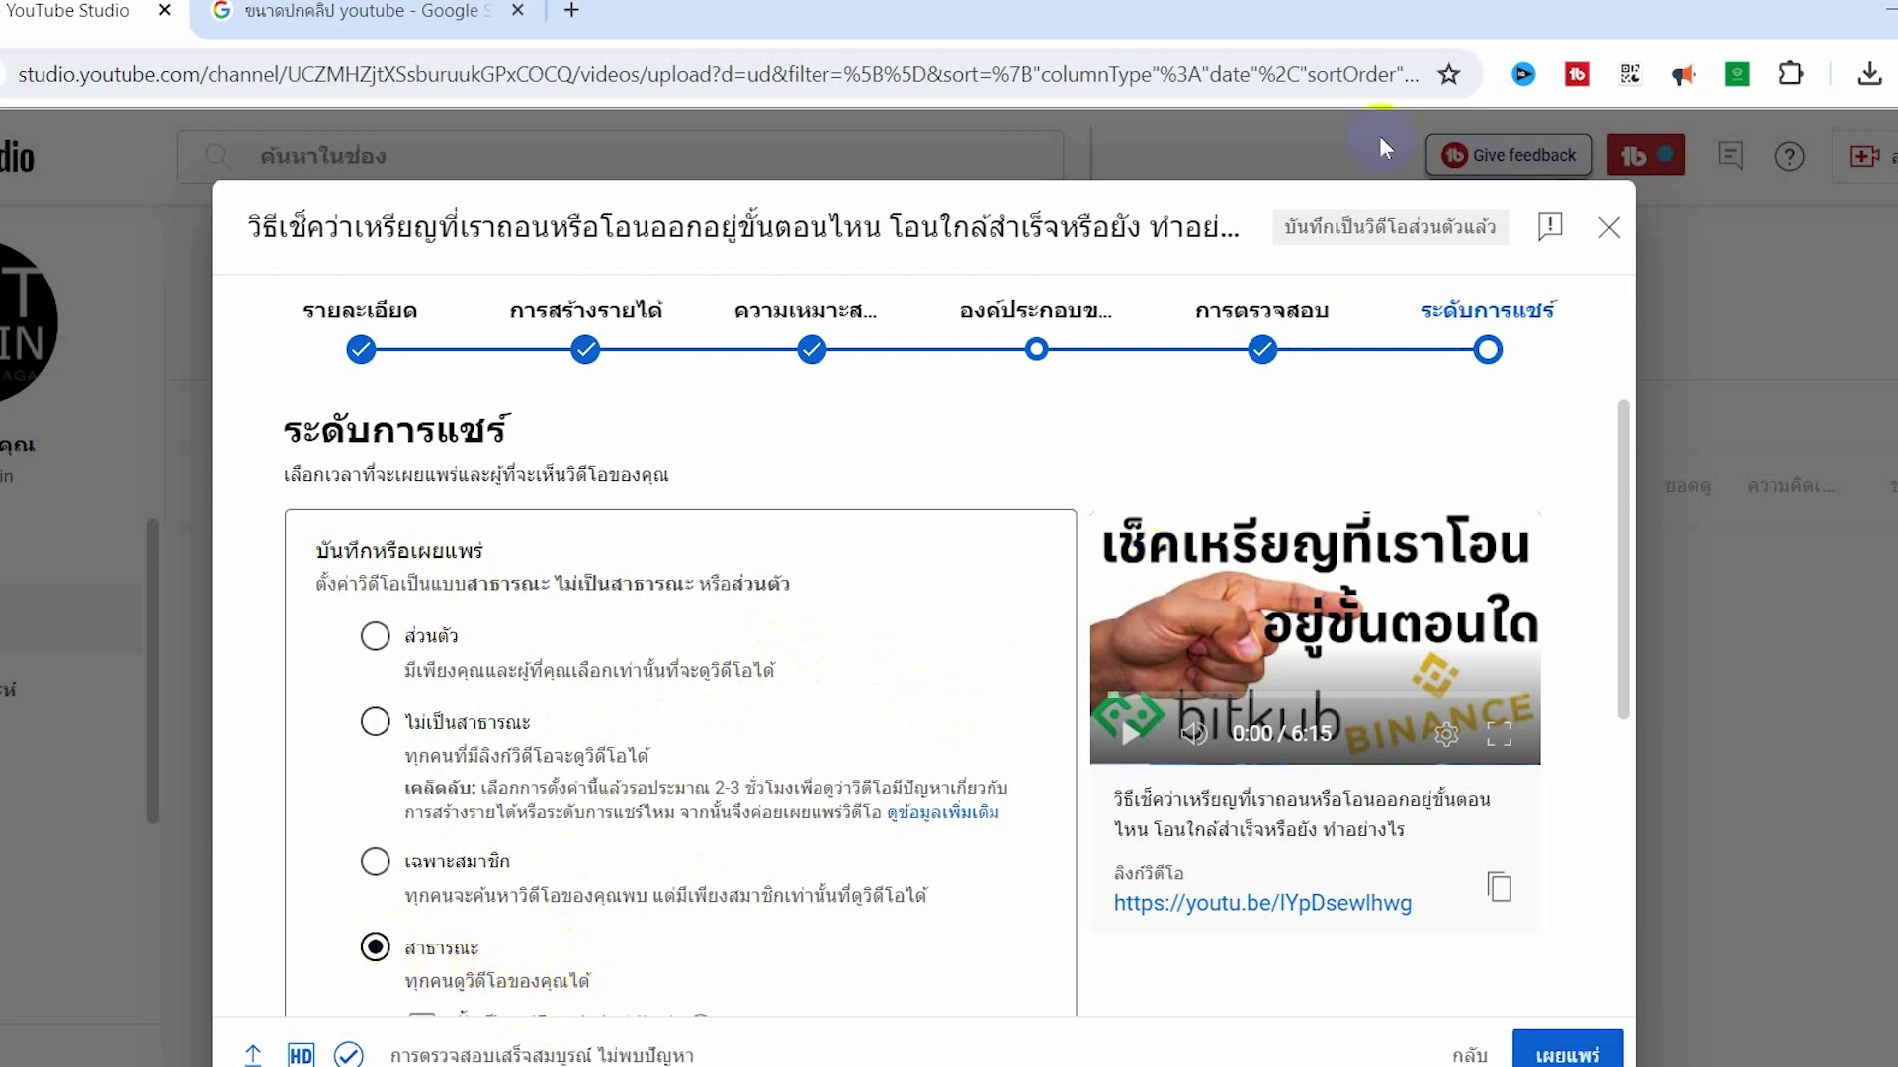
# Publish the video with its public visibility and close the sharing dialog to return to the channel's video list.
pyautogui.doubleClick(1275, 15)
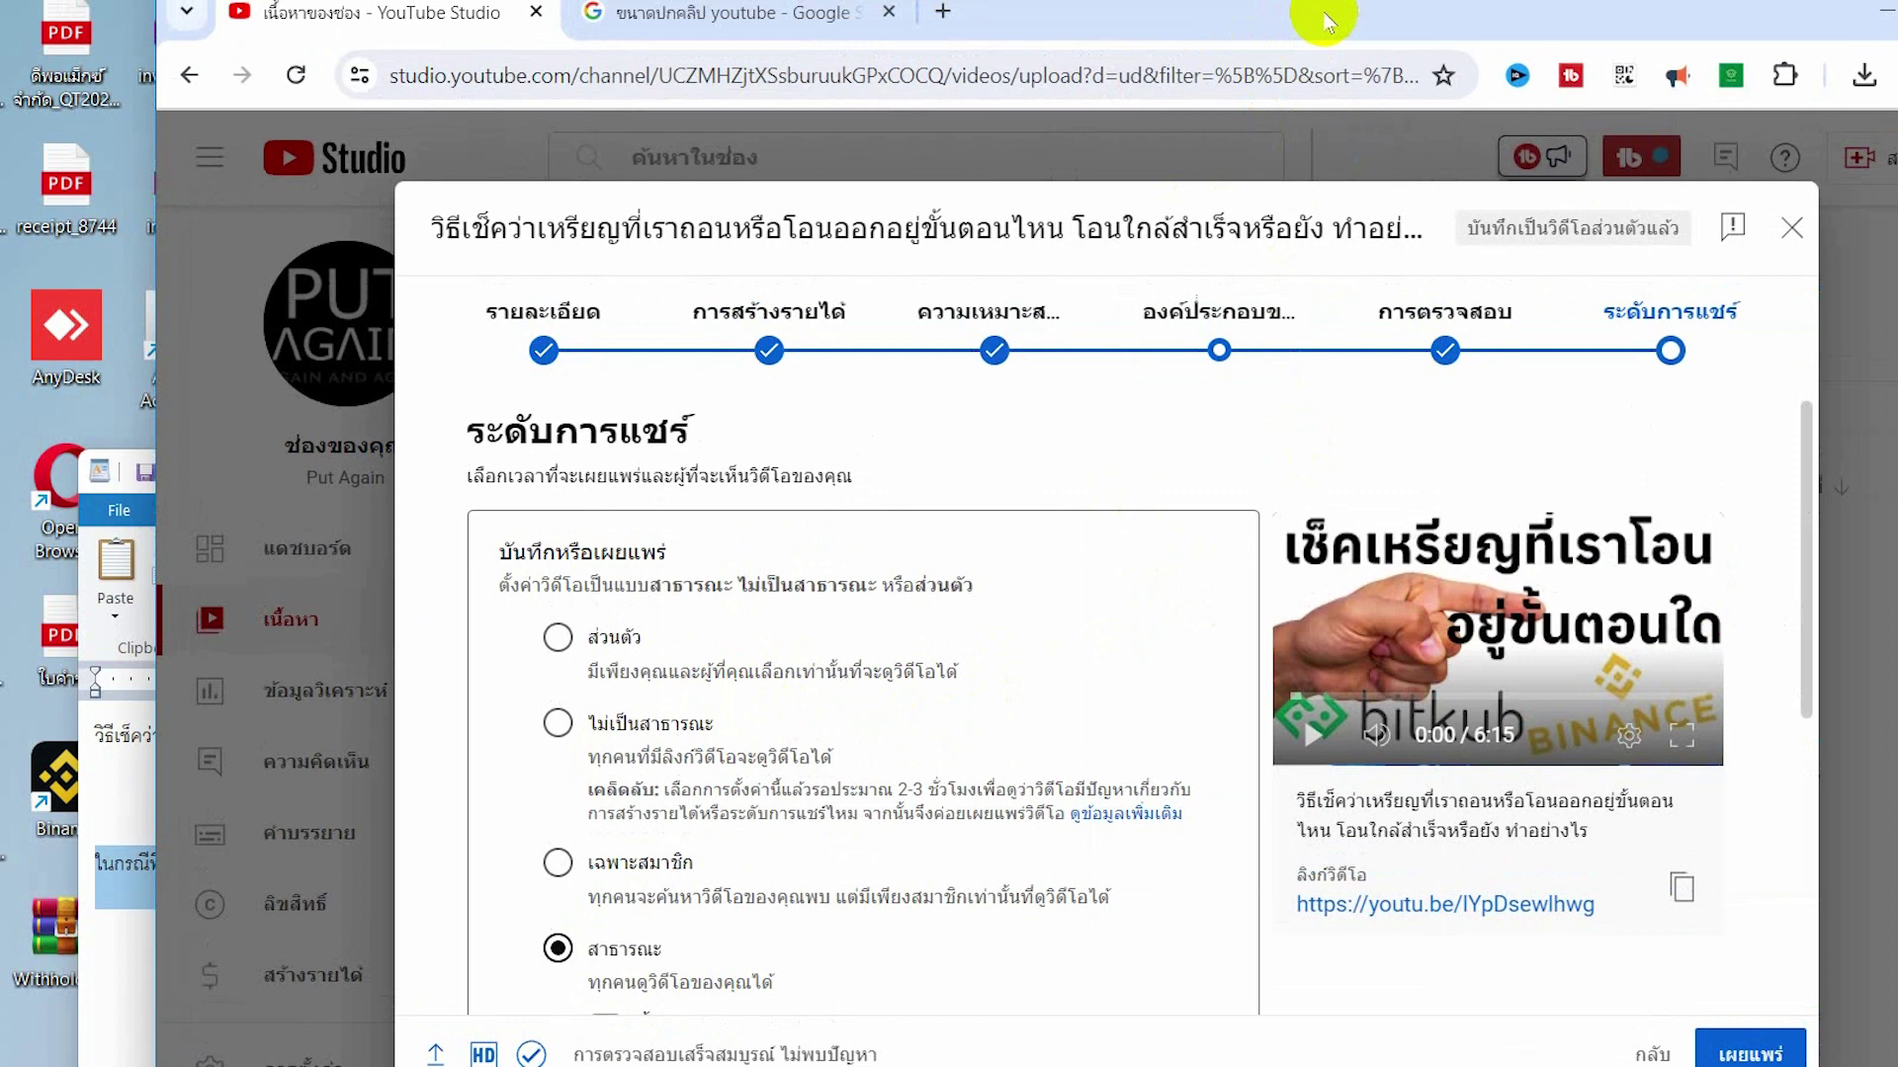
pyautogui.doubleClick(1322, 11)
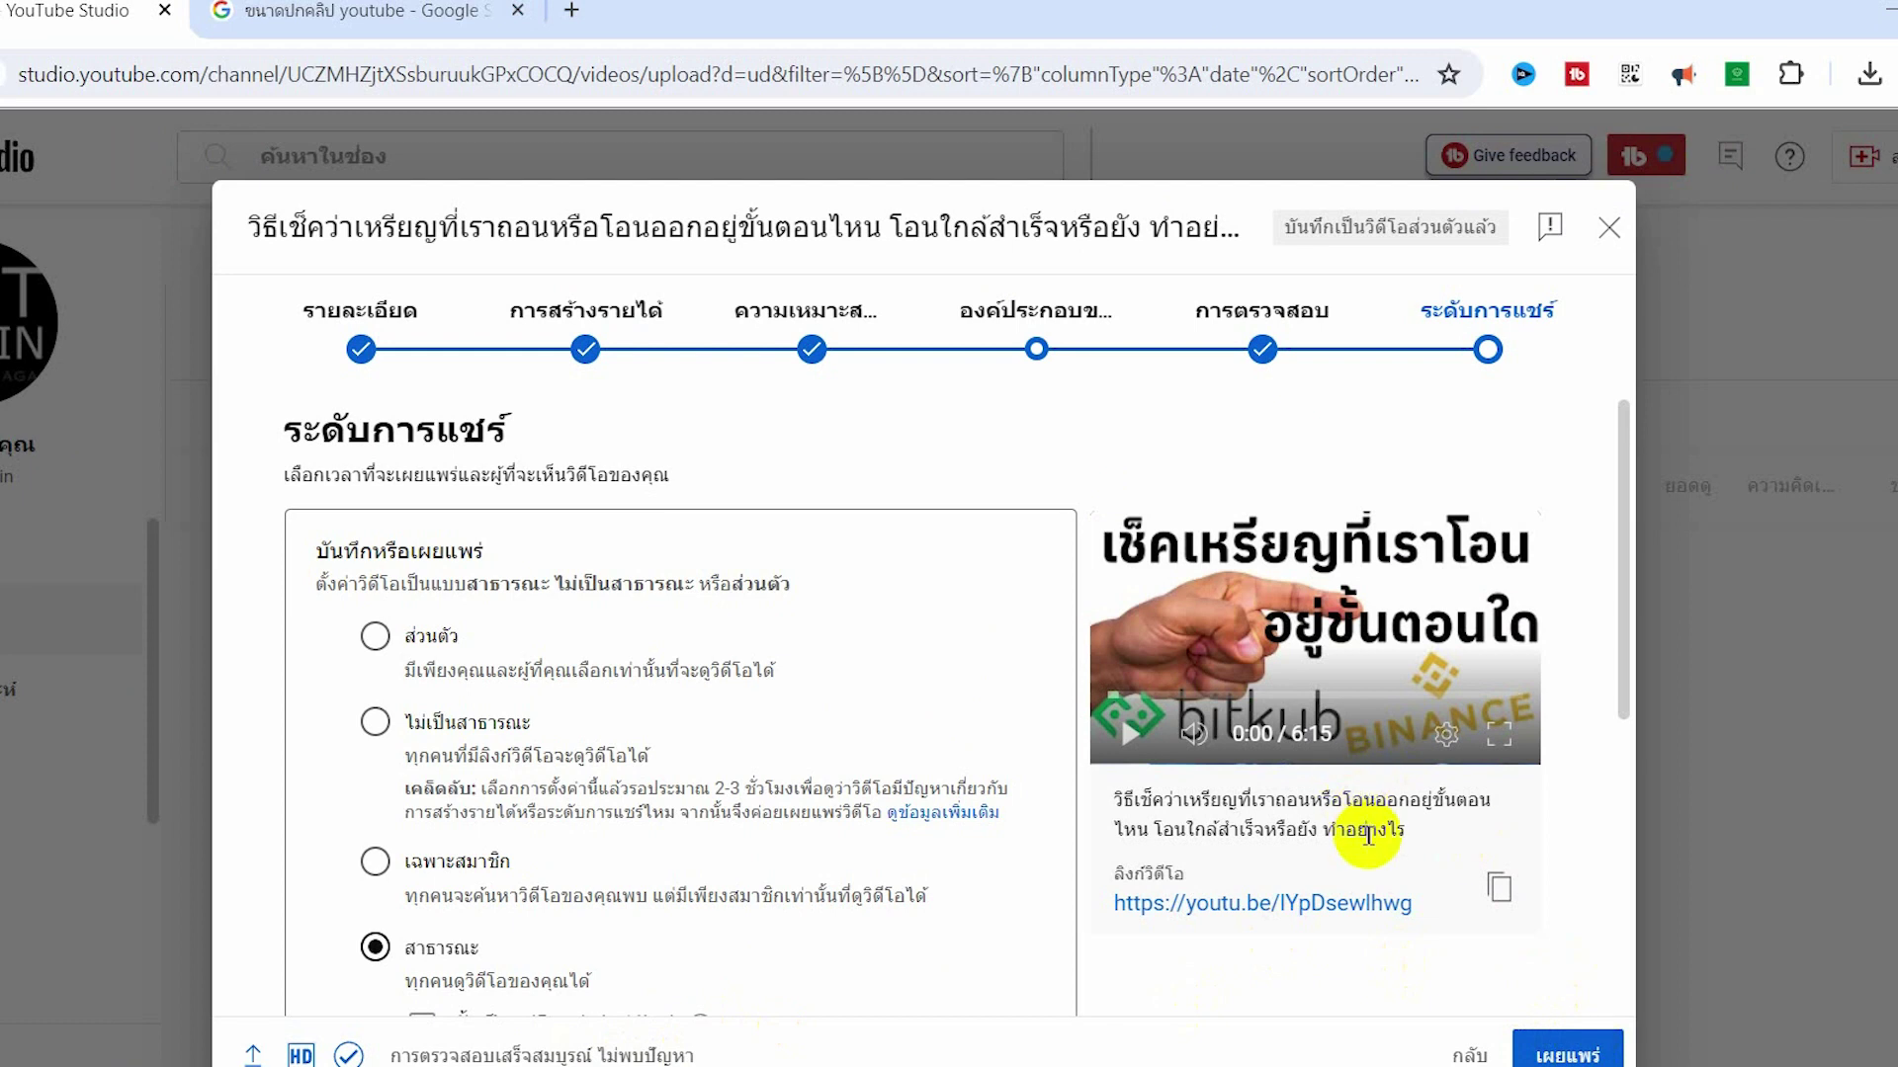
pyautogui.click(1572, 1047)
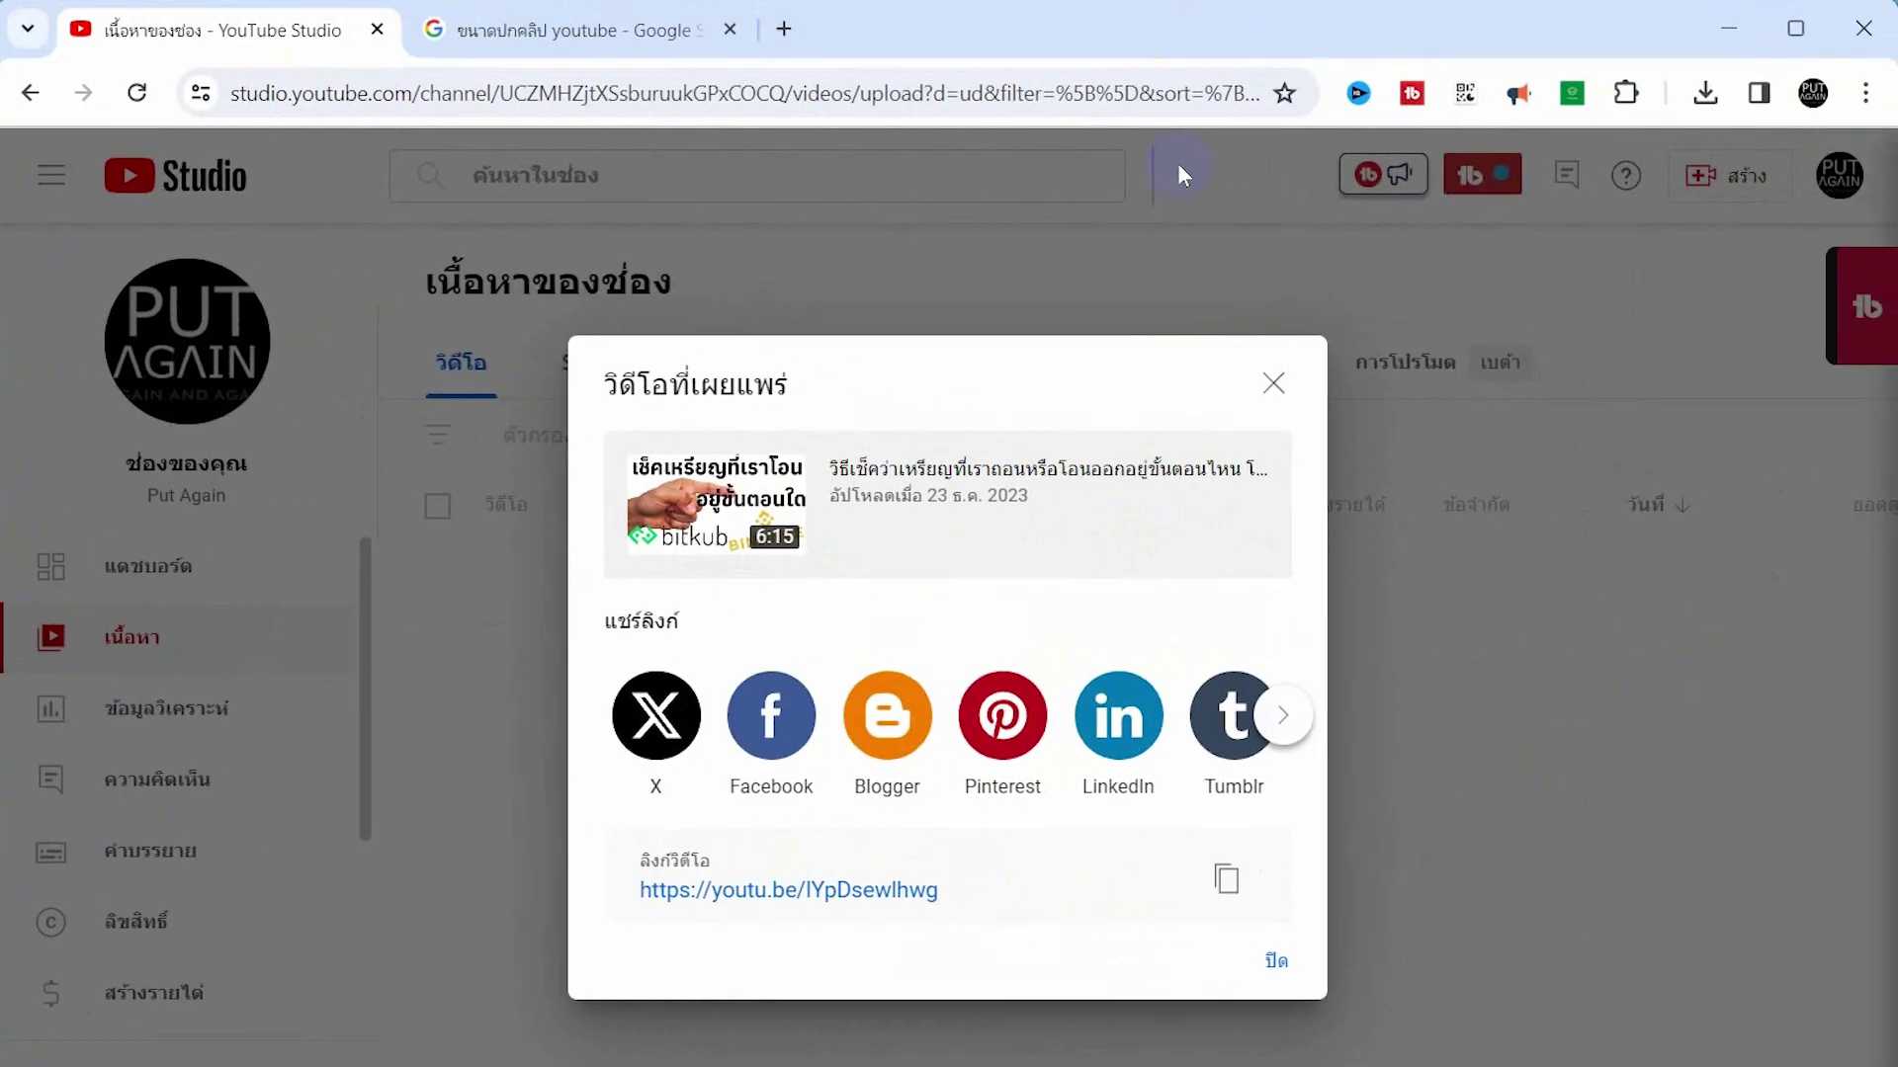
pyautogui.click(1275, 958)
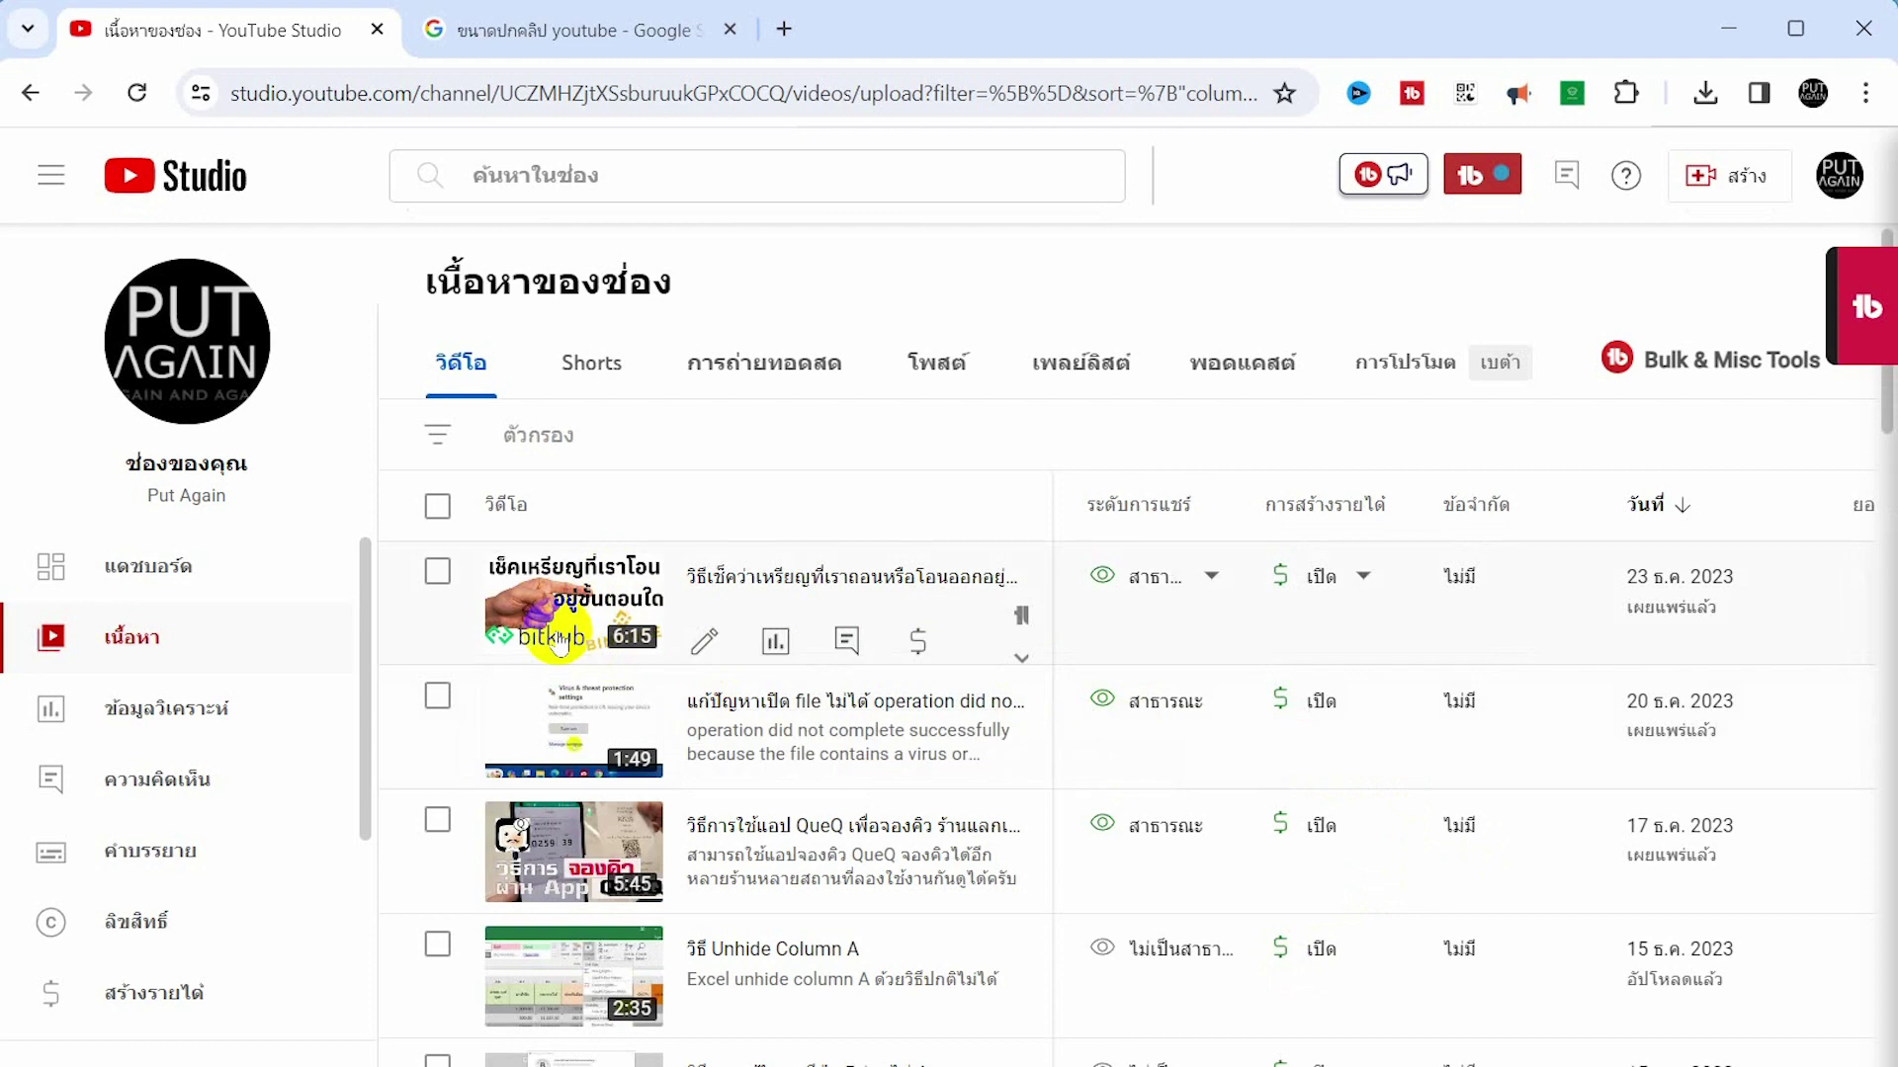
# Open the details of the newly published video and view it on its YouTube watch page.
pyautogui.click(593, 590)
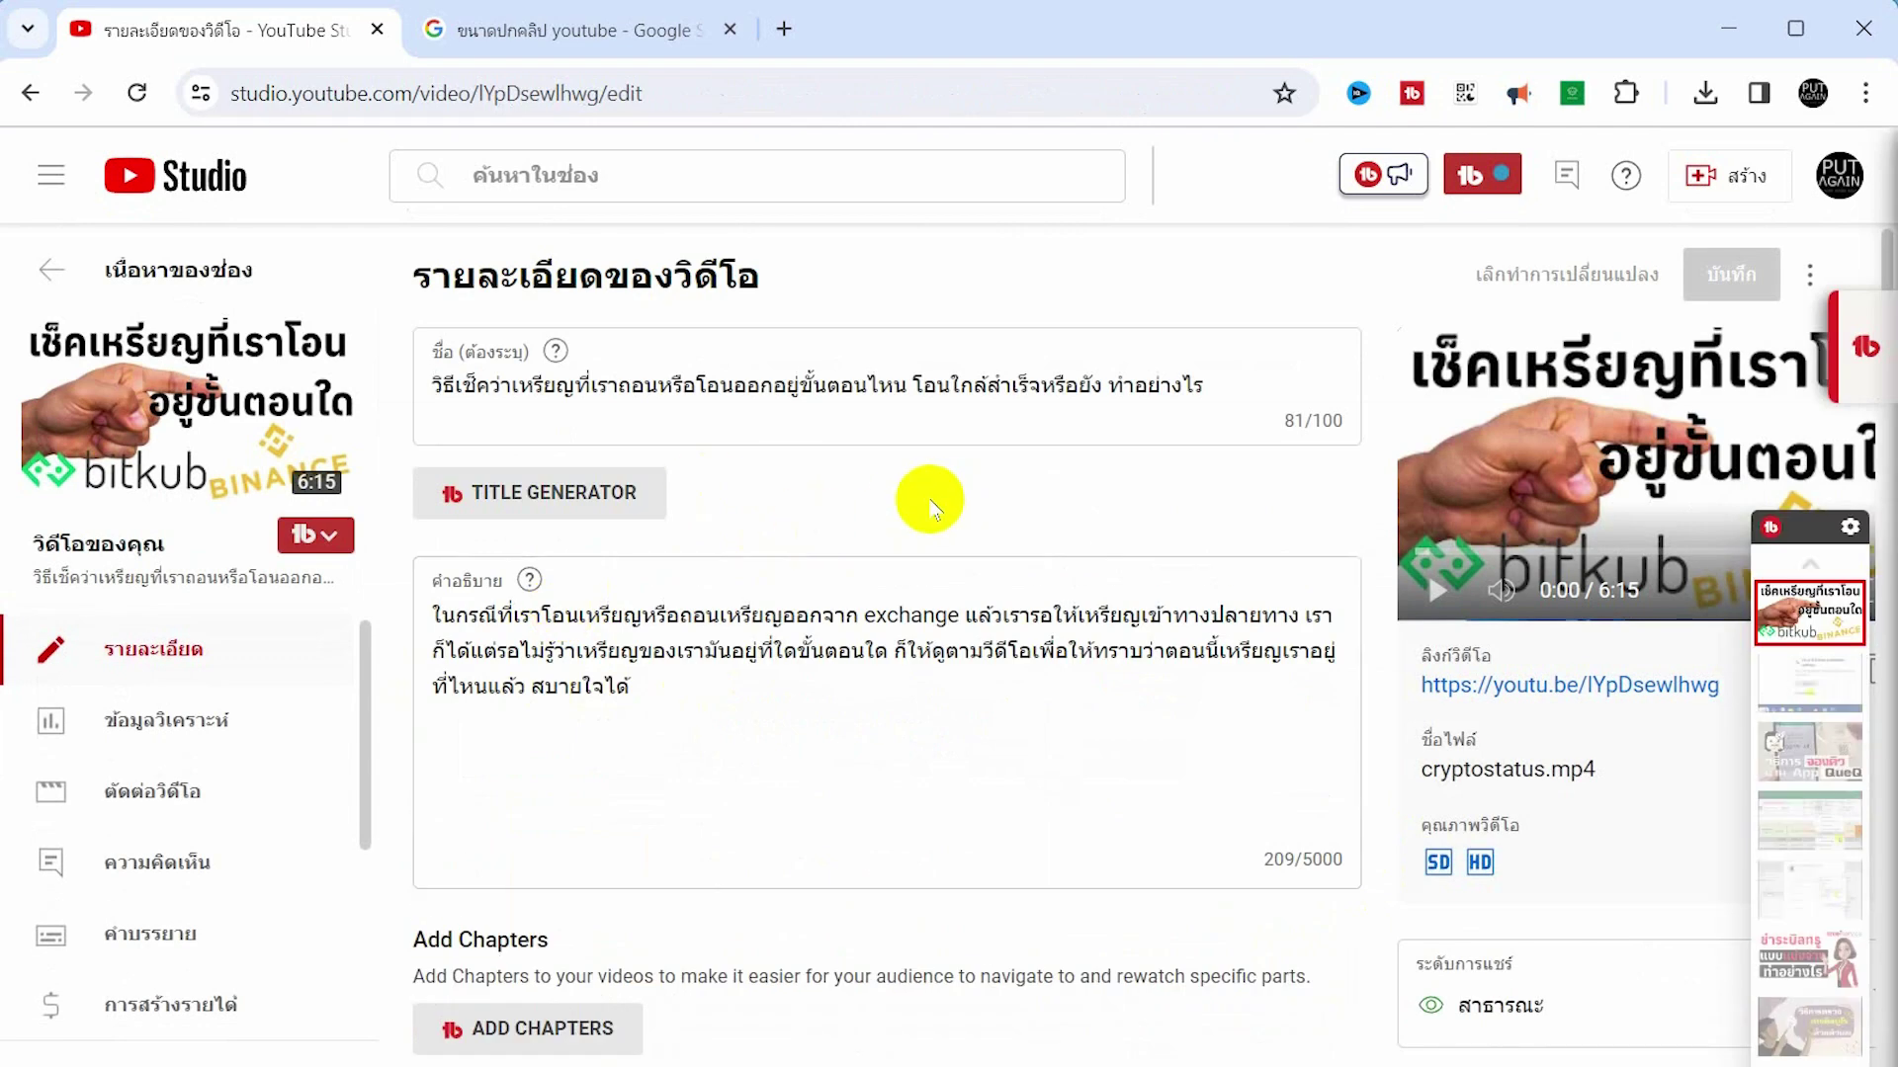
pyautogui.click(204, 412)
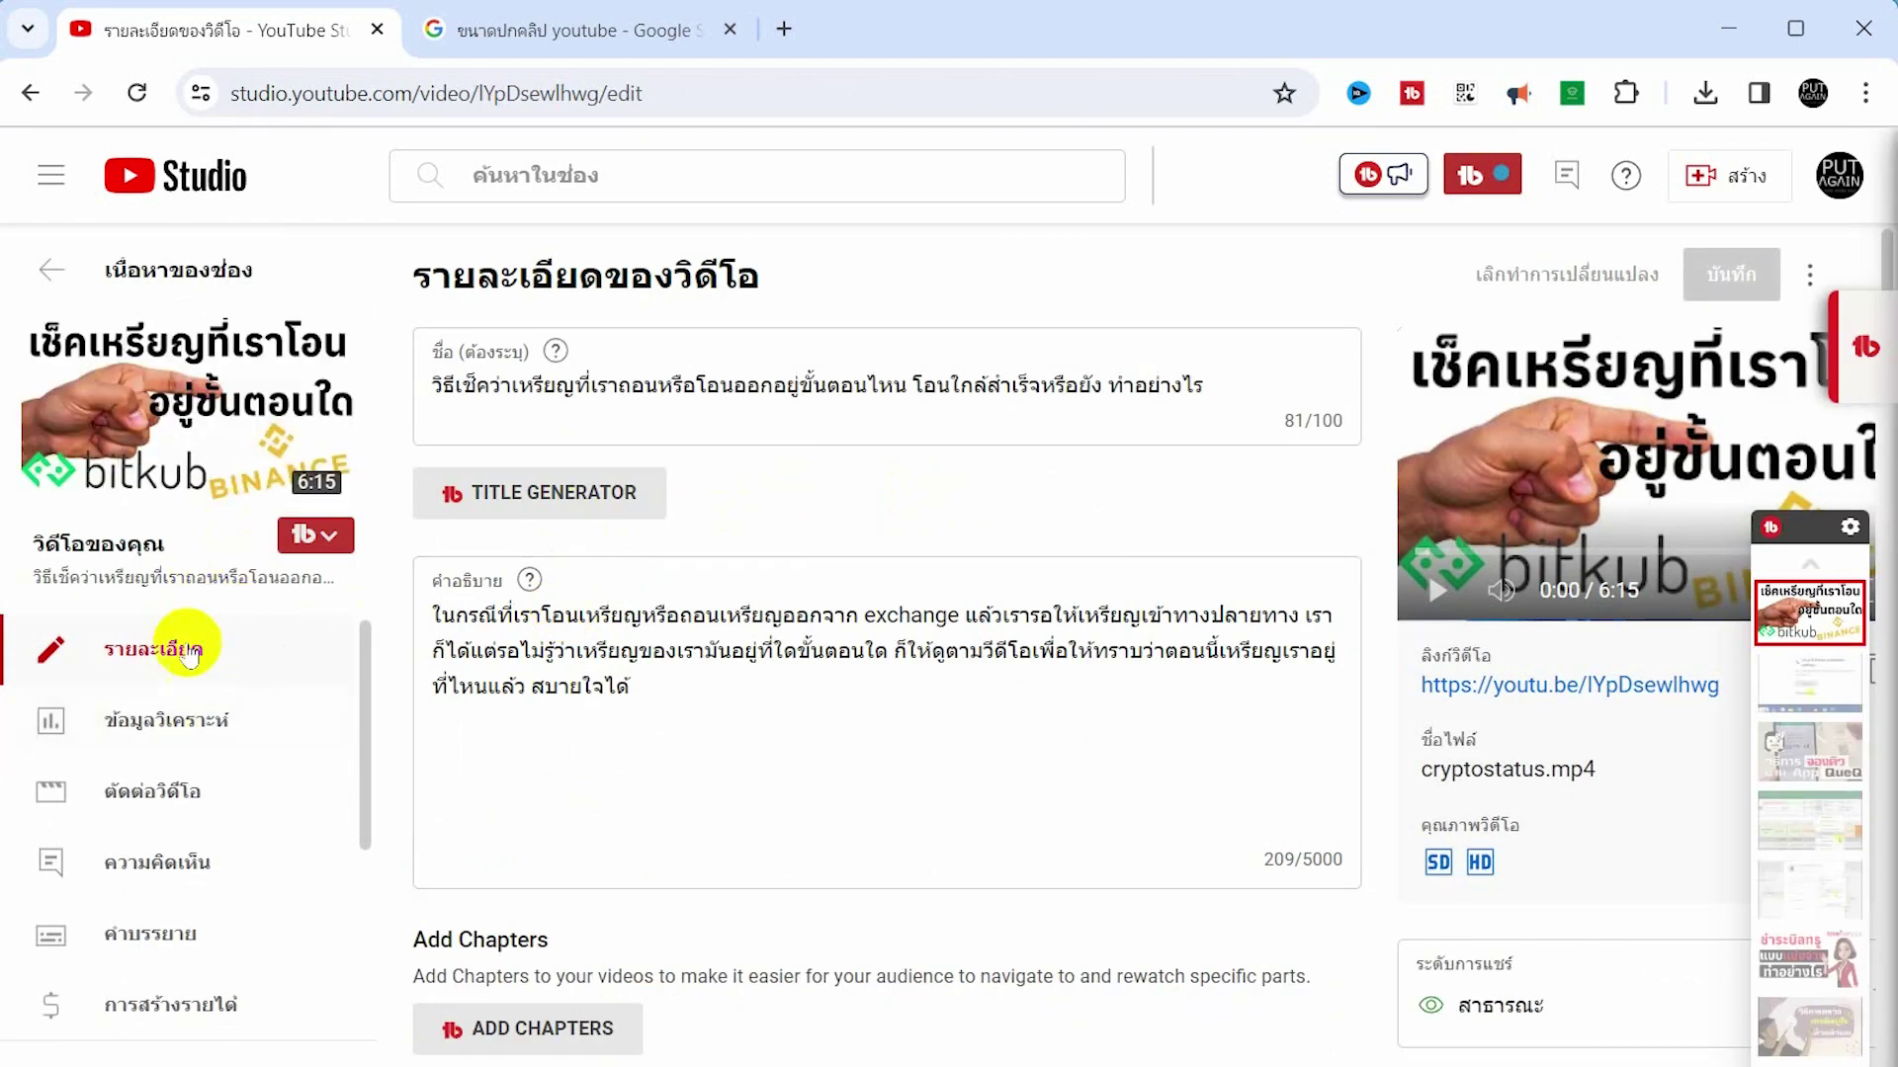
pyautogui.click(239, 423)
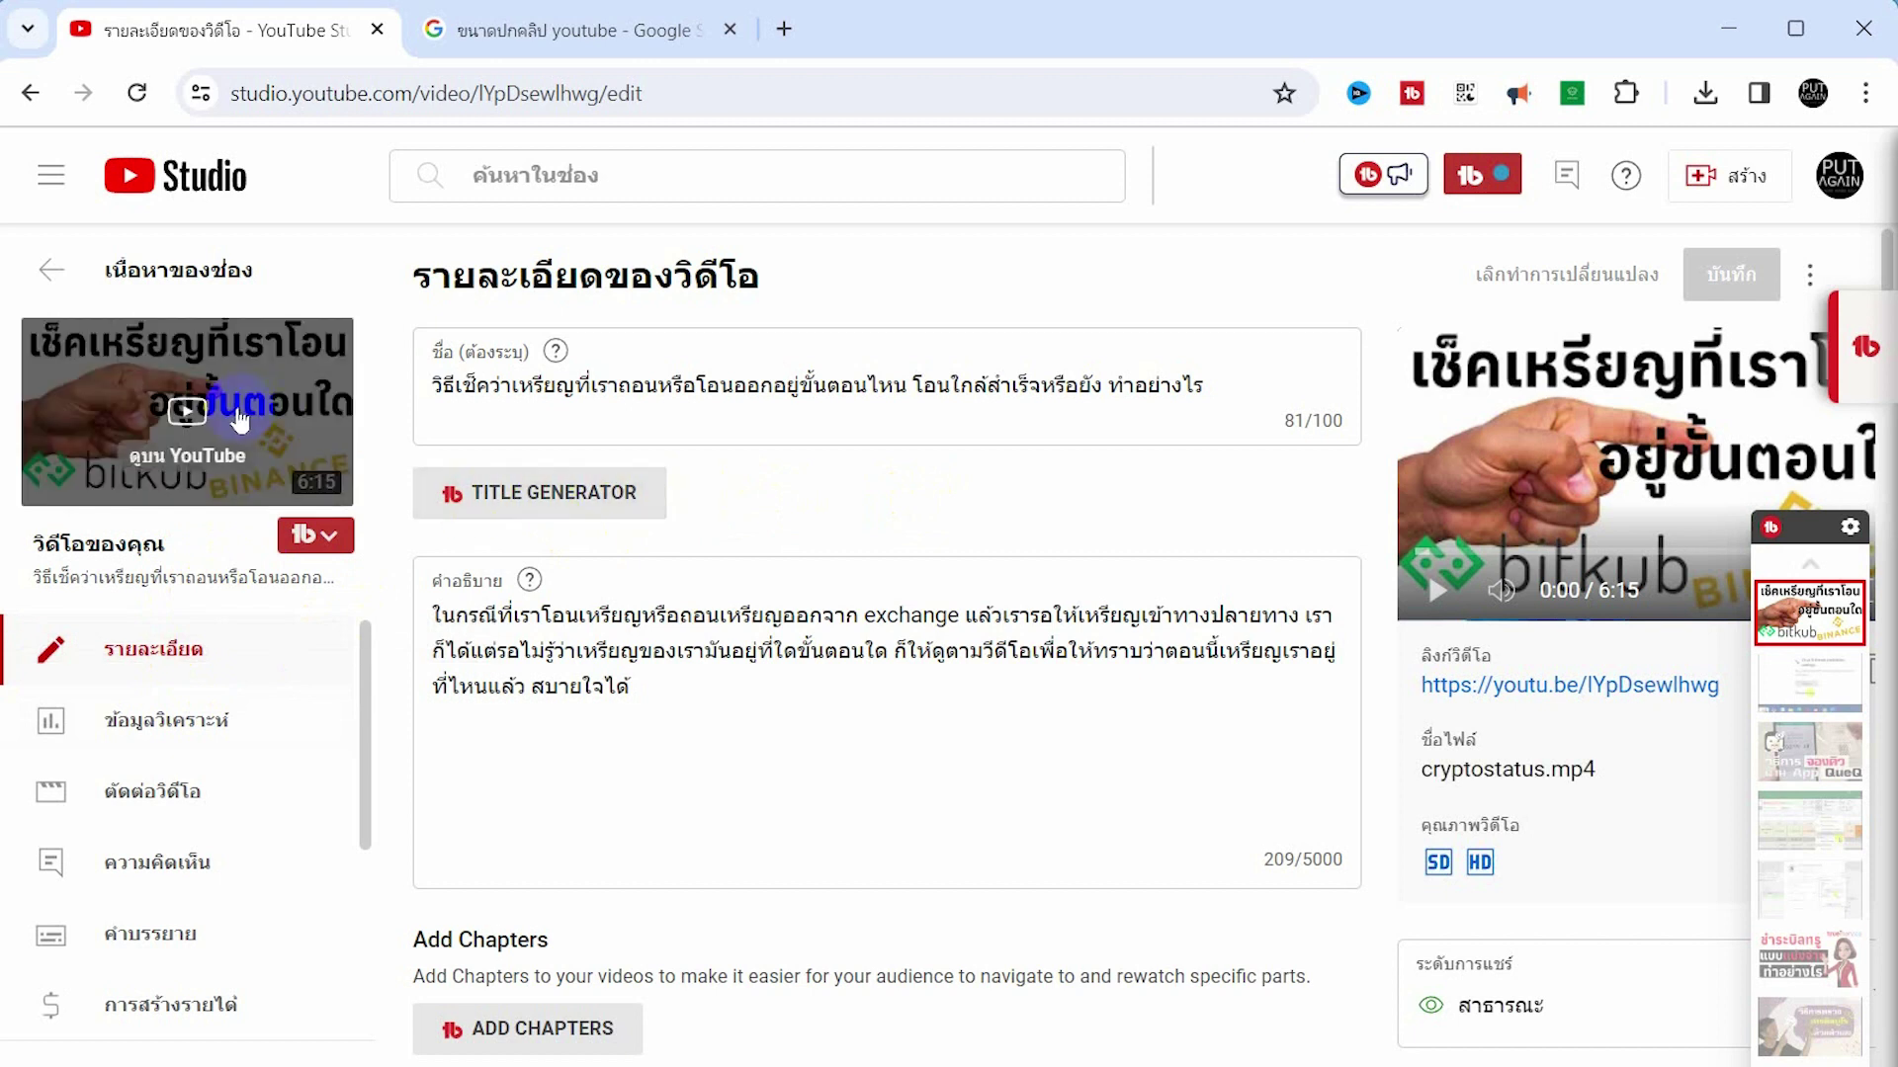
pyautogui.click(202, 420)
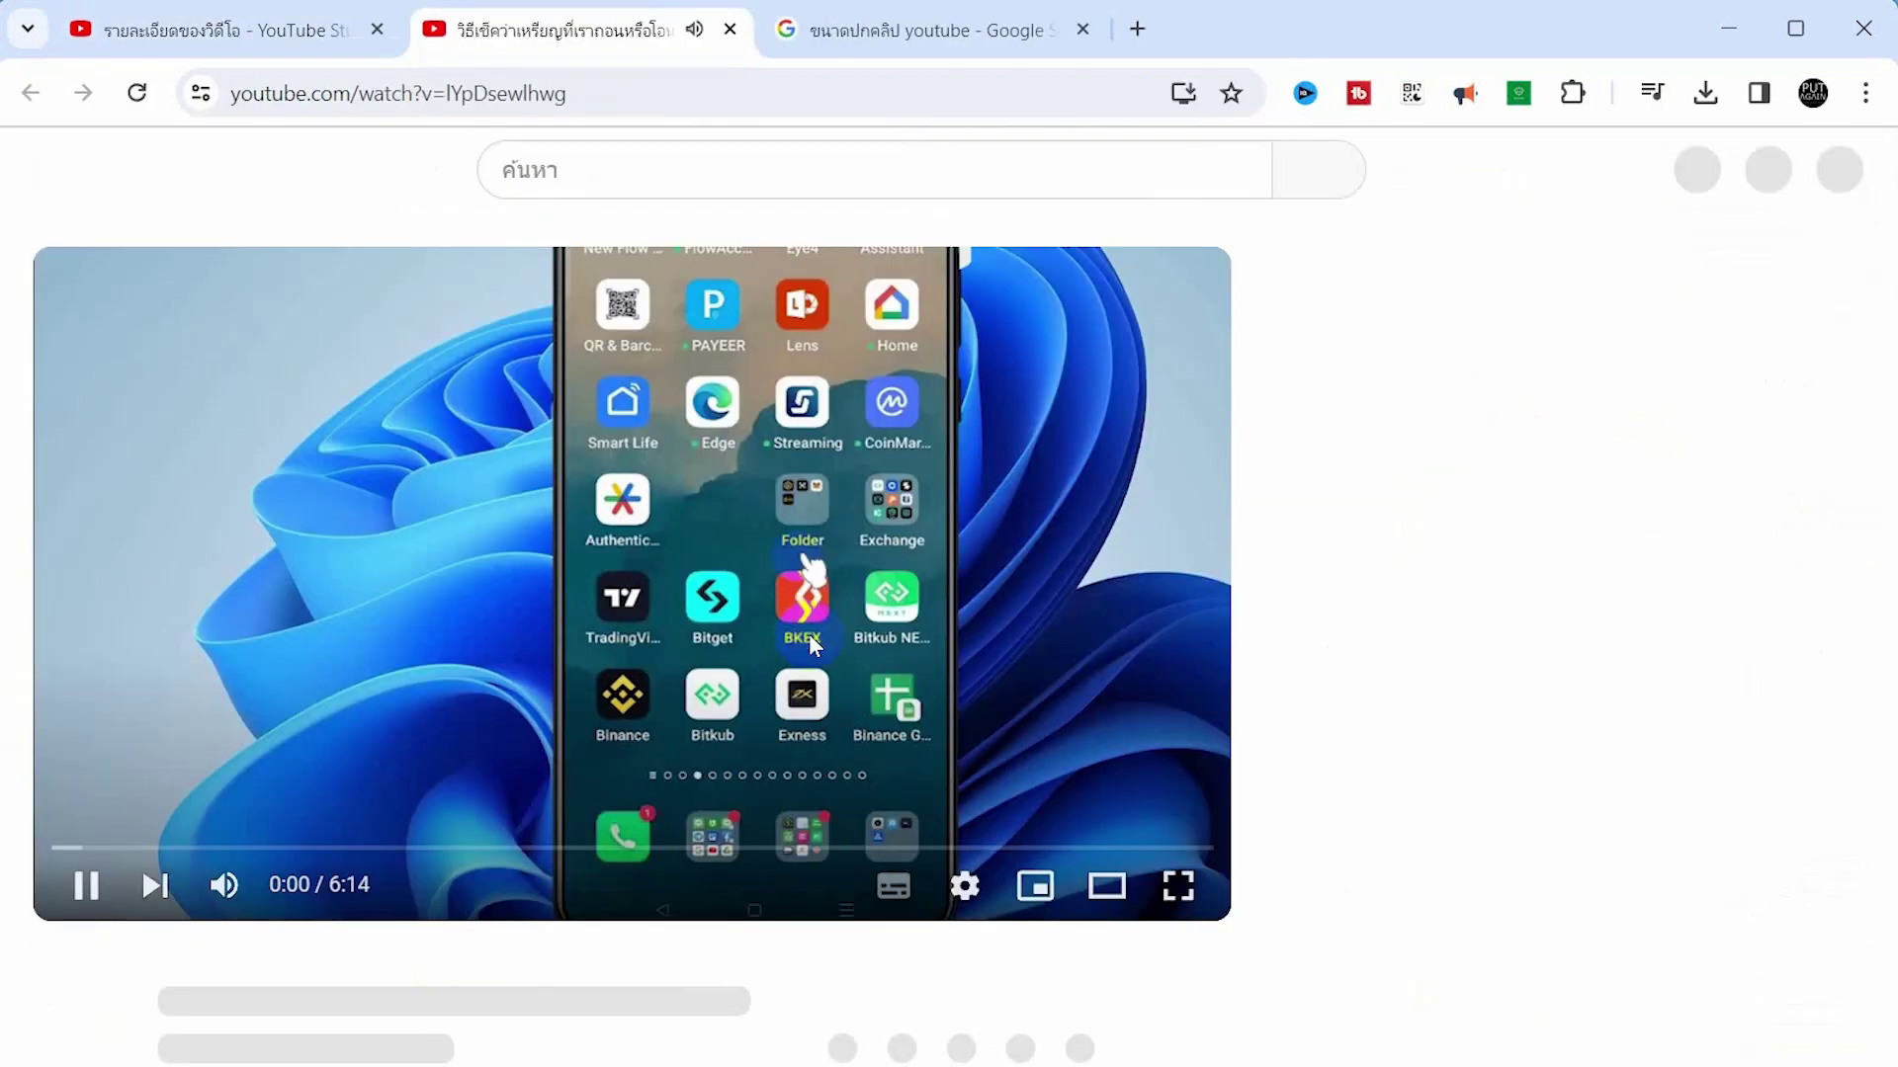
# Pause the published video, check its watch page, and close that page to return to the video details.
pyautogui.click(319, 831)
pyautogui.click(817, 802)
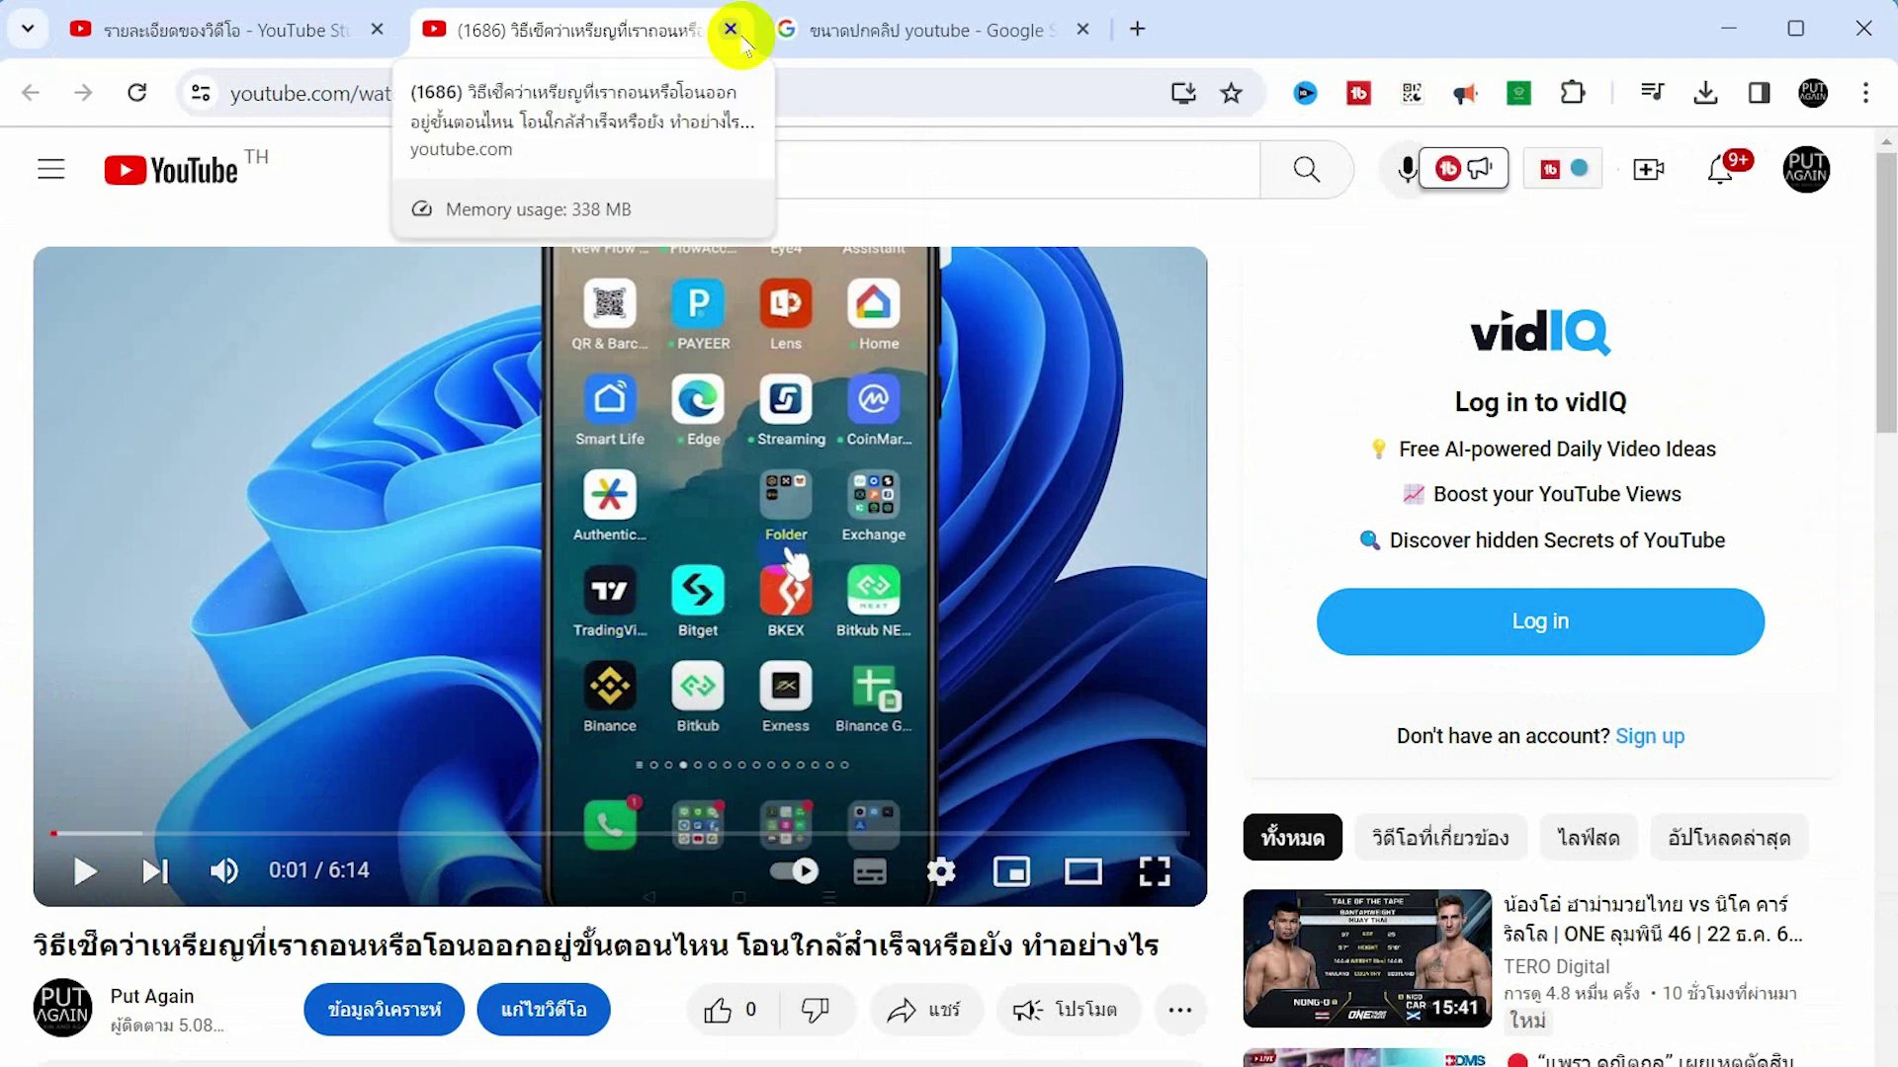
pyautogui.click(617, 791)
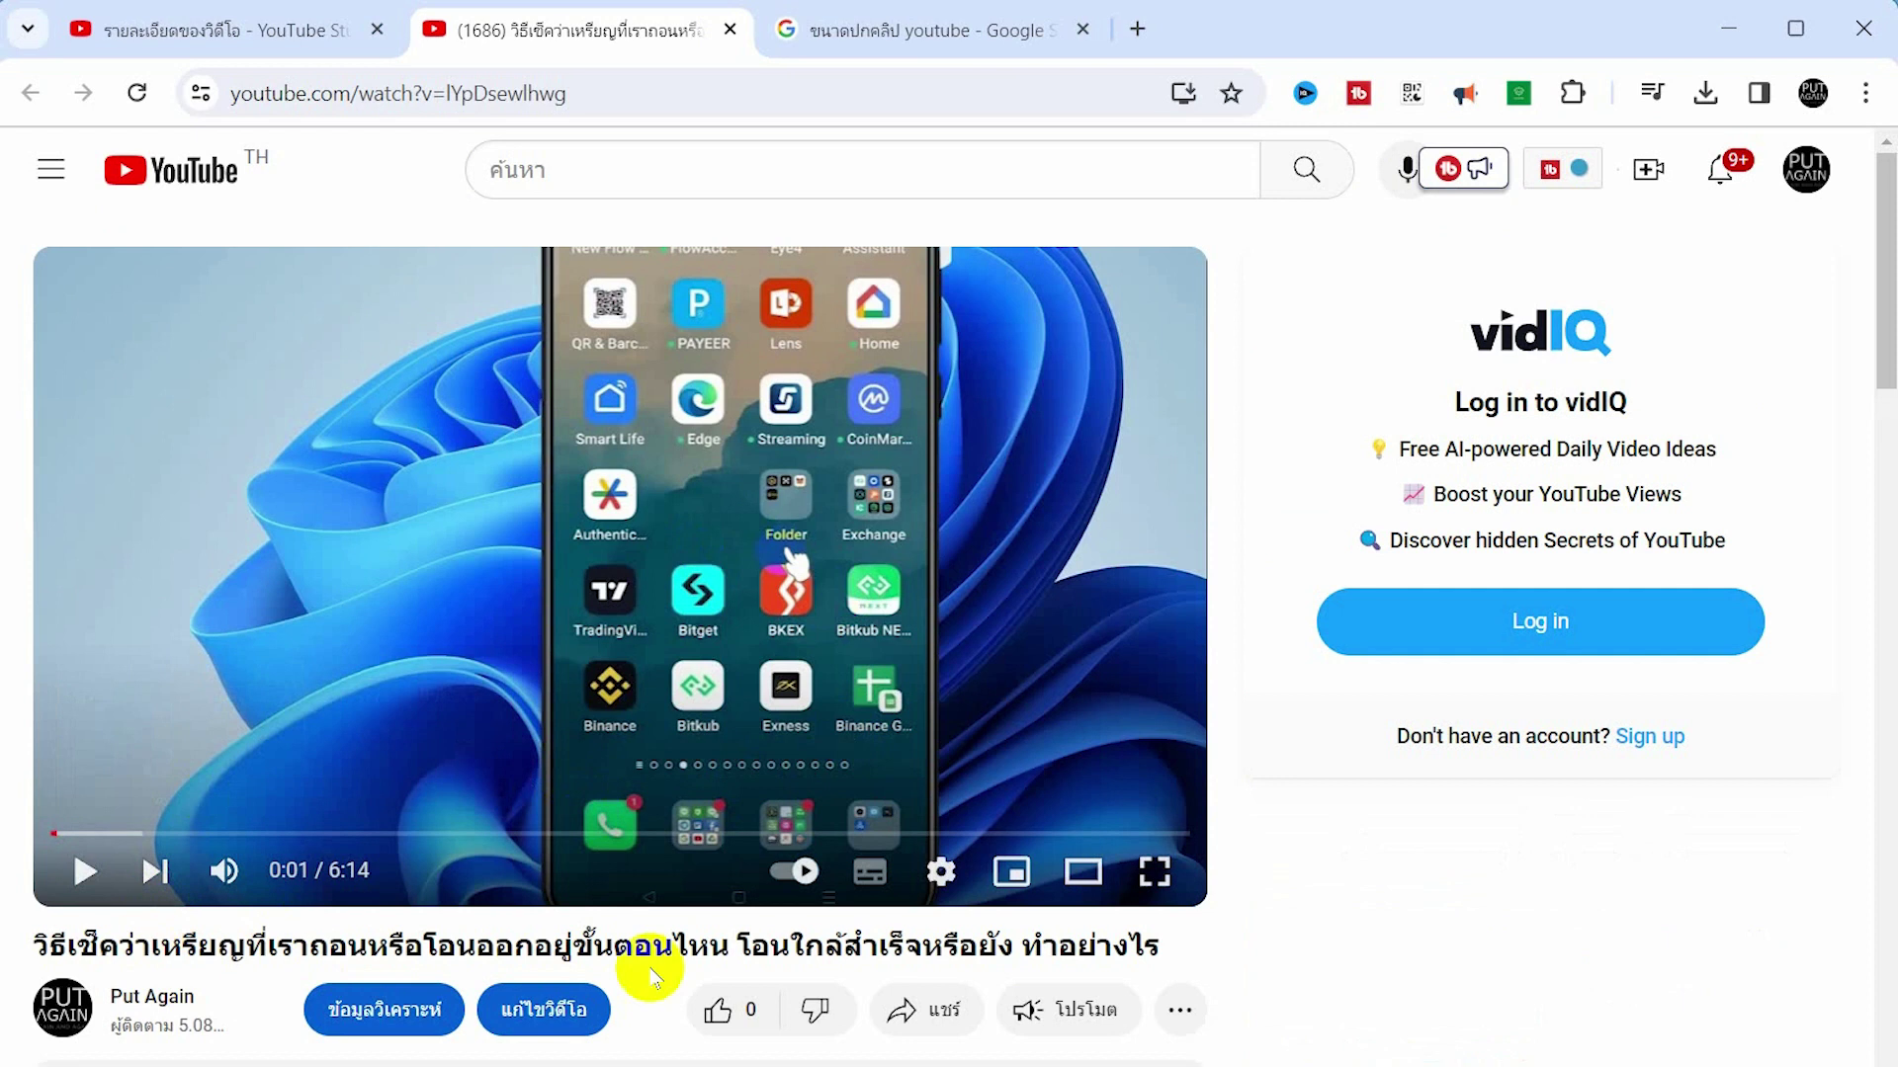
pyautogui.click(729, 29)
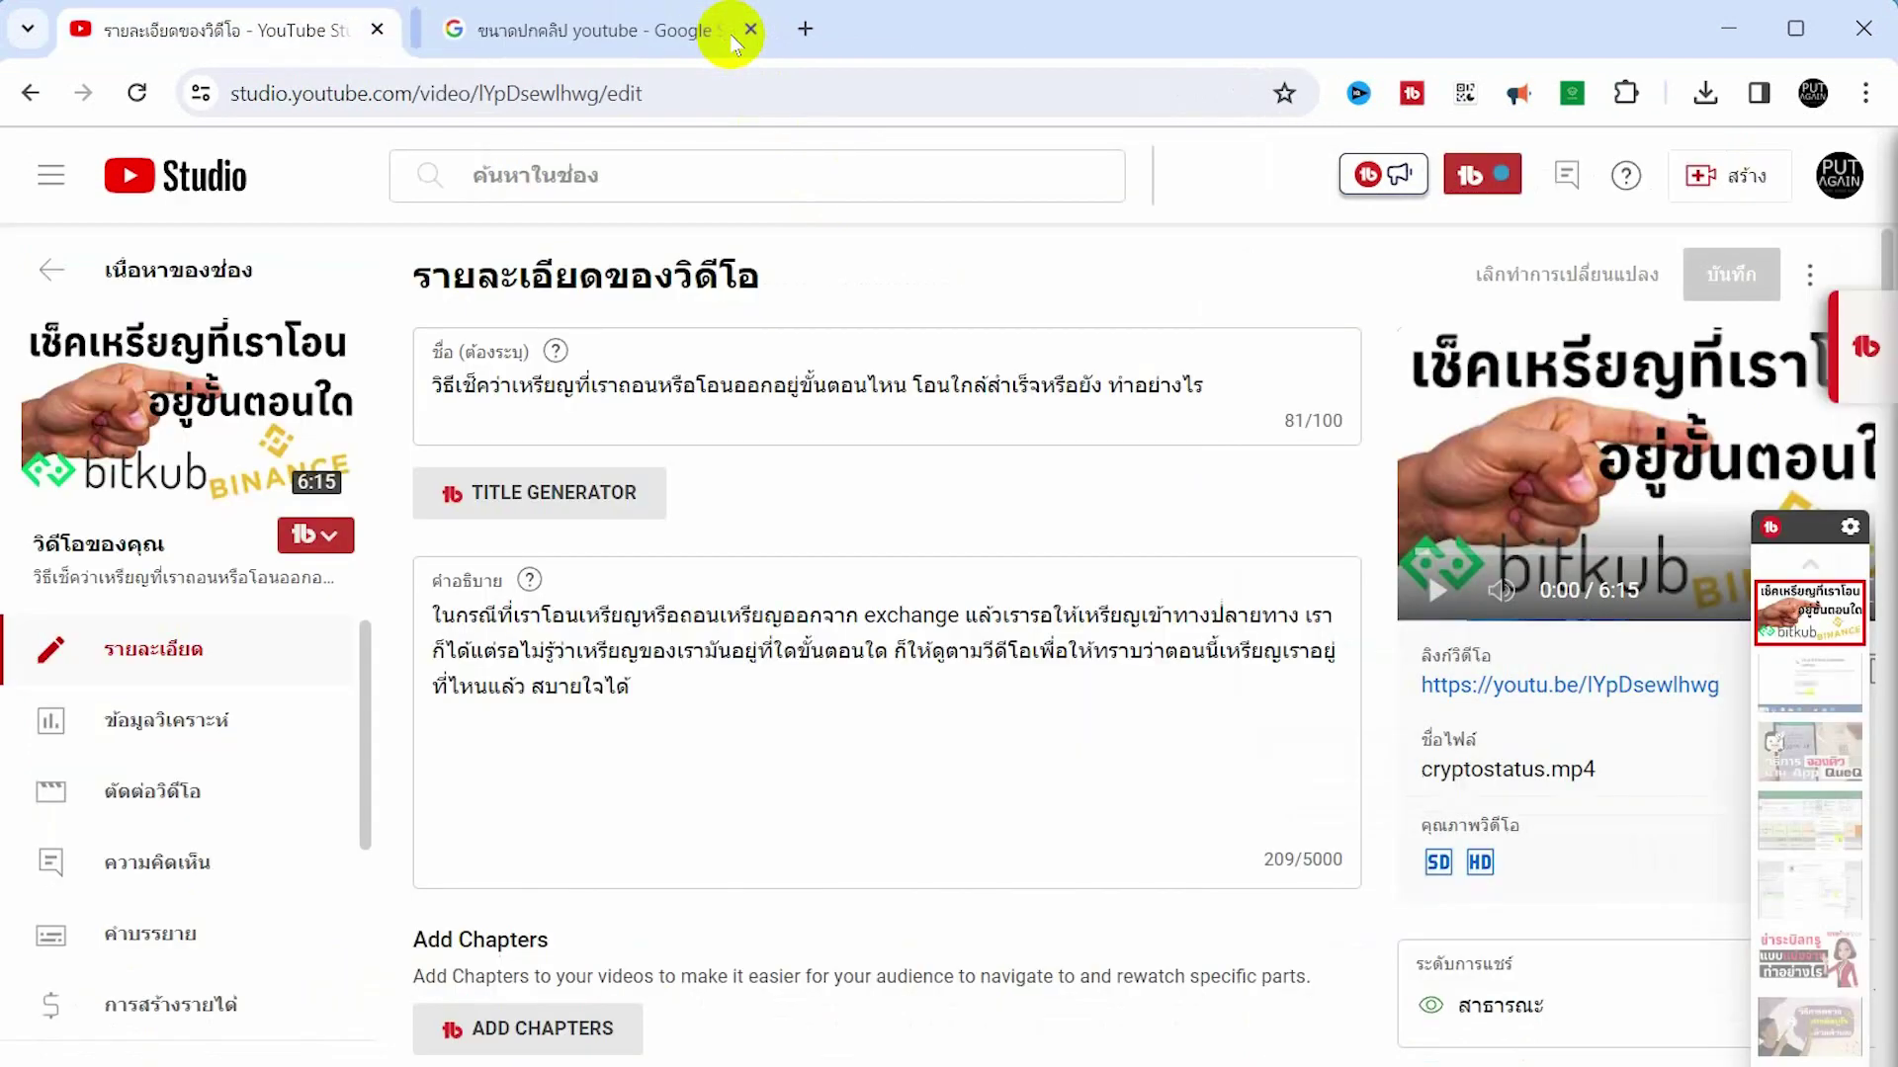